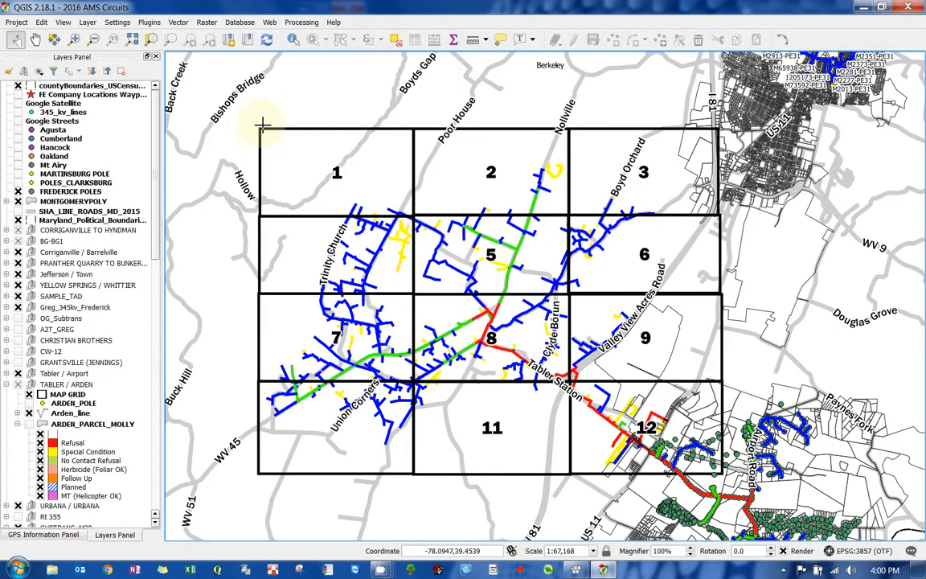
# - Create a new print composer titled KEY MAP_ARDEN
pyautogui.moveTo(261, 125); pyautogui.dragTo(295, 118)
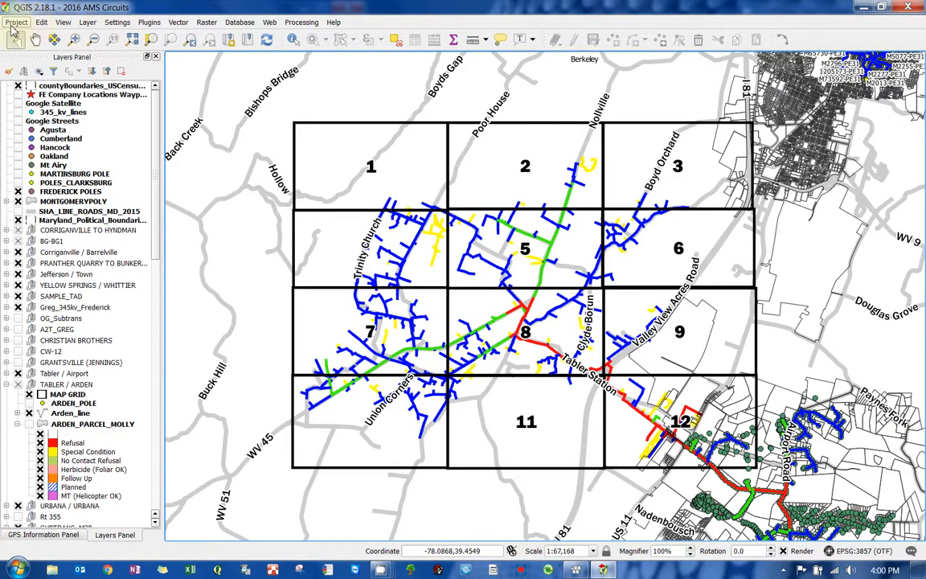
pyautogui.click(15, 23)
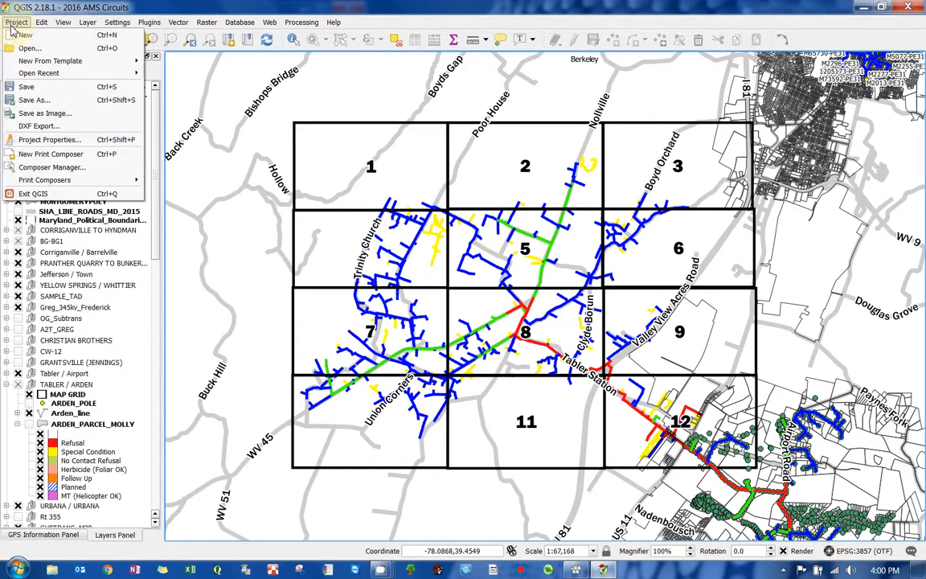
pyautogui.click(48, 154)
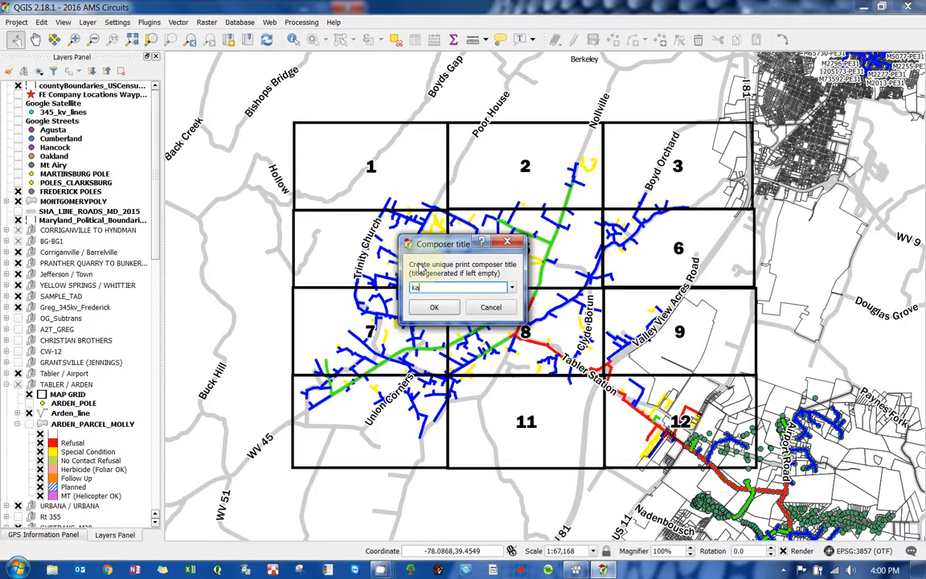
pyautogui.write('KEY MAP_ARDEN')
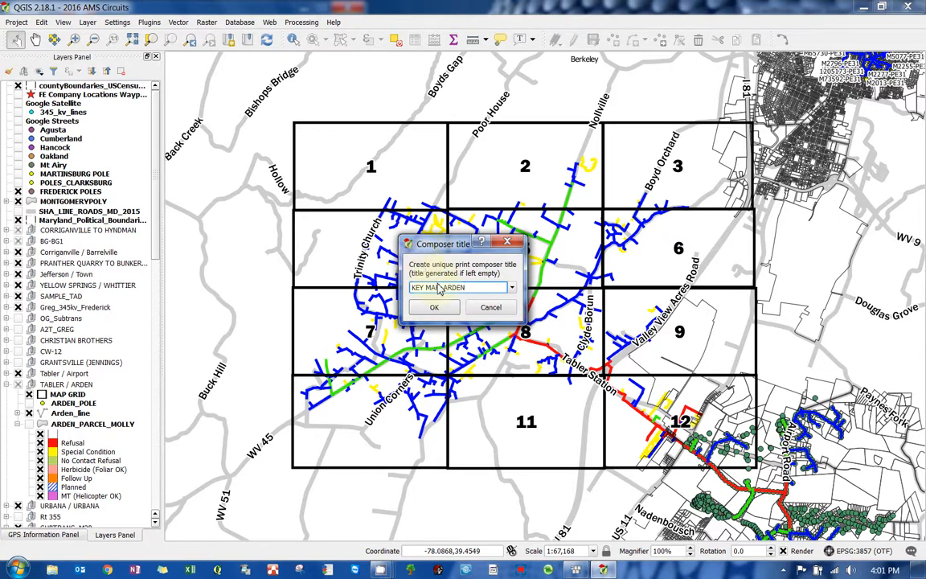
pyautogui.moveTo(474, 289); pyautogui.dragTo(441, 289)
pyautogui.click(440, 289)
pyautogui.press('BackSpace')
pyautogui.write('_')
pyautogui.doubleClick(433, 287)
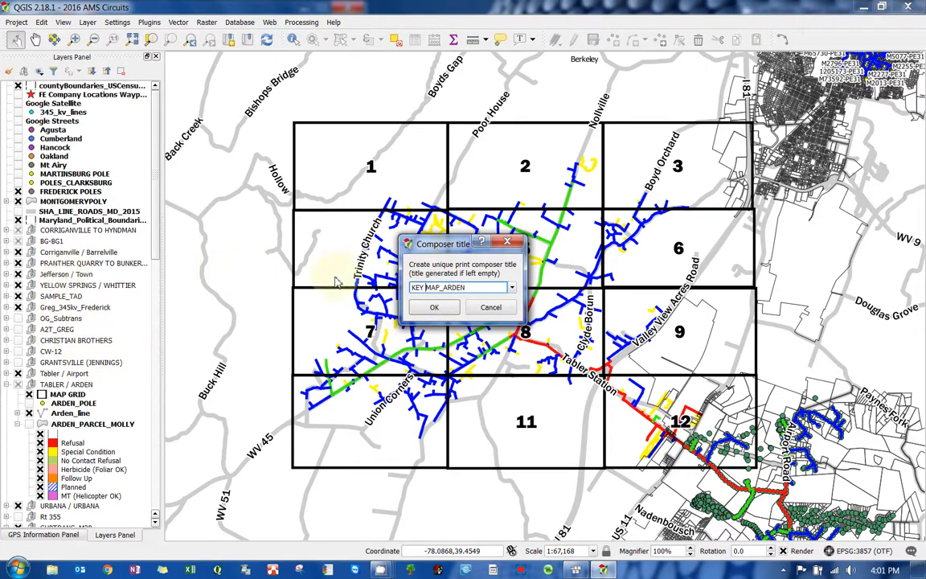
pyautogui.click(434, 307)
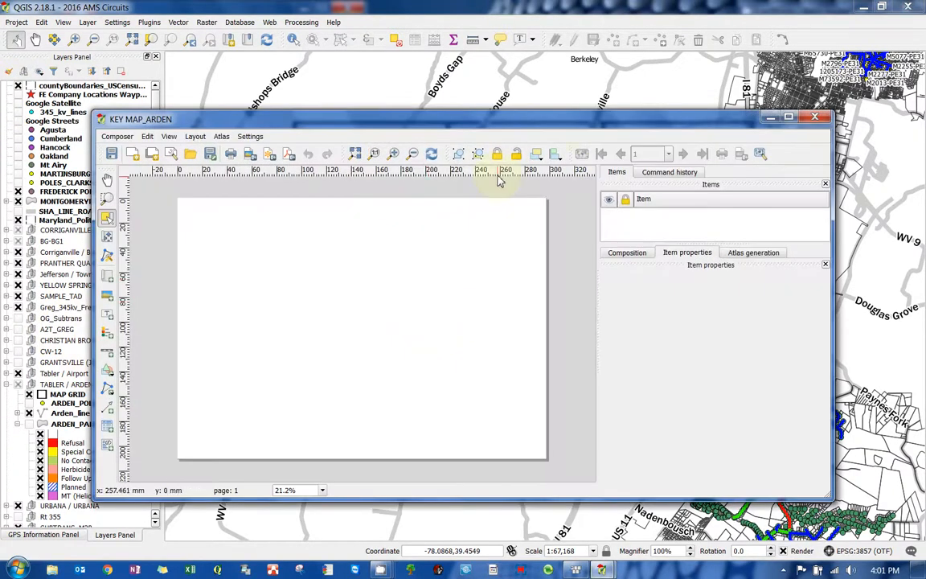
# - Maximize the KEY MAP_ARDEN composer window
pyautogui.click(788, 117)
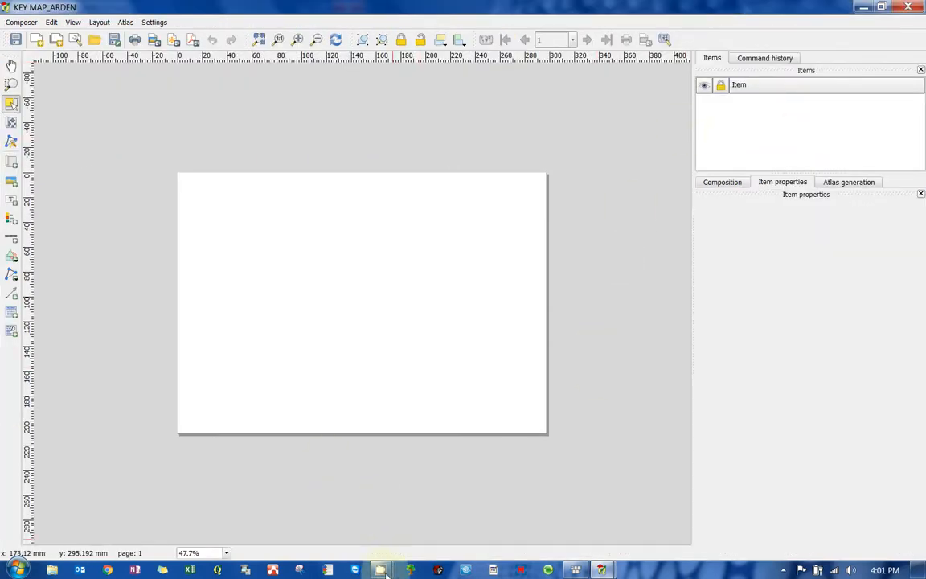
pyautogui.moveTo(383, 564)
pyautogui.click(246, 521)
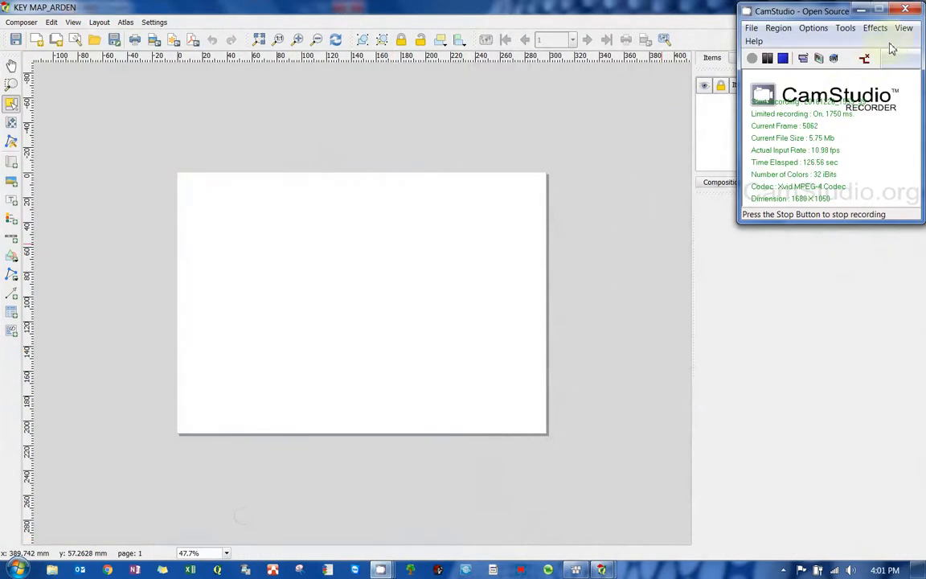
pyautogui.click(886, 8)
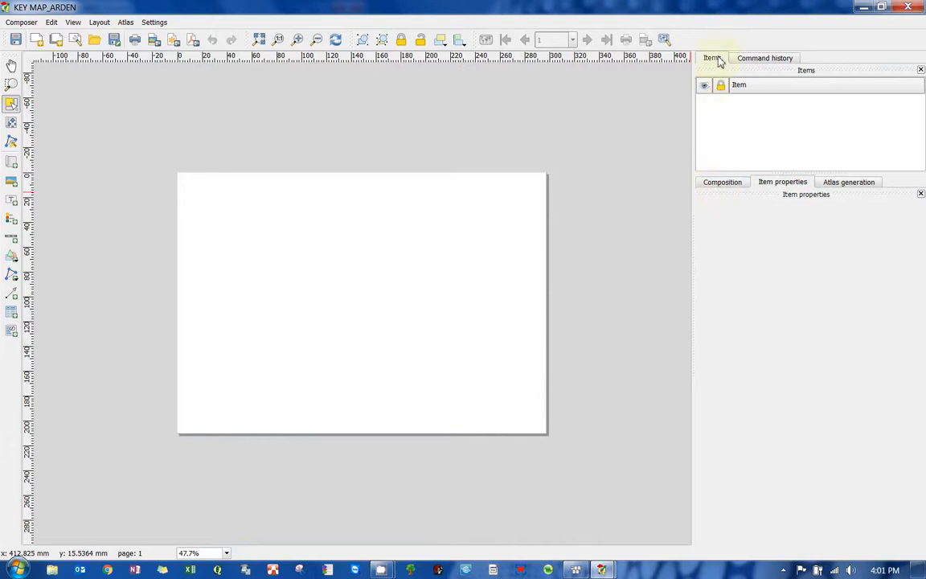
# - Set the composition page size preset to Custom and the units to inch
pyautogui.click(713, 184)
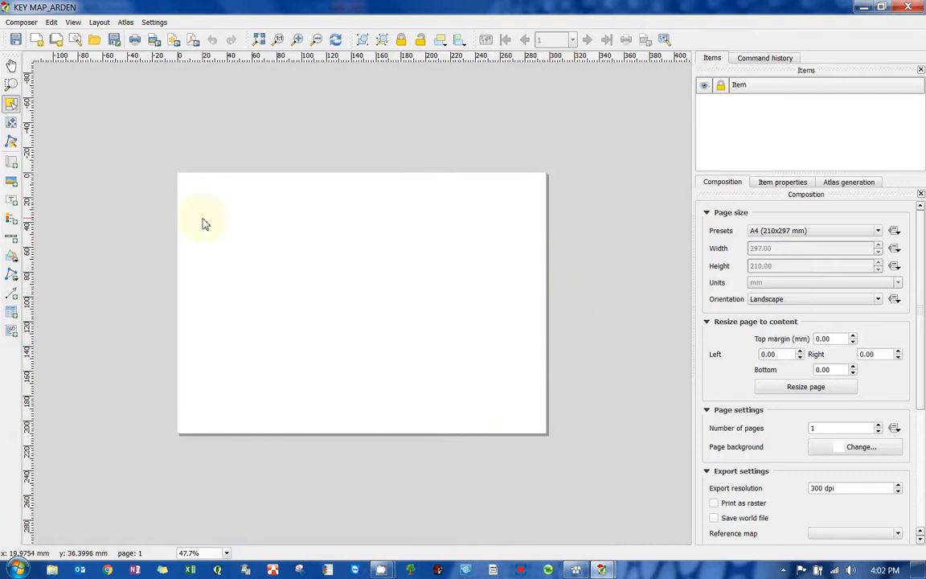
pyautogui.click(806, 233)
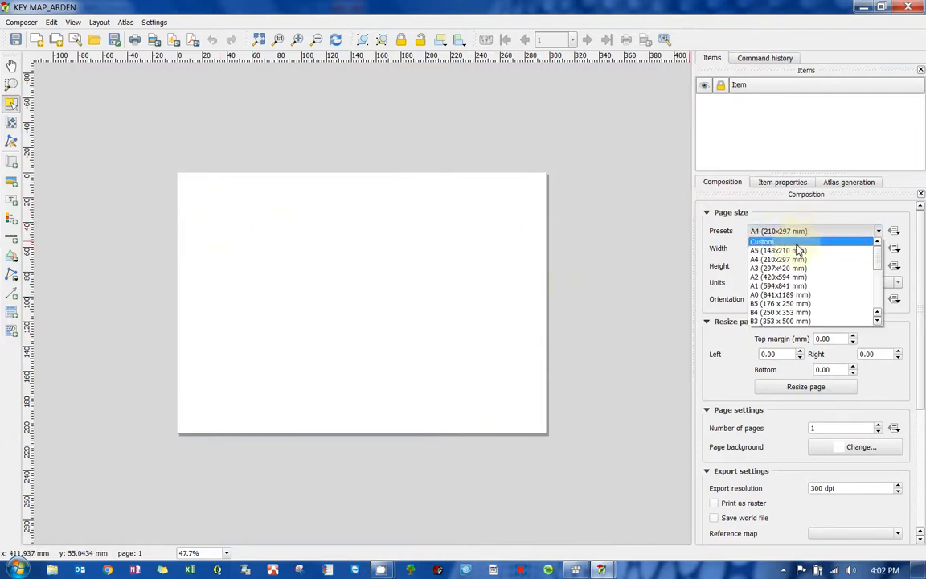
pyautogui.click(800, 241)
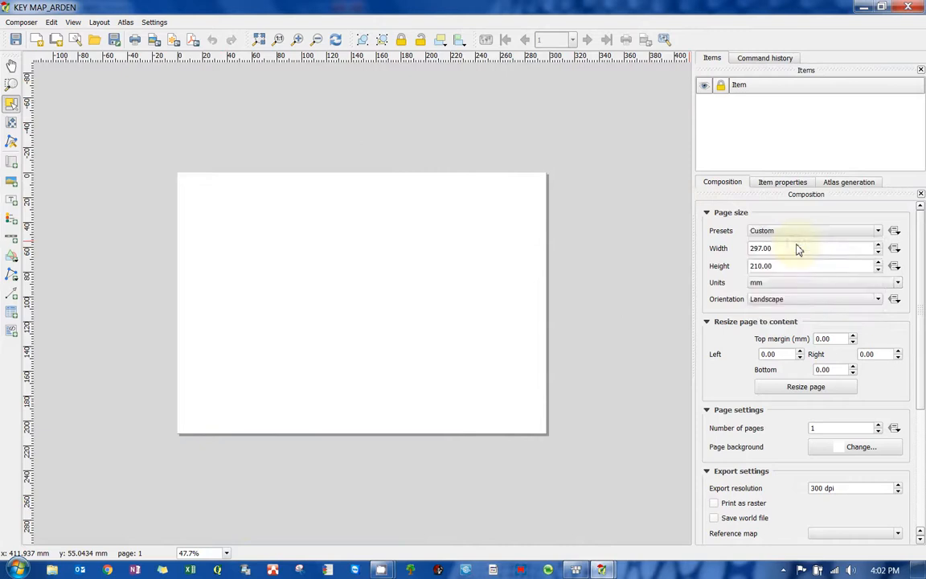
pyautogui.click(760, 283)
pyautogui.click(760, 294)
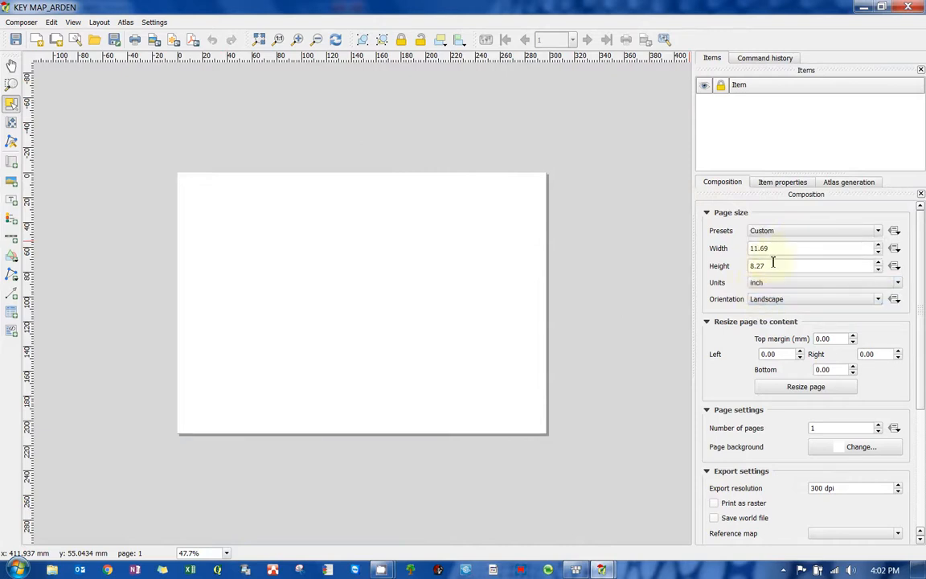
# - Set the page width to 17 and the height to 11 inches
pyautogui.doubleClick(789, 249)
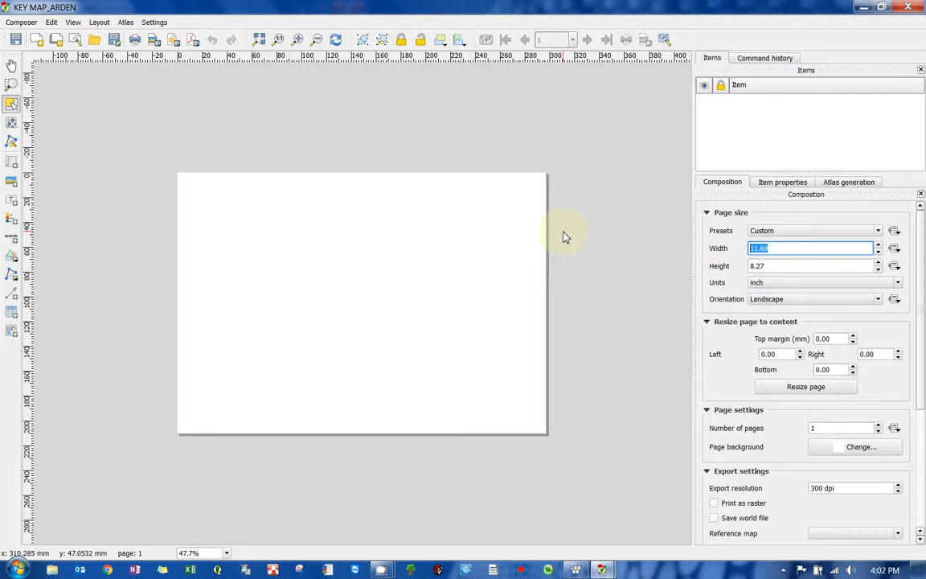
pyautogui.write('17')
pyautogui.press('Return')
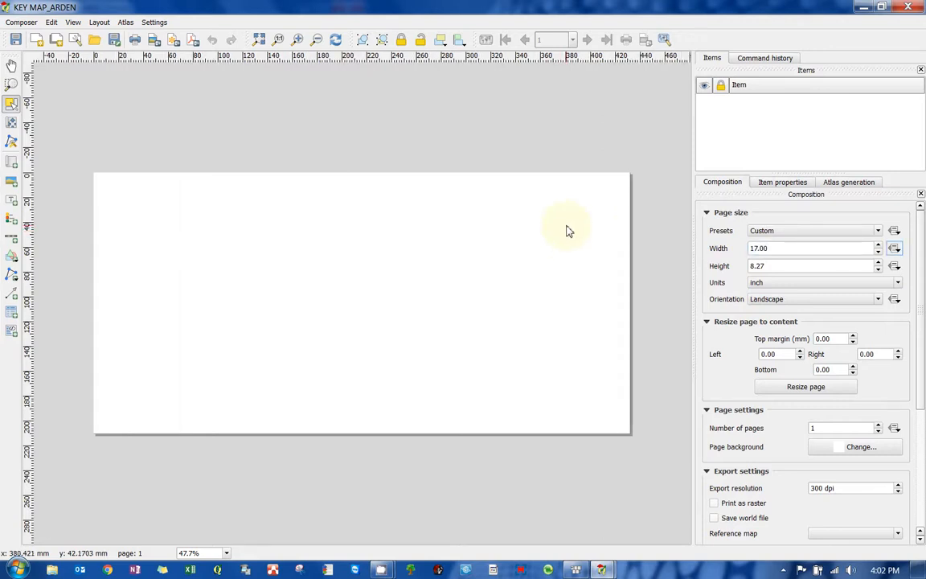
pyautogui.doubleClick(756, 265)
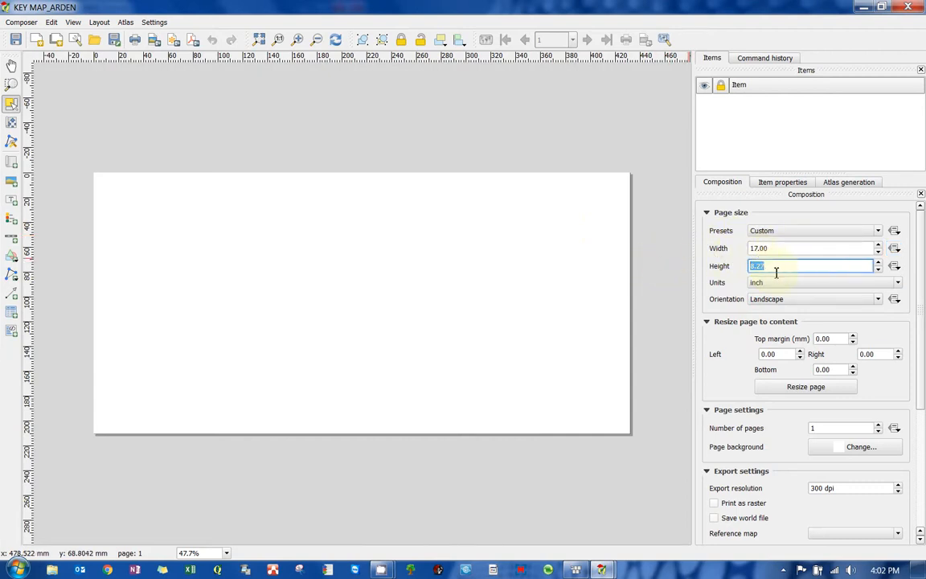
pyautogui.write('11')
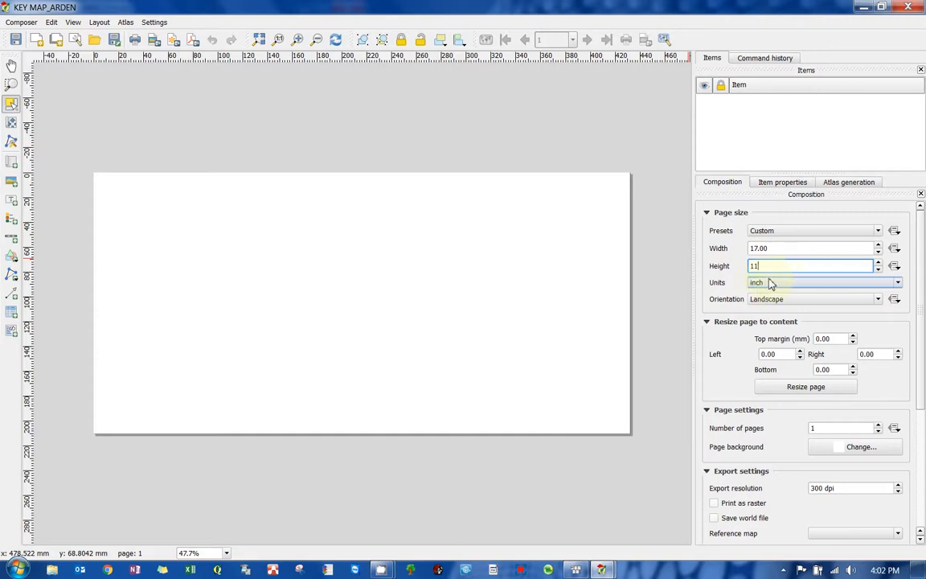
pyautogui.press('Return')
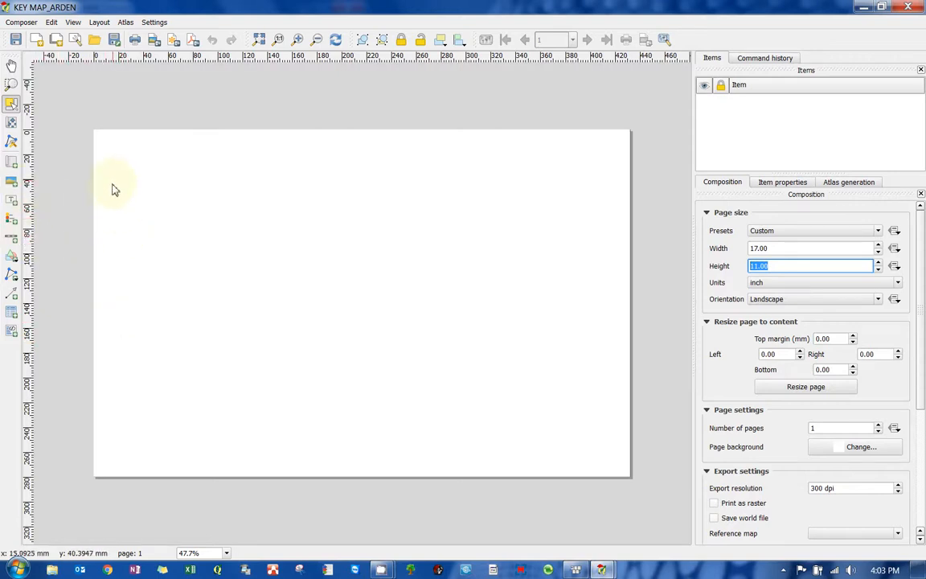
# - Add a new map frame covering most of the page below its top margin
pyautogui.click(12, 164)
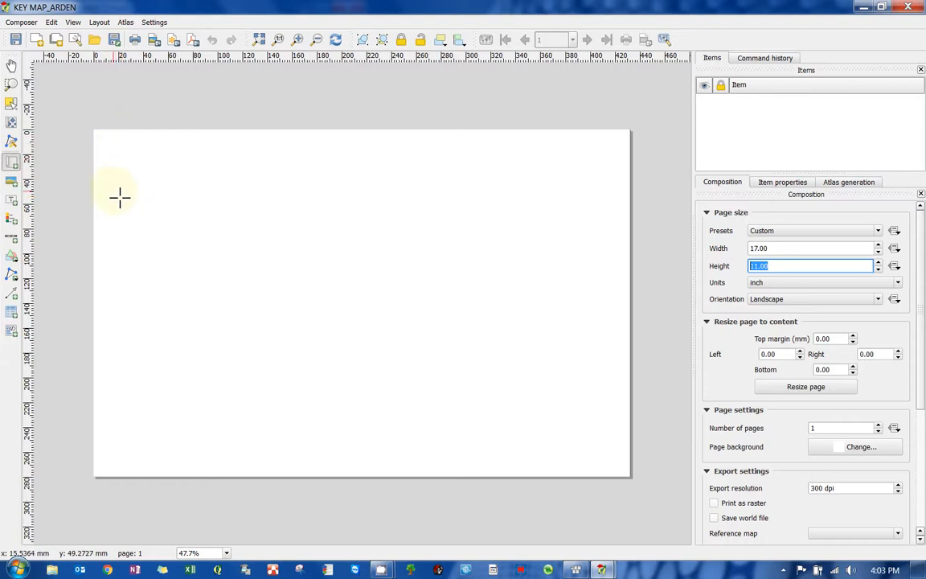
pyautogui.moveTo(113, 191); pyautogui.dragTo(521, 464)
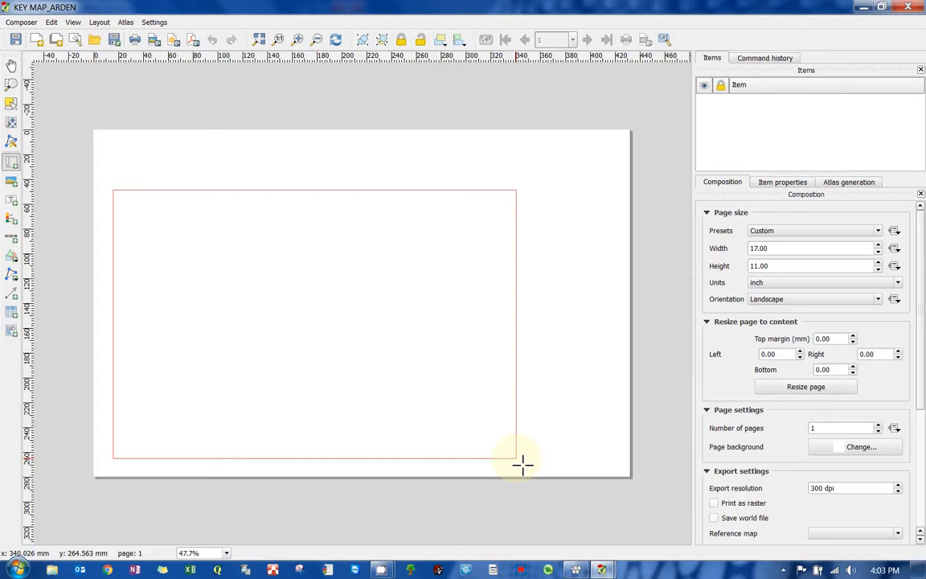
pyautogui.moveTo(521, 465); pyautogui.dragTo(522, 464)
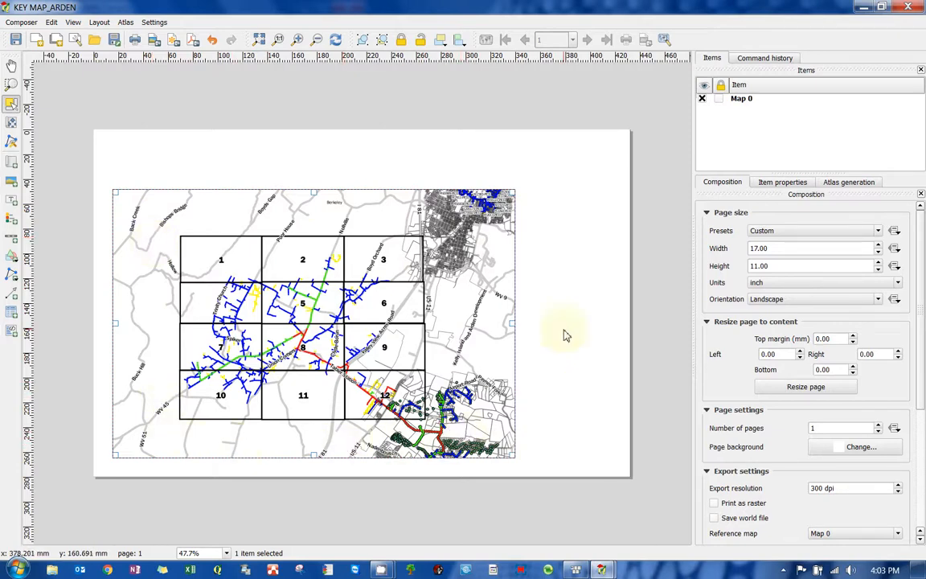
# - Set the map item's scale to 40000
pyautogui.click(768, 183)
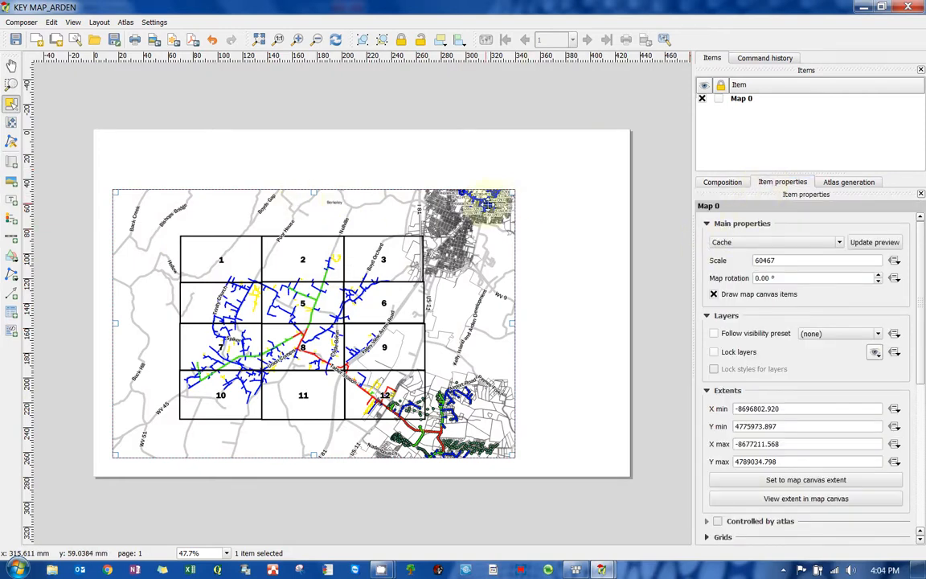
pyautogui.doubleClick(789, 261)
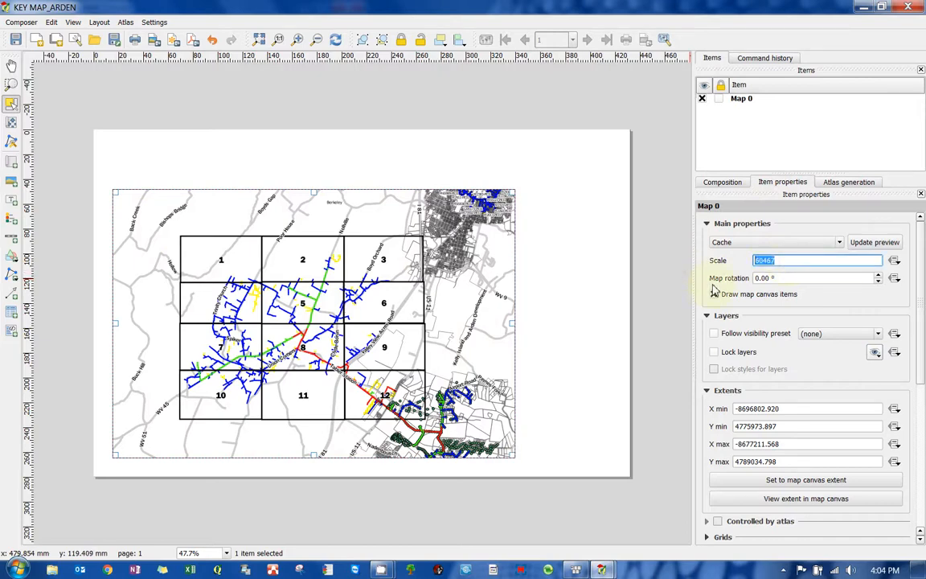
pyautogui.click(791, 261)
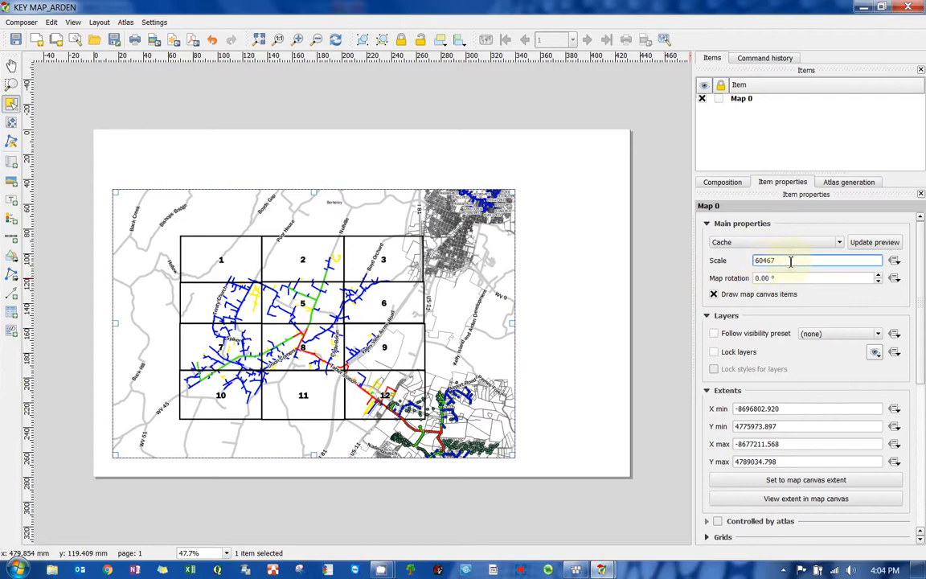
pyautogui.doubleClick(790, 262)
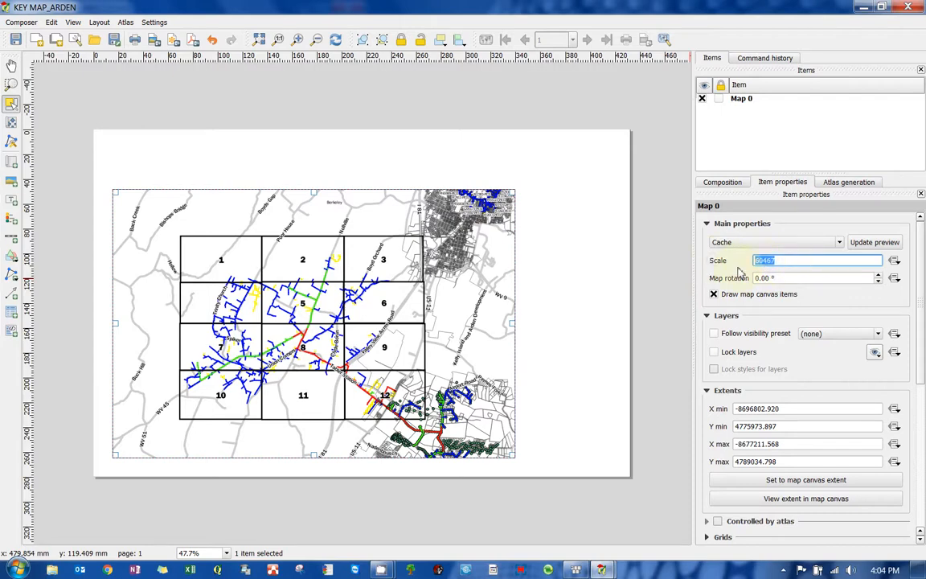
pyautogui.click(795, 263)
pyautogui.doubleClick(806, 261)
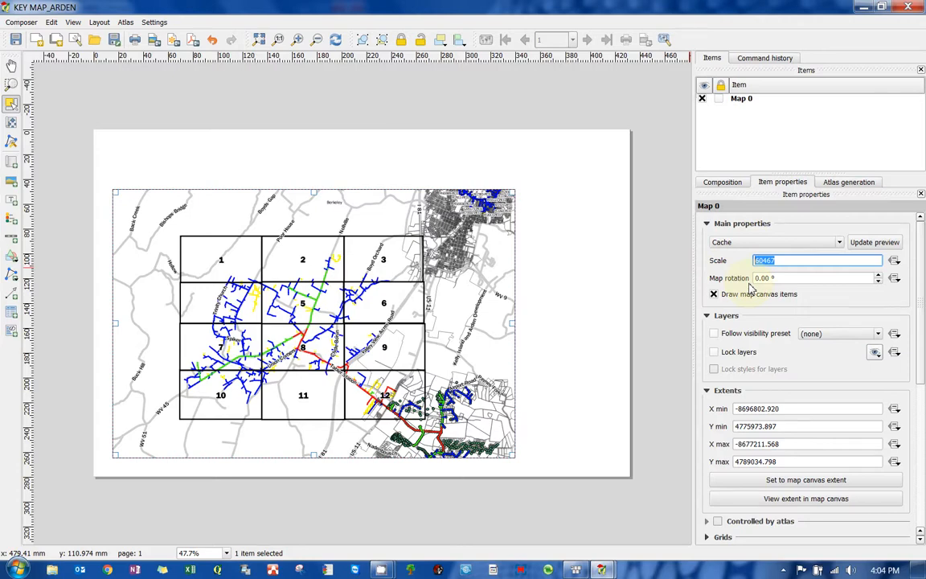
pyautogui.write('40000')
pyautogui.press('Return')
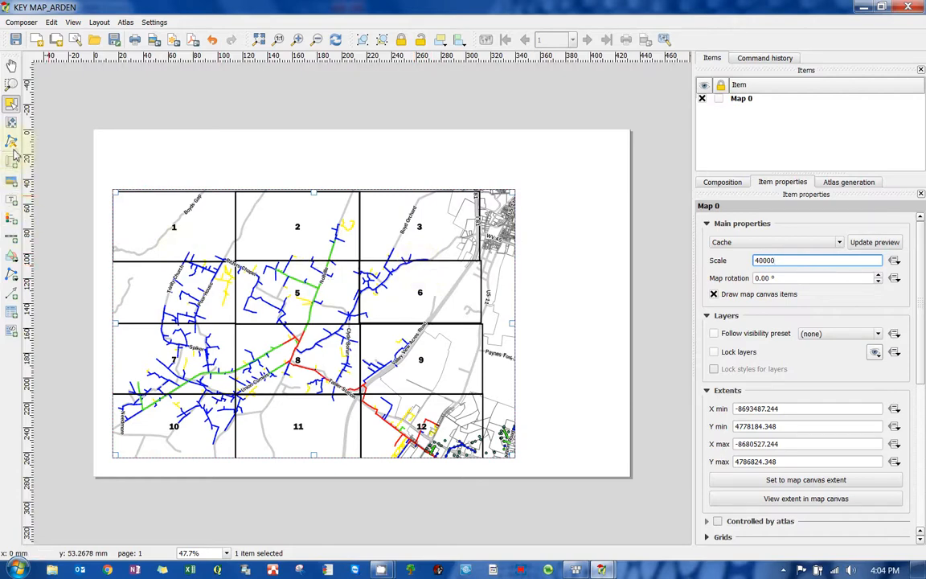
# - Shift the map content inside the frame and set the map's scale to 50000
pyautogui.click(11, 122)
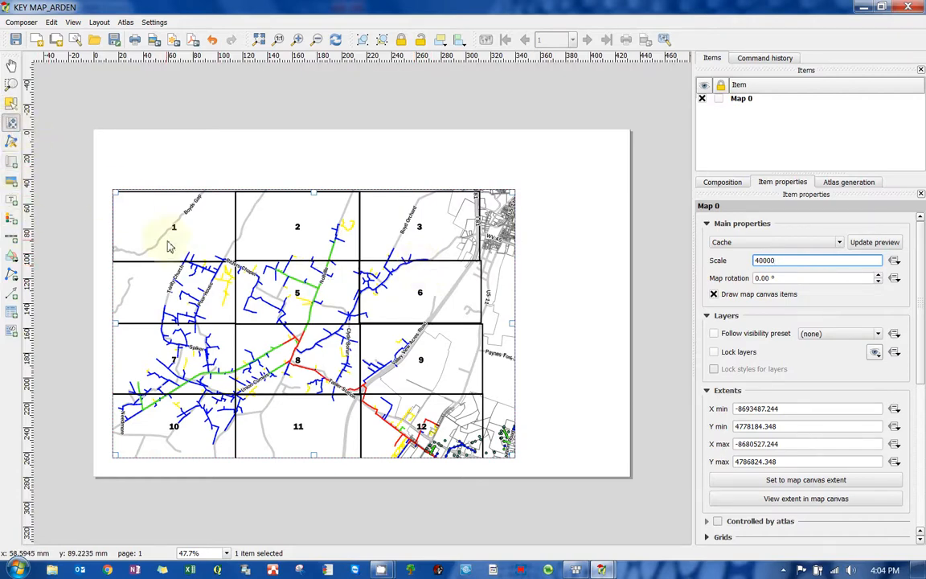
pyautogui.moveTo(173, 241); pyautogui.dragTo(204, 257)
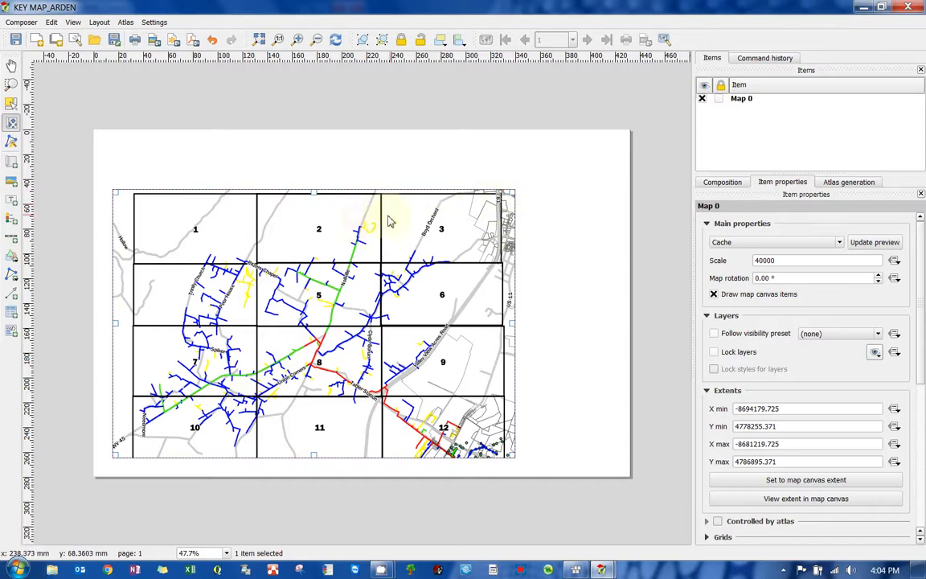
pyautogui.doubleClick(781, 260)
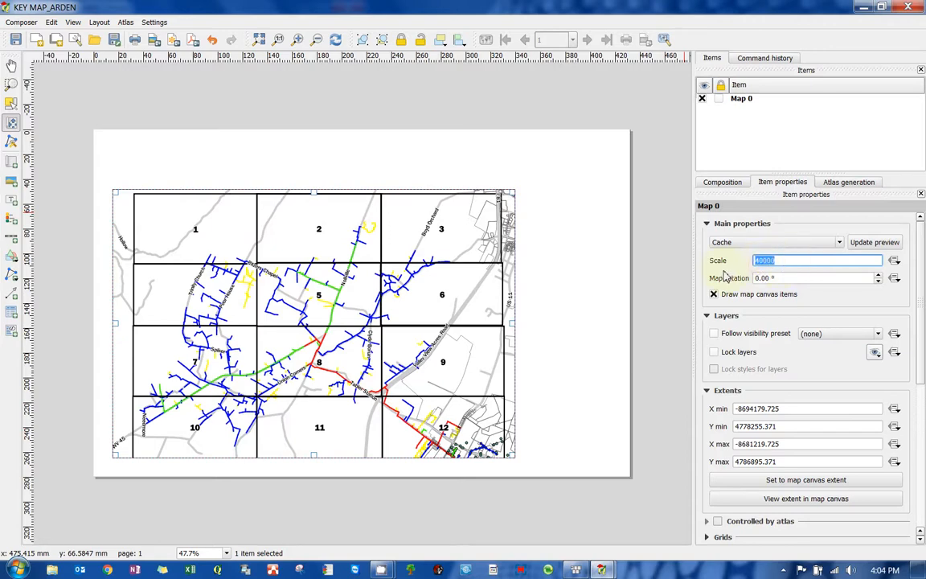
pyautogui.write('5')
pyautogui.press('Return')
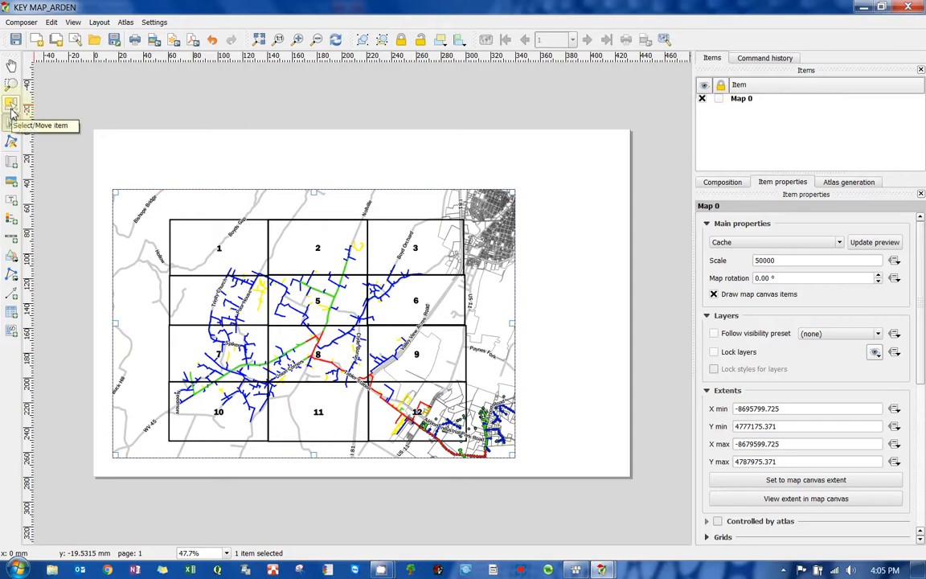
# - Add a label box above the map and set its text to TABLER / ARDEN
pyautogui.click(13, 202)
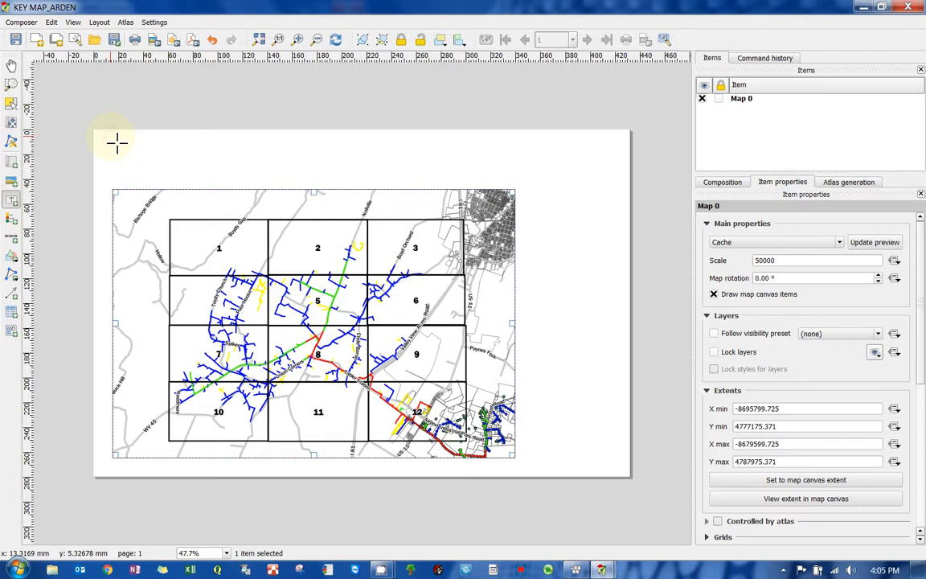
pyautogui.moveTo(117, 143); pyautogui.dragTo(414, 174)
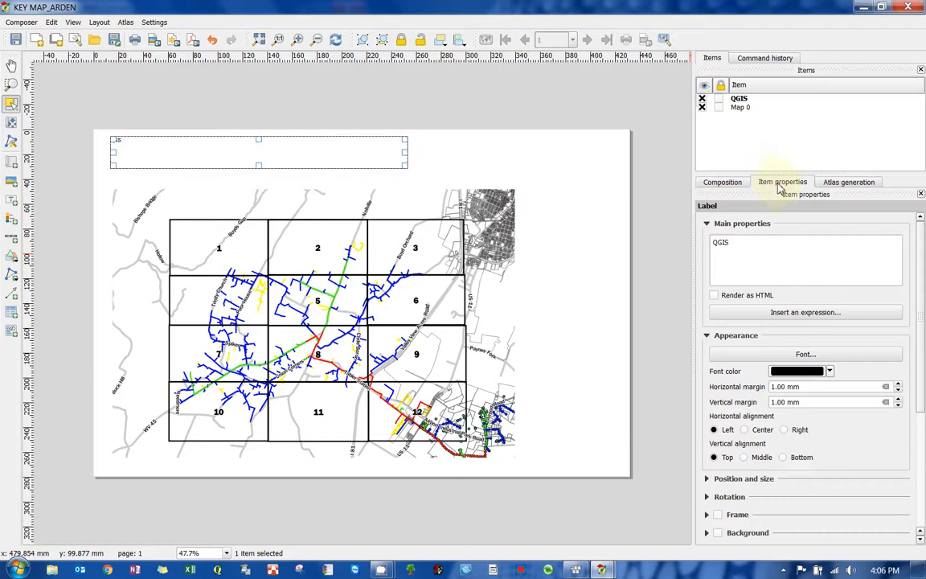
pyautogui.moveTo(755, 243); pyautogui.dragTo(630, 244)
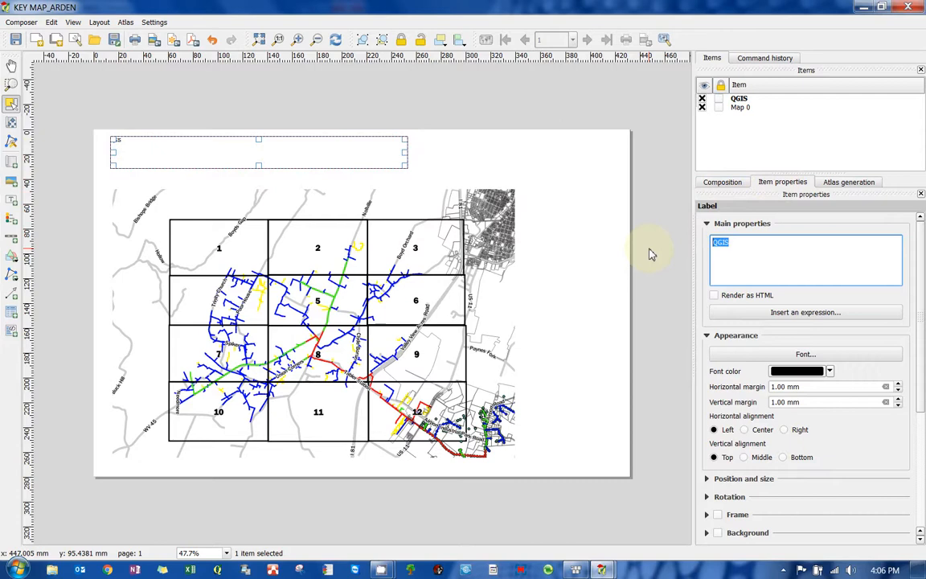
pyautogui.write('TABLER / ARDEN')
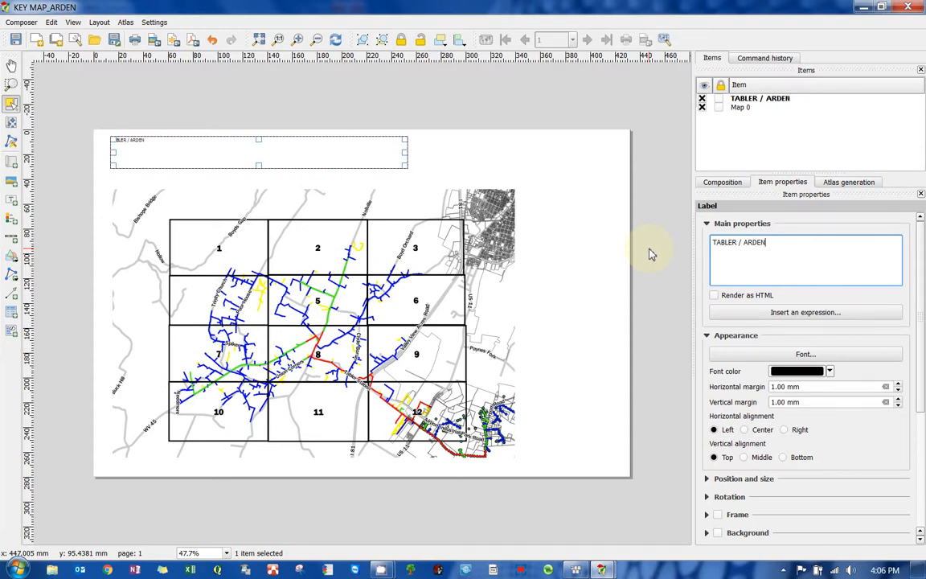
pyautogui.moveTo(784, 243); pyautogui.dragTo(745, 242)
pyautogui.click(736, 247)
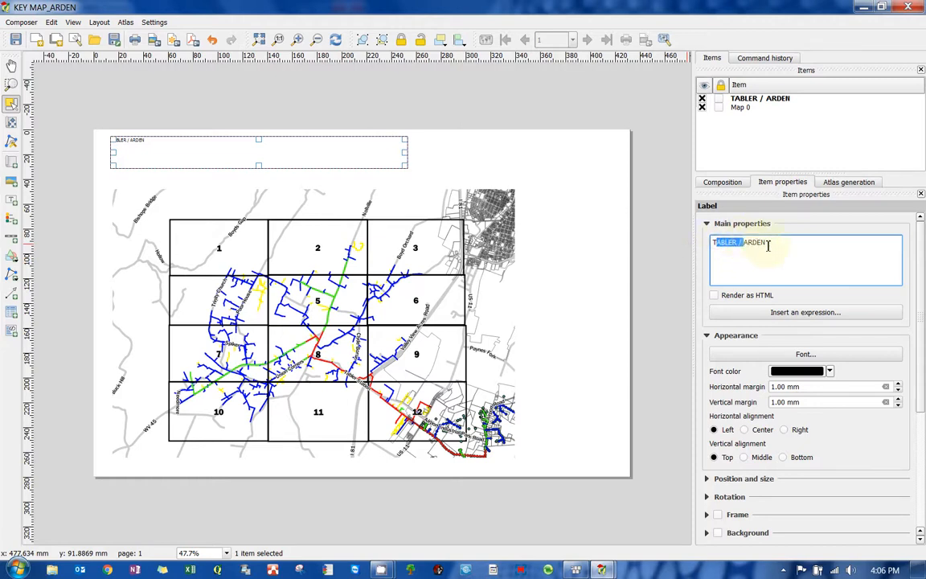
pyautogui.click(780, 243)
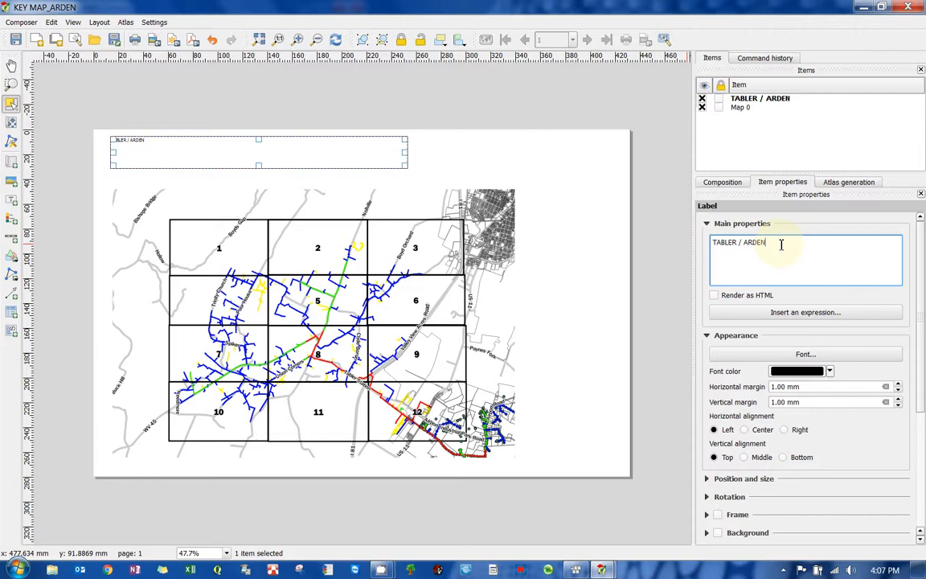
pyautogui.tripleClick(712, 243)
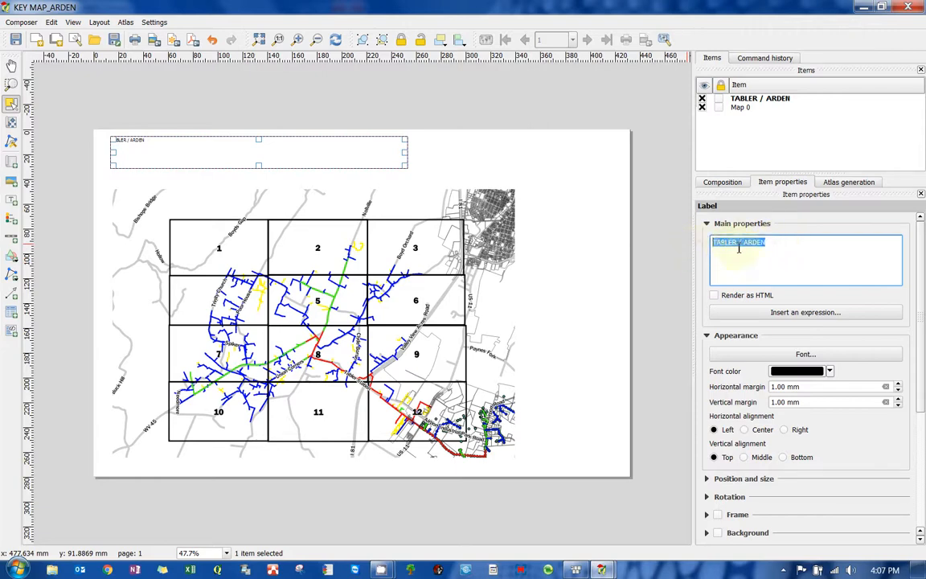
pyautogui.click(738, 245)
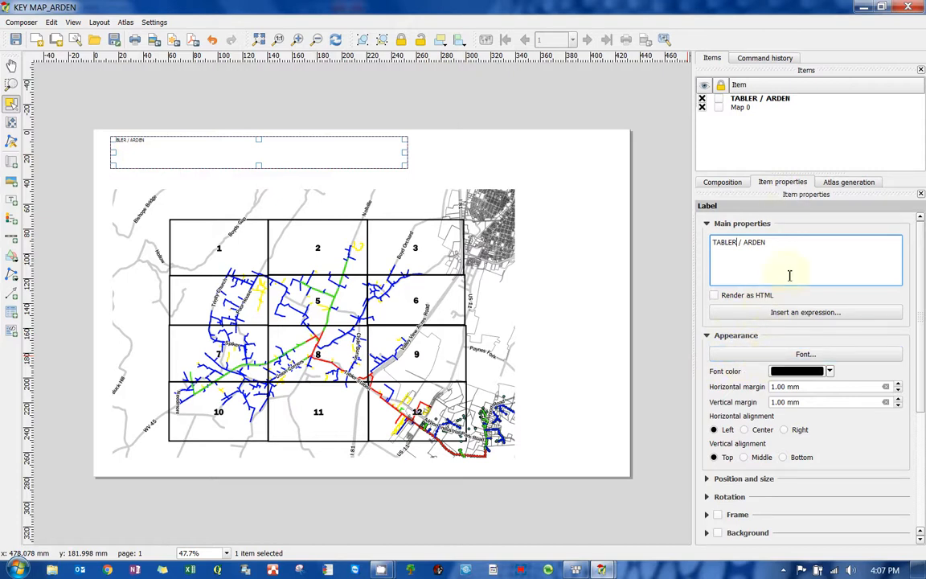
pyautogui.click(781, 250)
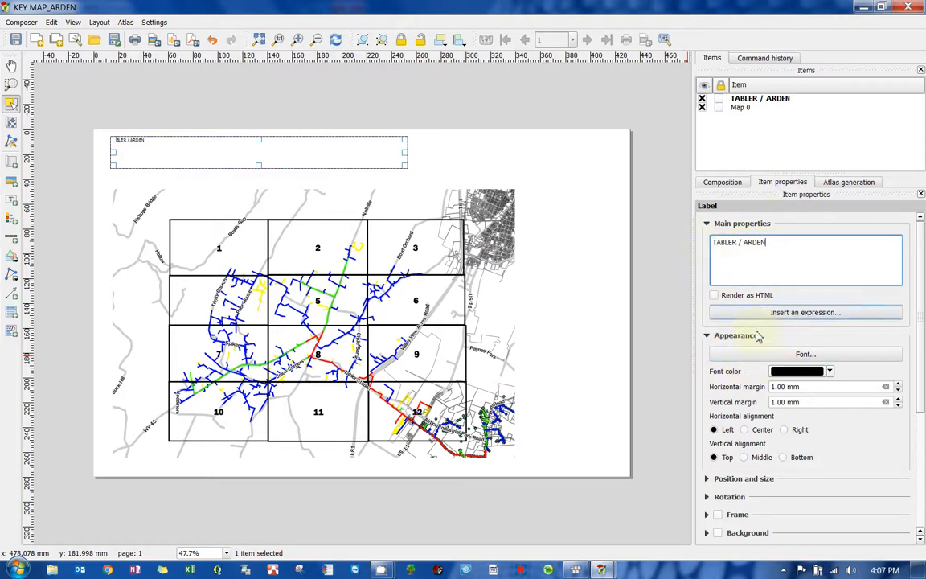
# - Set the title label's font to Arial Black at size 36
pyautogui.click(758, 354)
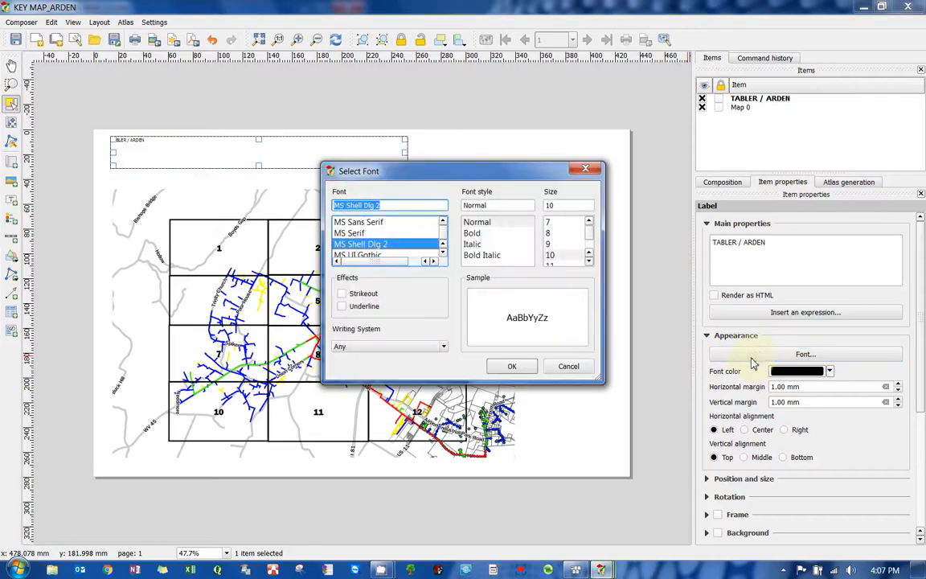
pyautogui.click(589, 261)
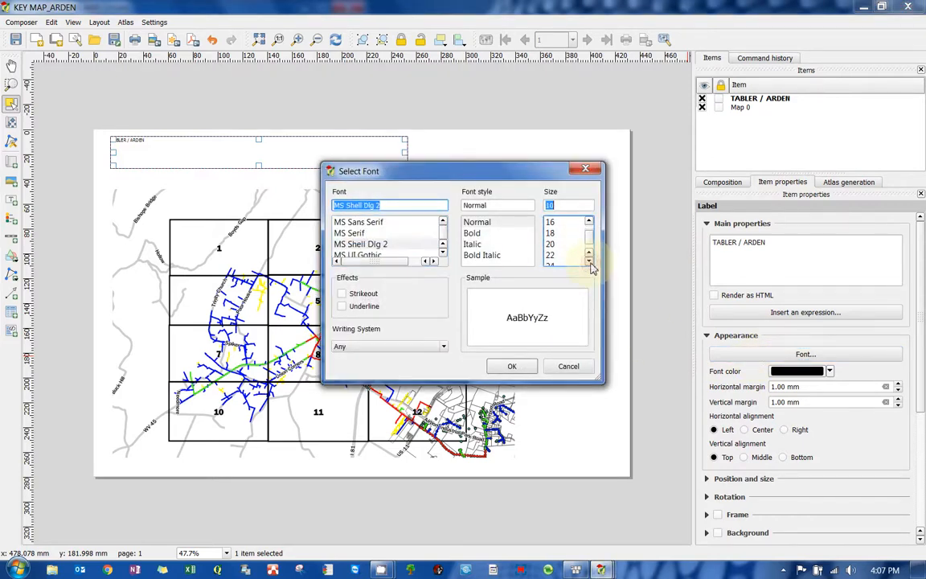
pyautogui.scroll(-2, 552, 251)
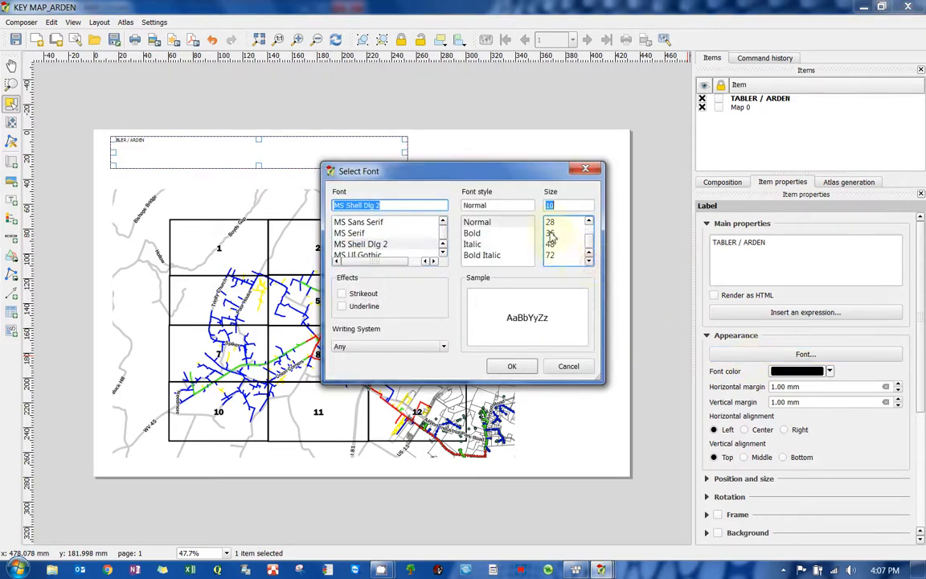
pyautogui.click(552, 235)
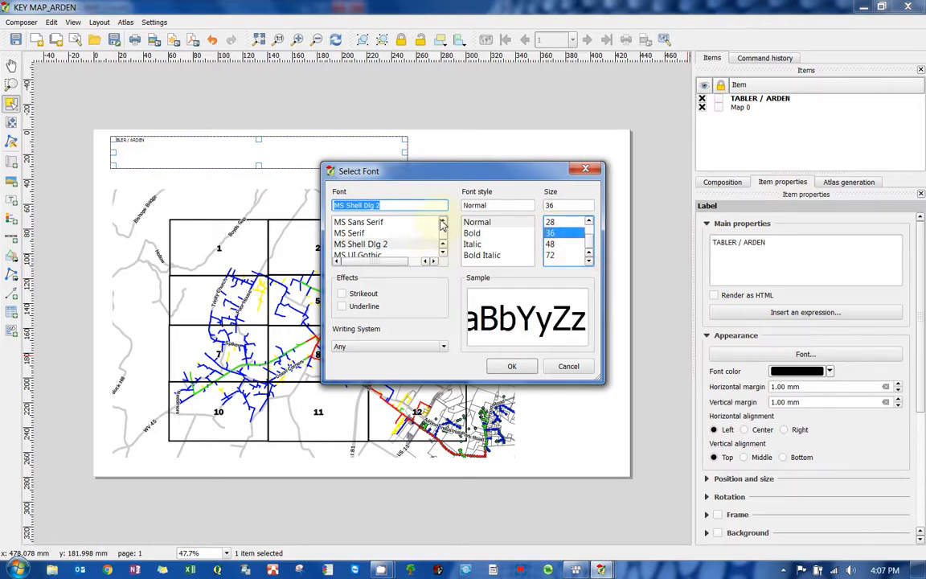
pyautogui.click(443, 222)
pyautogui.click(442, 223)
pyautogui.click(442, 222)
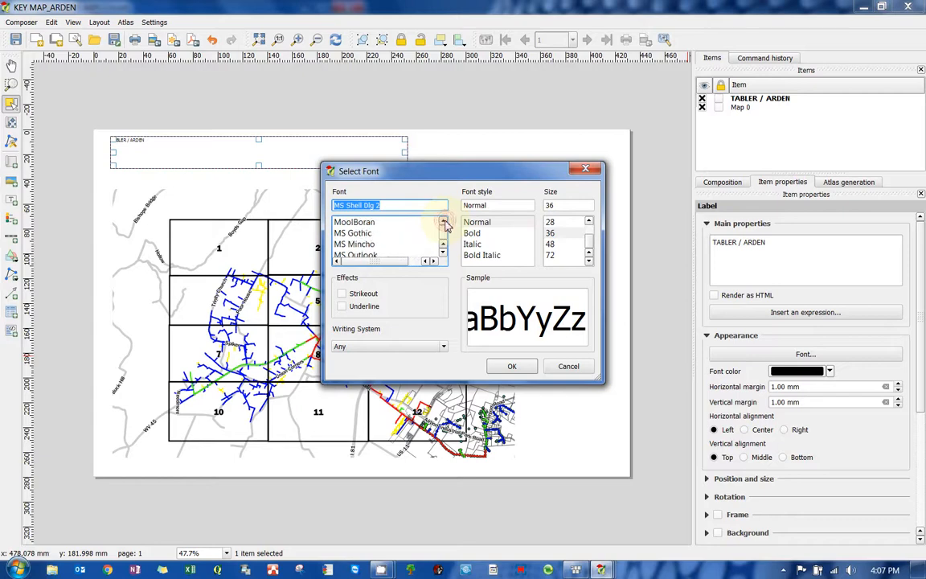
pyautogui.click(443, 223)
pyautogui.click(442, 222)
pyautogui.click(442, 222)
pyautogui.click(443, 222)
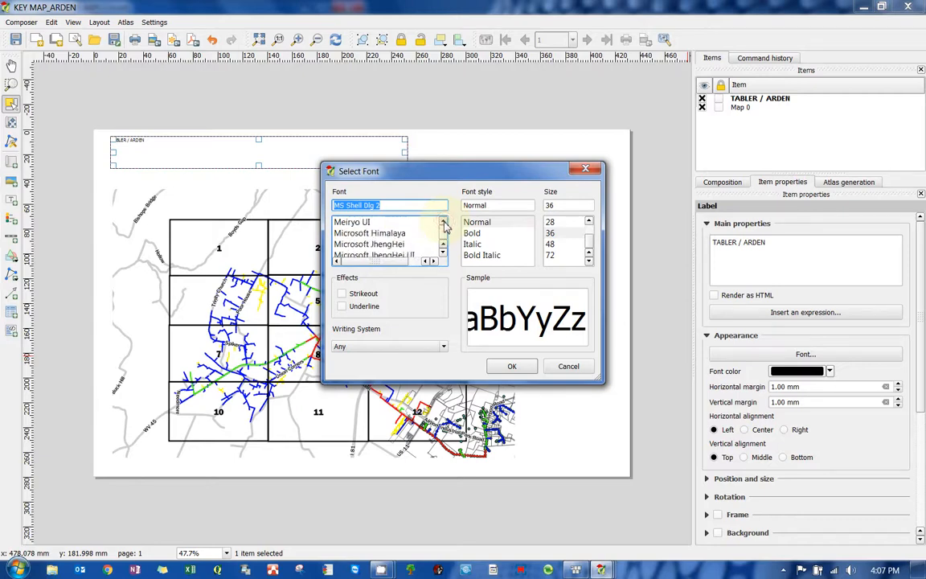
pyautogui.click(443, 222)
pyautogui.click(443, 222)
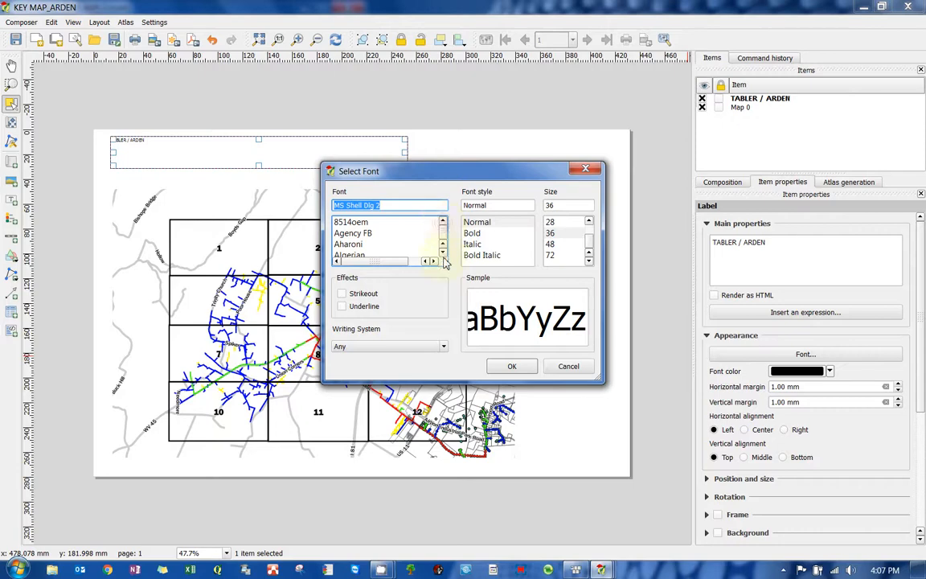
pyautogui.click(443, 252)
pyautogui.click(442, 253)
pyautogui.click(442, 252)
pyautogui.click(442, 252)
pyautogui.click(442, 253)
pyautogui.click(443, 252)
pyautogui.click(442, 253)
pyautogui.click(442, 253)
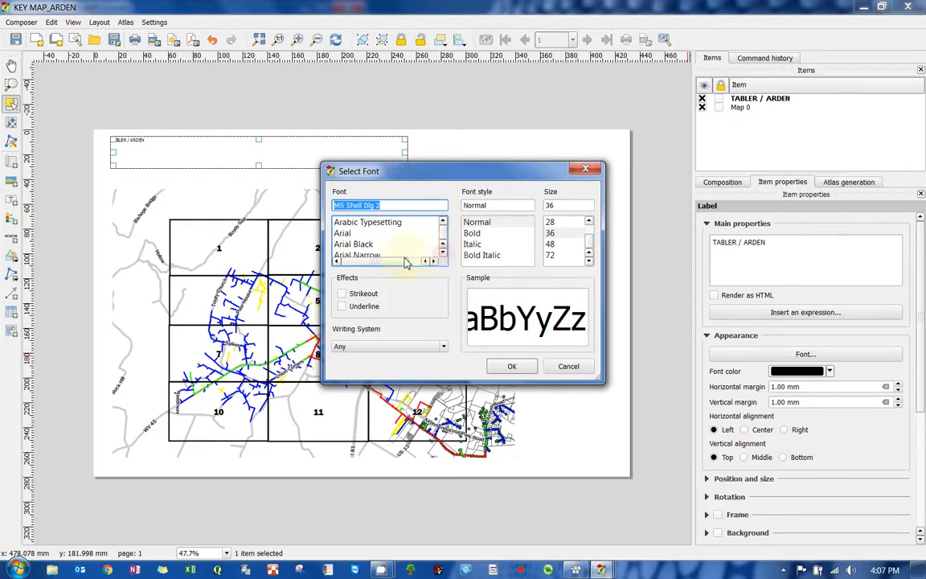
pyautogui.click(365, 246)
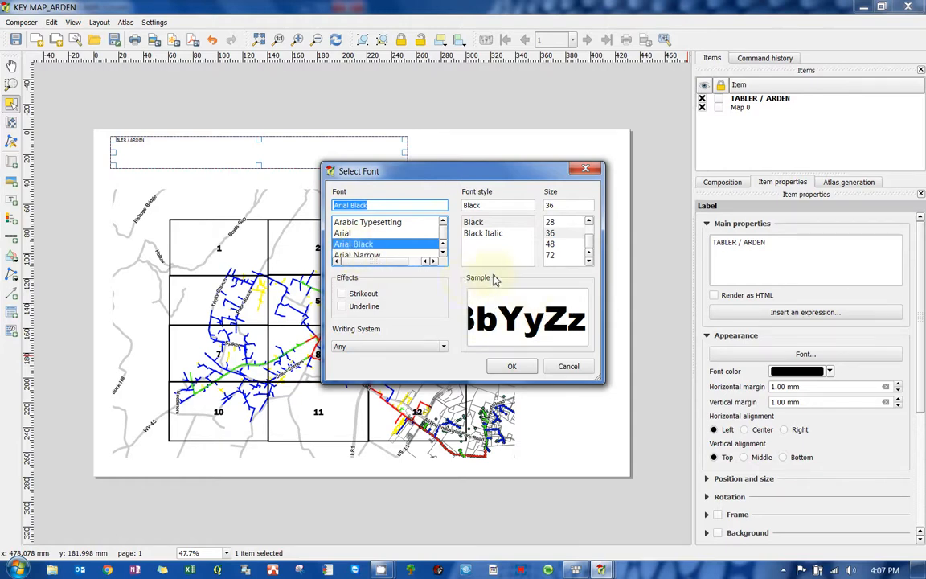
pyautogui.click(512, 366)
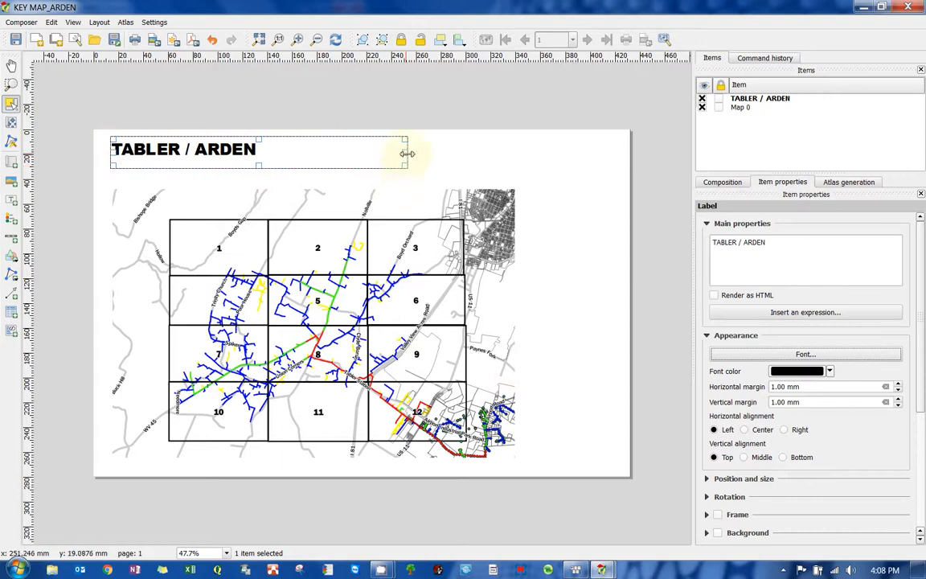
# - Resize the title label's box so it just fits the TABLER / ARDEN text
pyautogui.moveTo(408, 155); pyautogui.dragTo(232, 163)
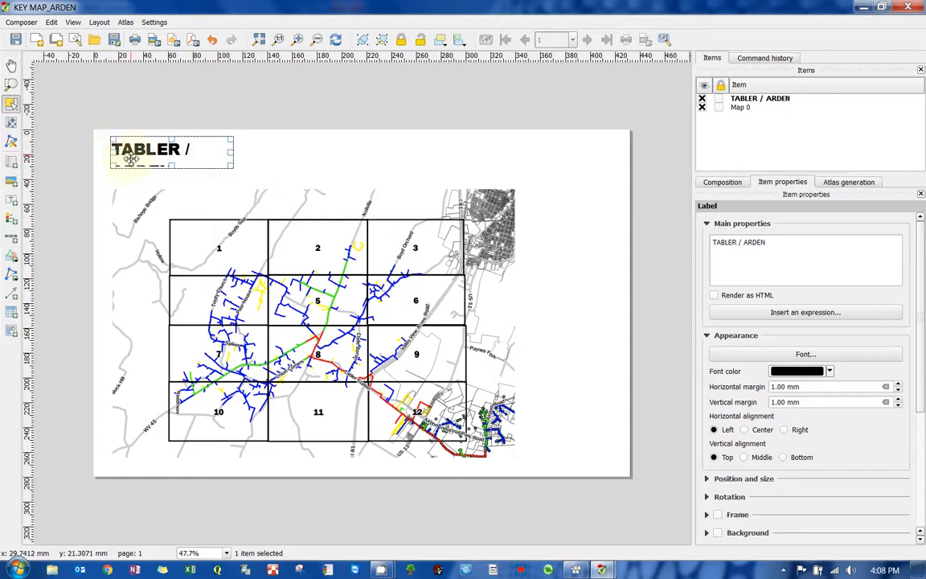
pyautogui.click(805, 239)
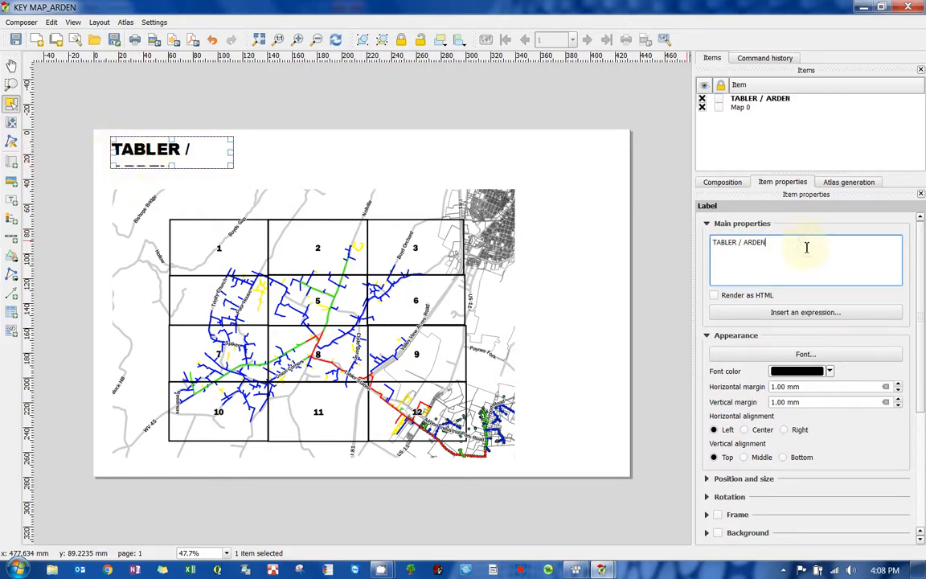
pyautogui.hotkey('ctrl', 'a')
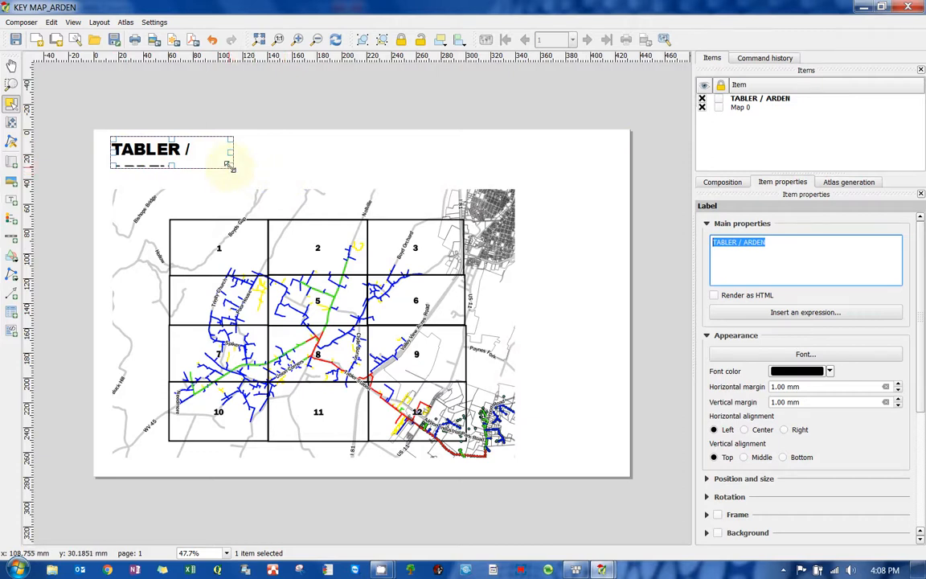
pyautogui.moveTo(231, 149); pyautogui.dragTo(375, 148)
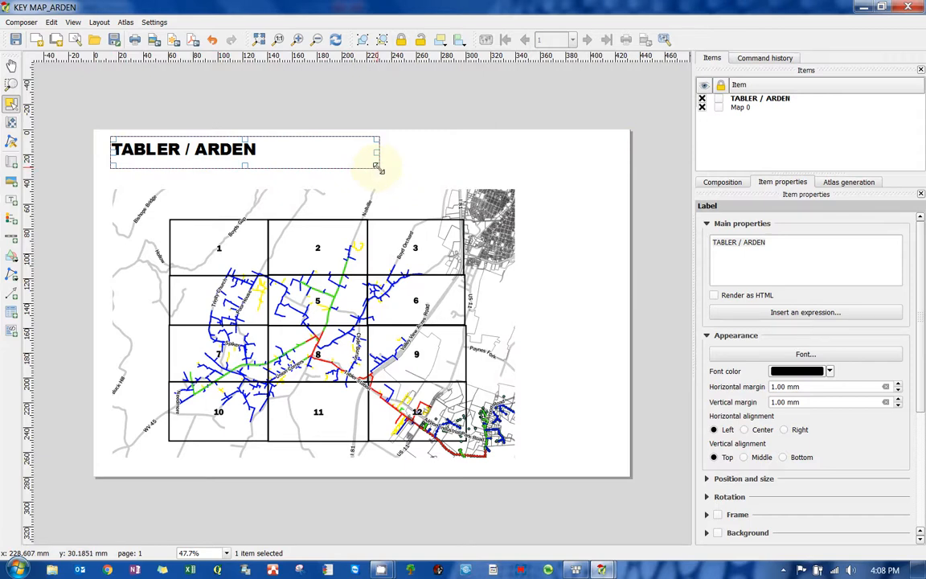
pyautogui.moveTo(376, 166); pyautogui.dragTo(268, 163)
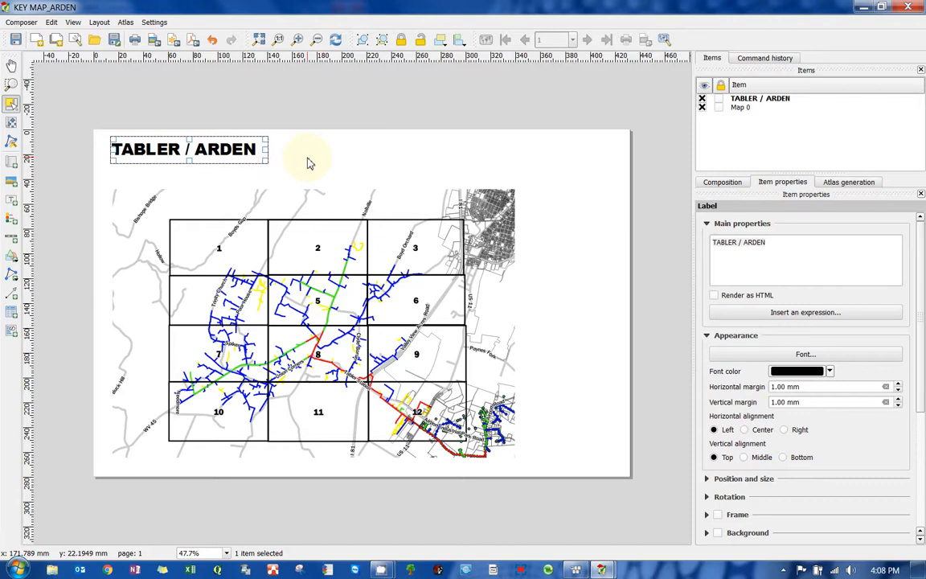
pyautogui.click(283, 162)
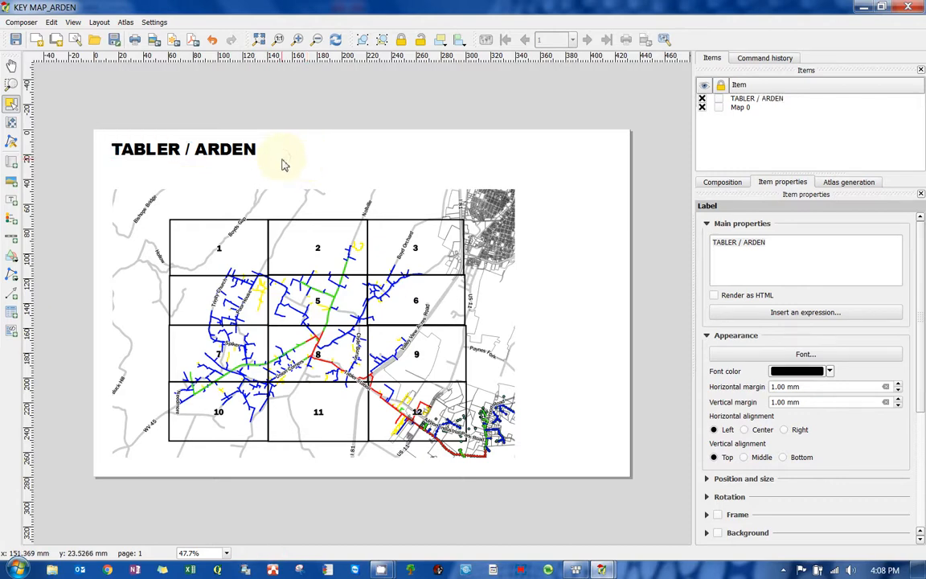
# - Reposition the title label near the page's upper-left corner above the map
pyautogui.click(184, 154)
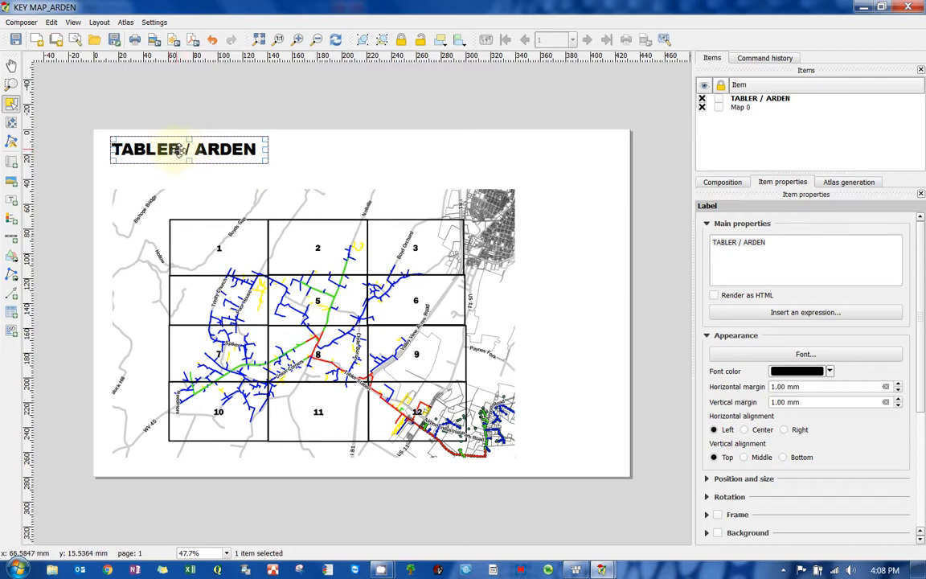
pyautogui.moveTo(178, 151); pyautogui.dragTo(304, 161)
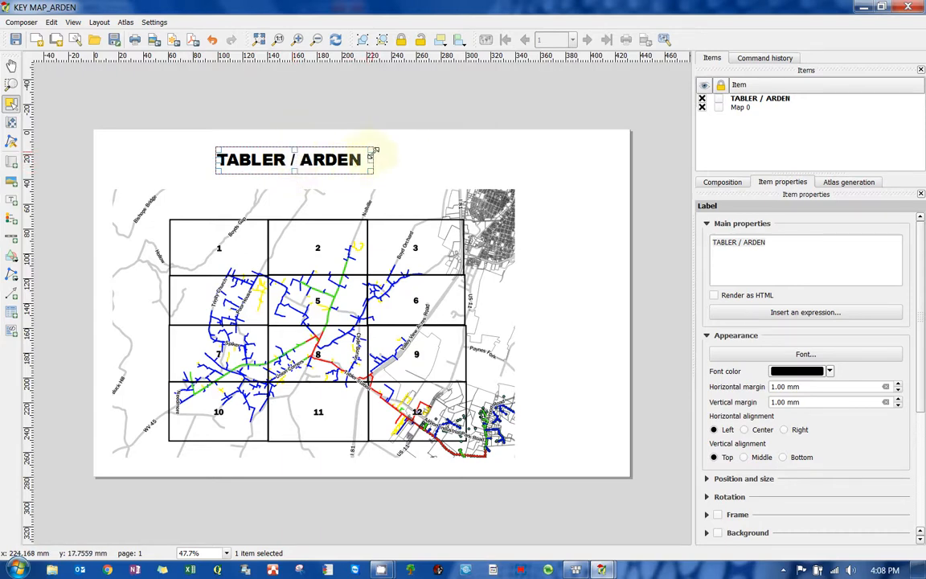
pyautogui.moveTo(294, 159); pyautogui.dragTo(197, 159)
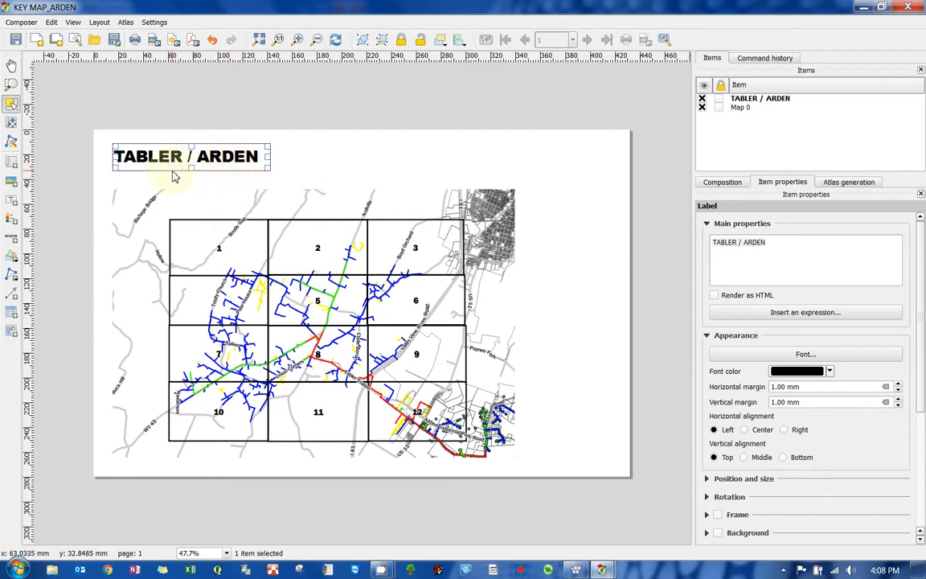
pyautogui.moveTo(204, 160); pyautogui.dragTo(205, 158)
pyautogui.click(313, 158)
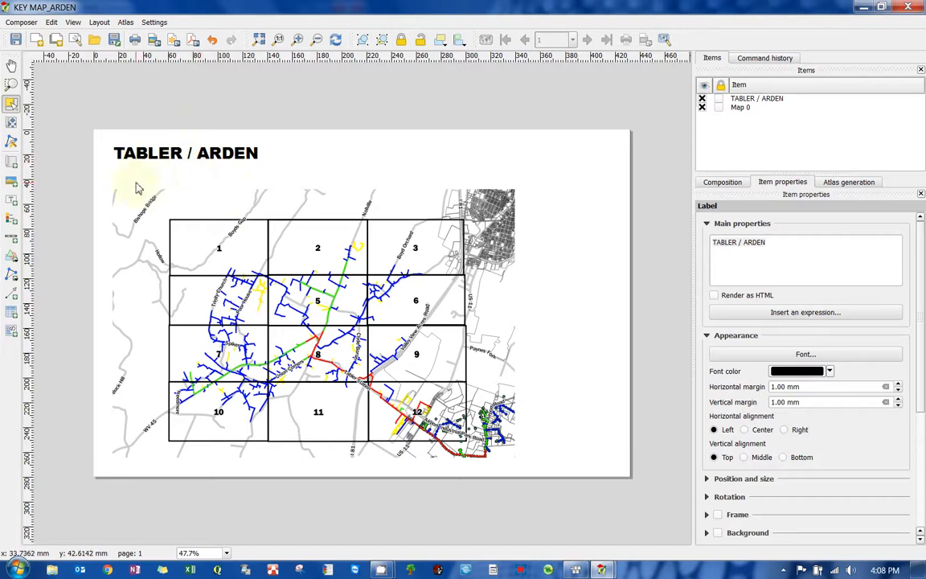
# - Draw a new label box just below the title
pyautogui.scroll(1, 90, 172)
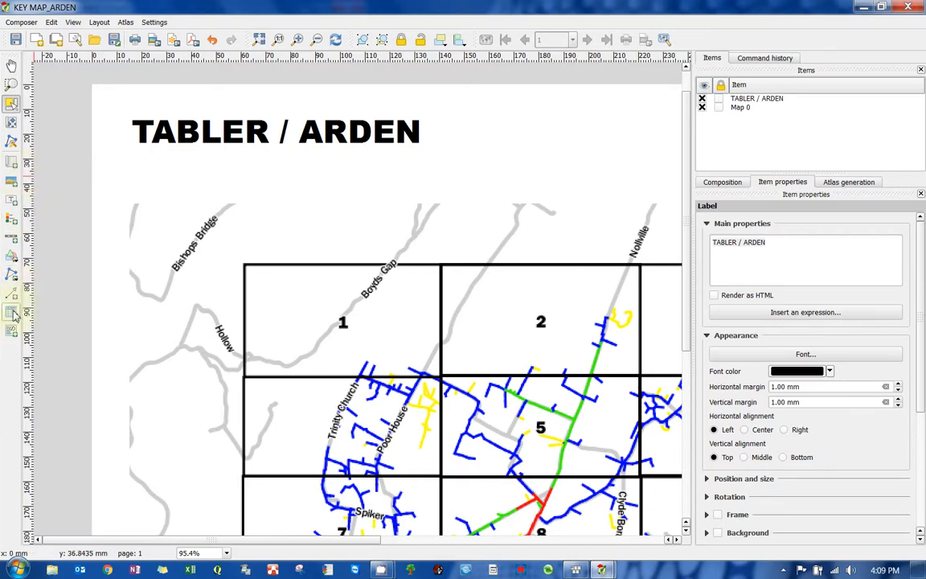
pyautogui.click(11, 200)
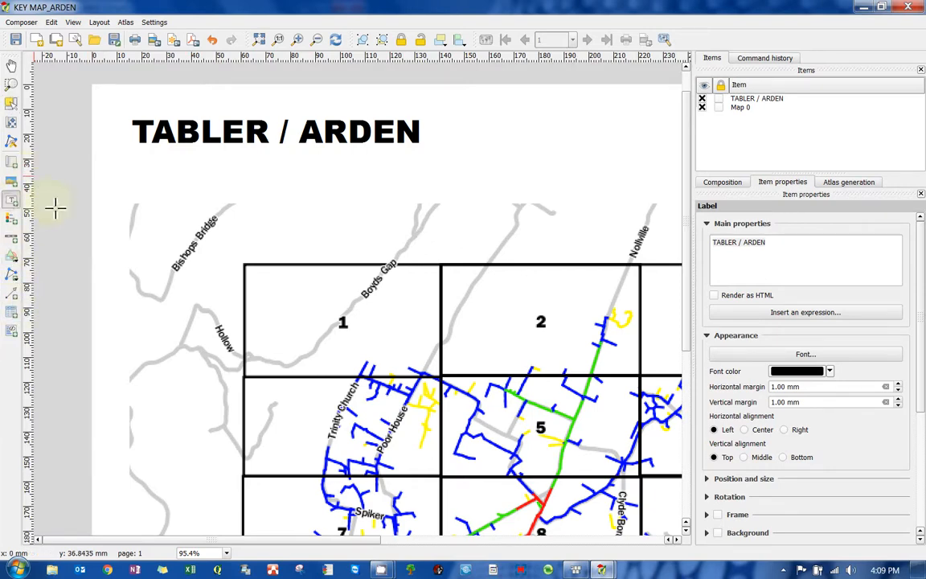
pyautogui.moveTo(132, 157); pyautogui.dragTo(434, 188)
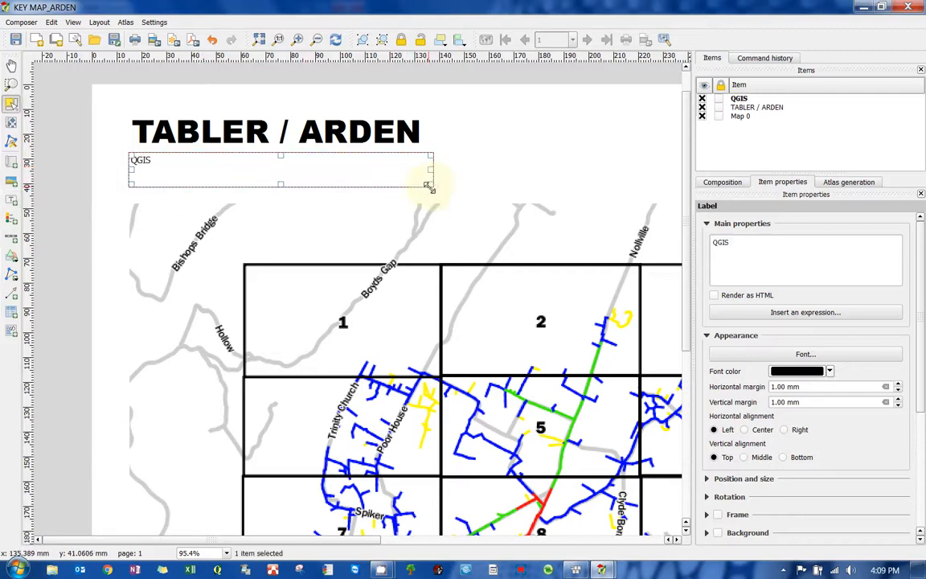
# - Replace the new label's text with two lines: PLANNER: with the planner's name, and CONTACT INFO: with the contact phone number
pyautogui.moveTo(767, 243); pyautogui.dragTo(698, 239)
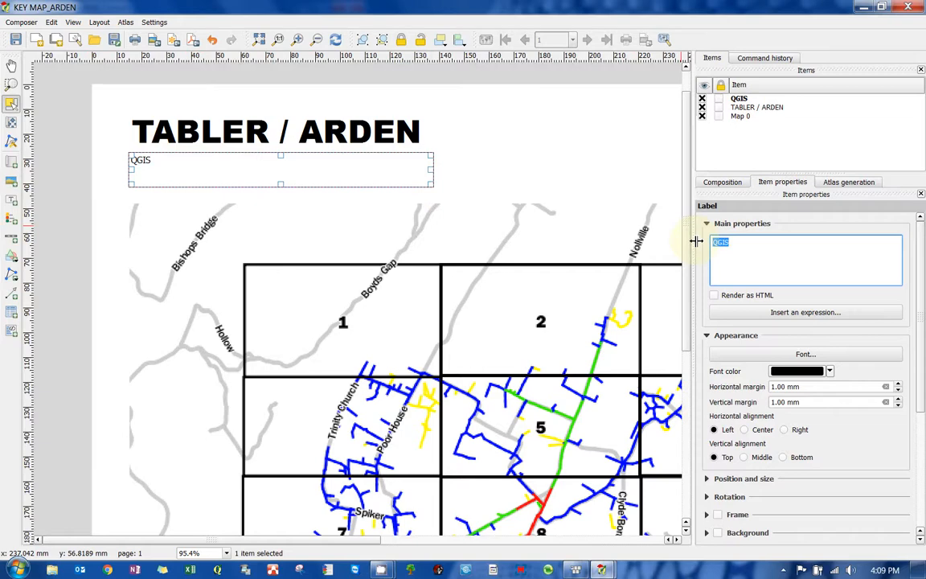
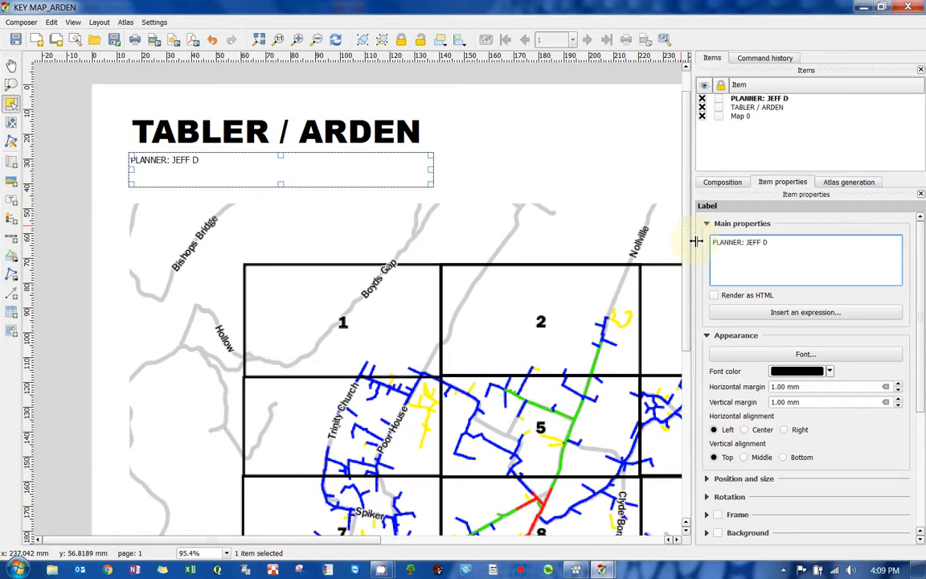
pyautogui.press('Return')
pyautogui.write('CONTACT')
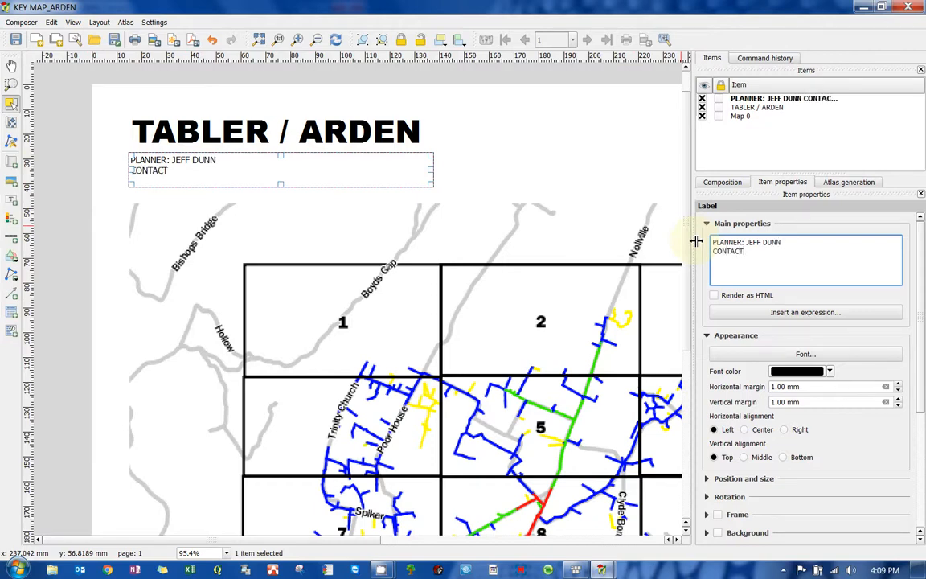
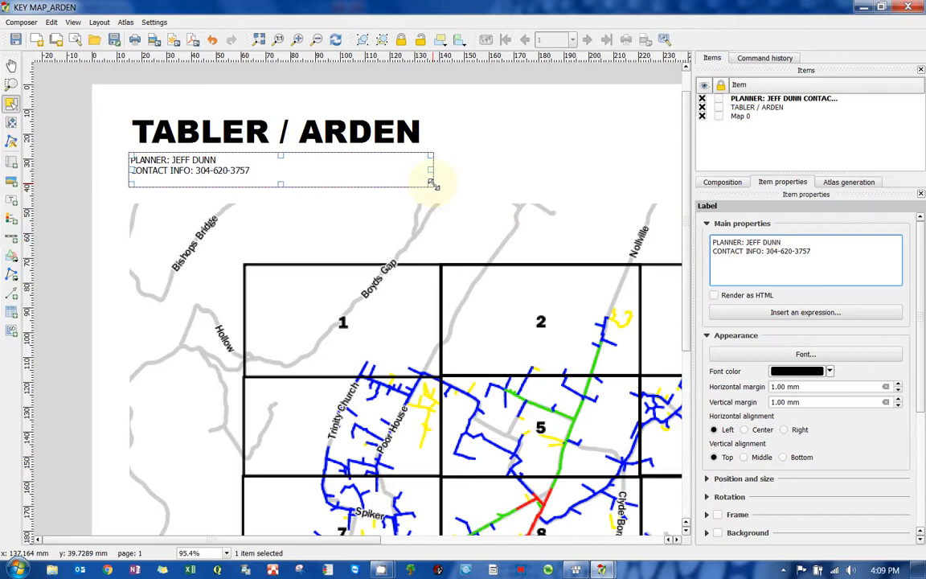
# - Narrow the planner label's box and set its font size to 14
pyautogui.moveTo(429, 182); pyautogui.dragTo(388, 185)
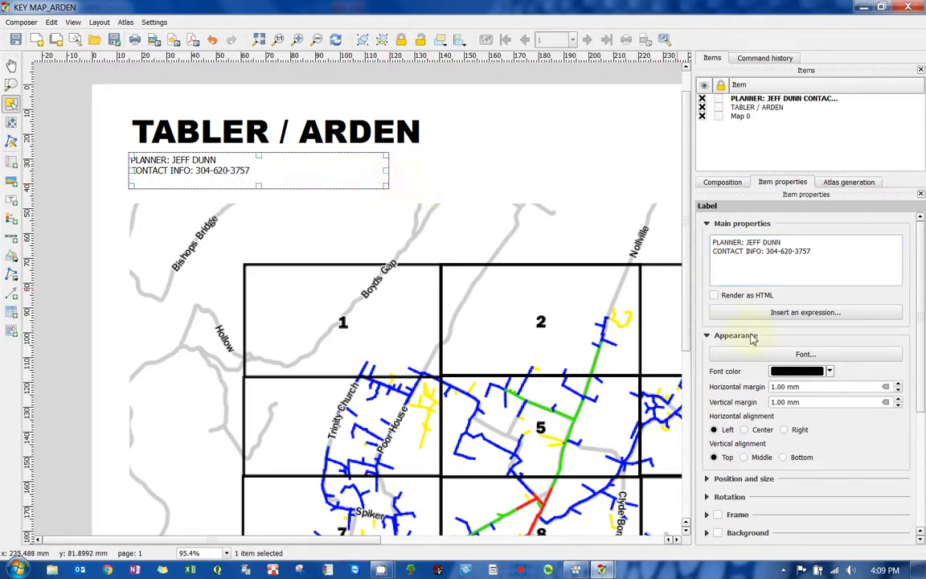
pyautogui.click(806, 354)
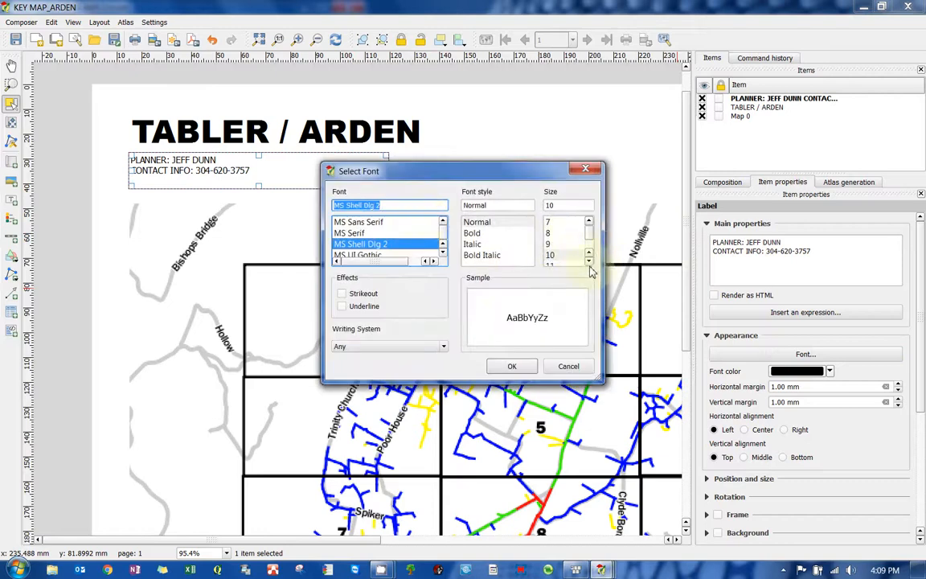
pyautogui.scroll(-1, 590, 266)
pyautogui.click(560, 255)
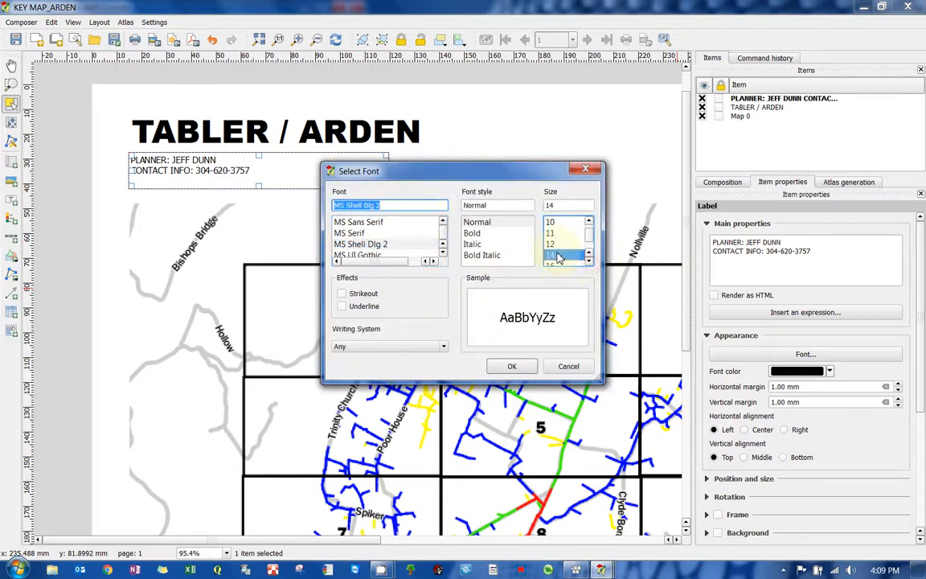
pyautogui.click(511, 366)
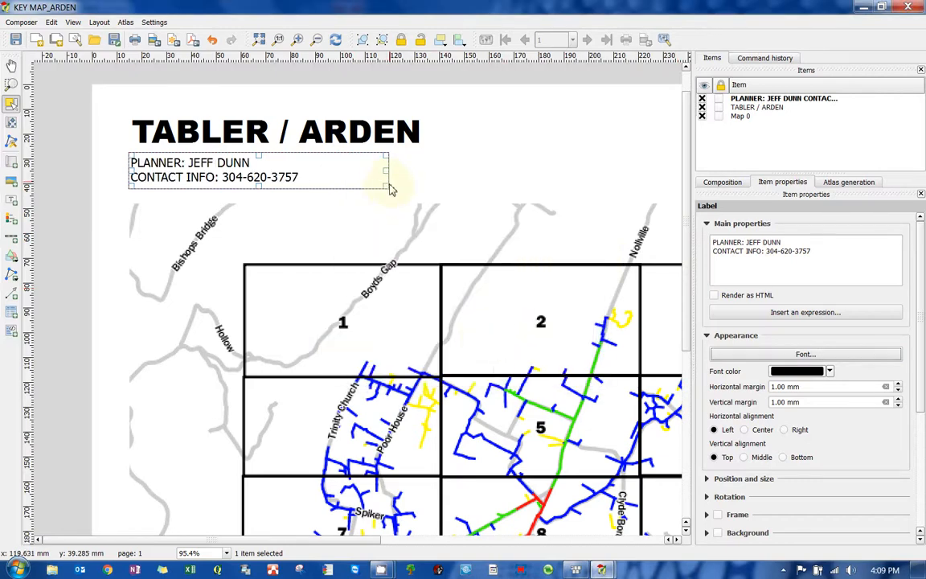
# - Shrink the planner label's box to fit its text and shift it slightly right to line up under the title
pyautogui.moveTo(388, 183); pyautogui.dragTo(326, 187)
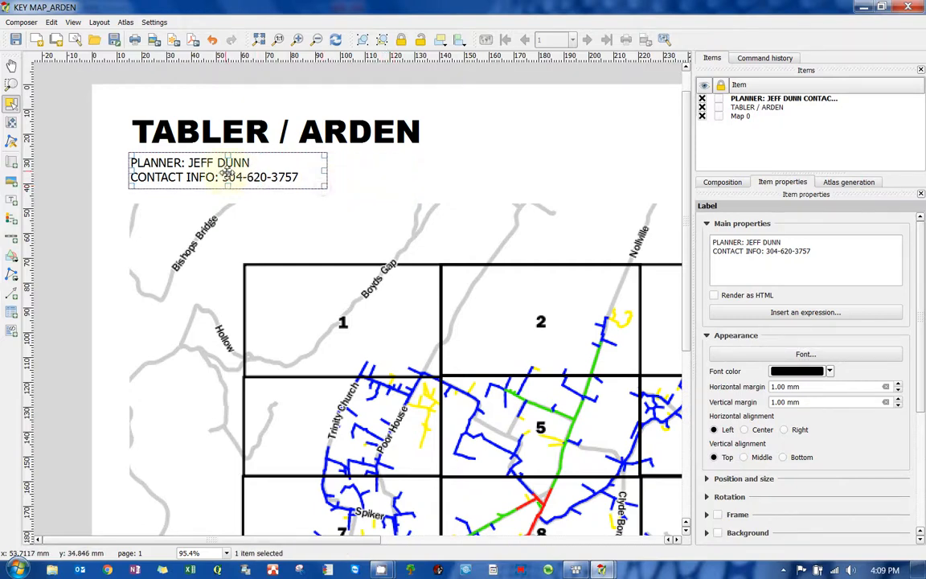
pyautogui.moveTo(228, 171); pyautogui.dragTo(231, 171)
pyautogui.click(258, 130)
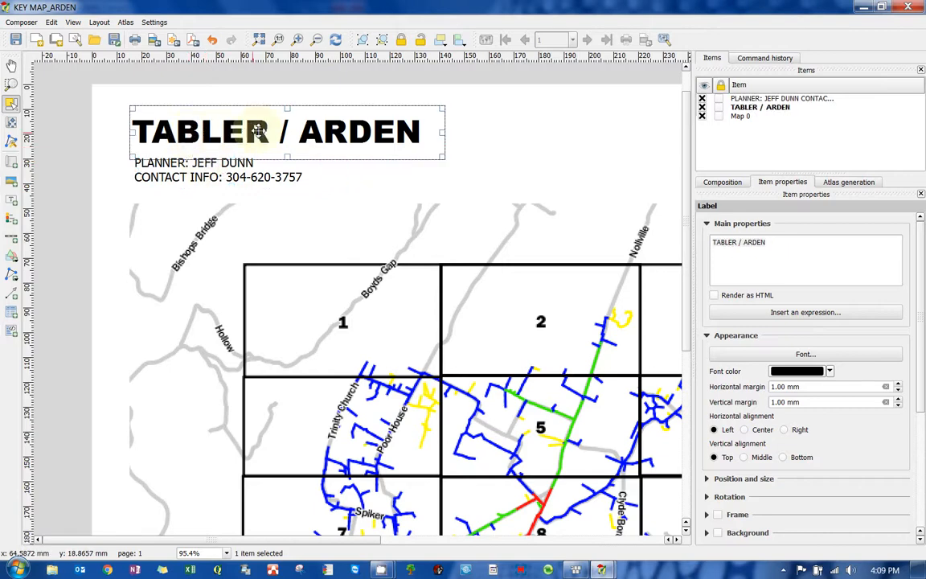
pyautogui.click(562, 140)
# - Draw a vertical arrow about 40 mm long pointing up near the map's lower-right corner
pyautogui.scroll(-1, 480, 164)
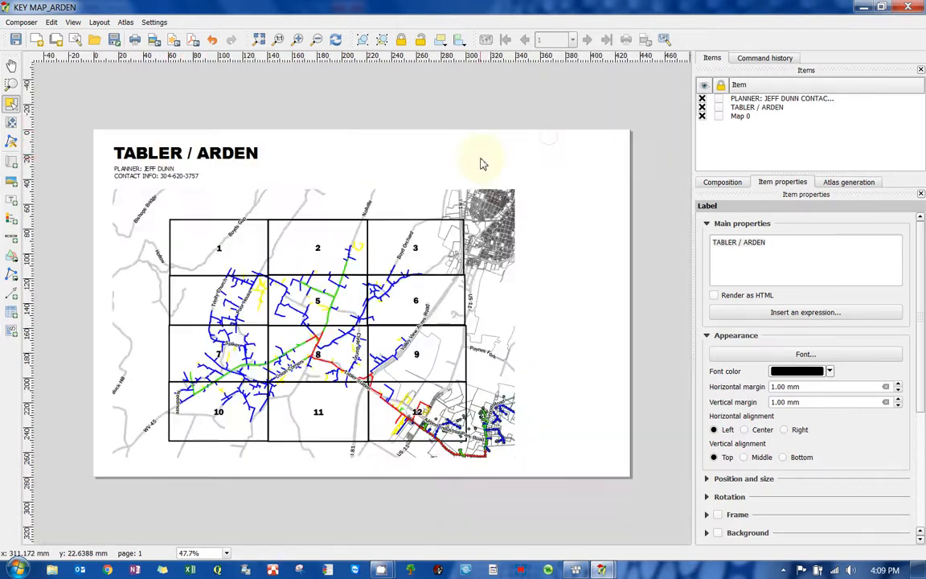
pyautogui.scroll(1, 128, 147)
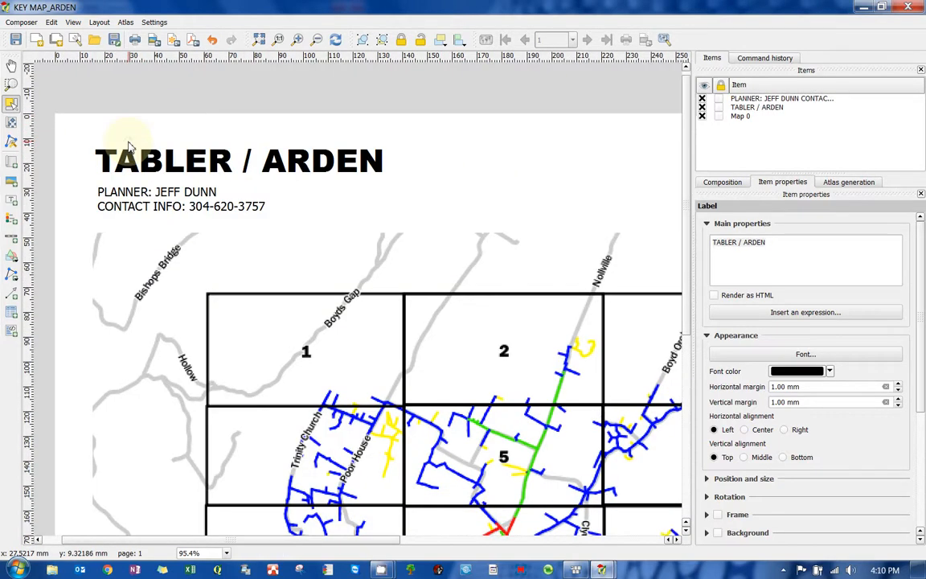
pyautogui.scroll(-1, 128, 147)
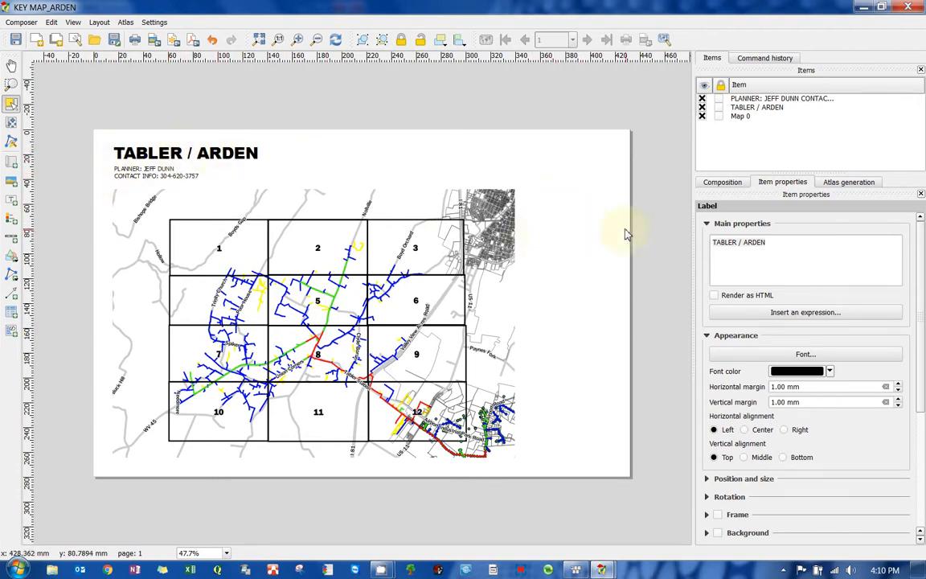
pyautogui.click(9, 294)
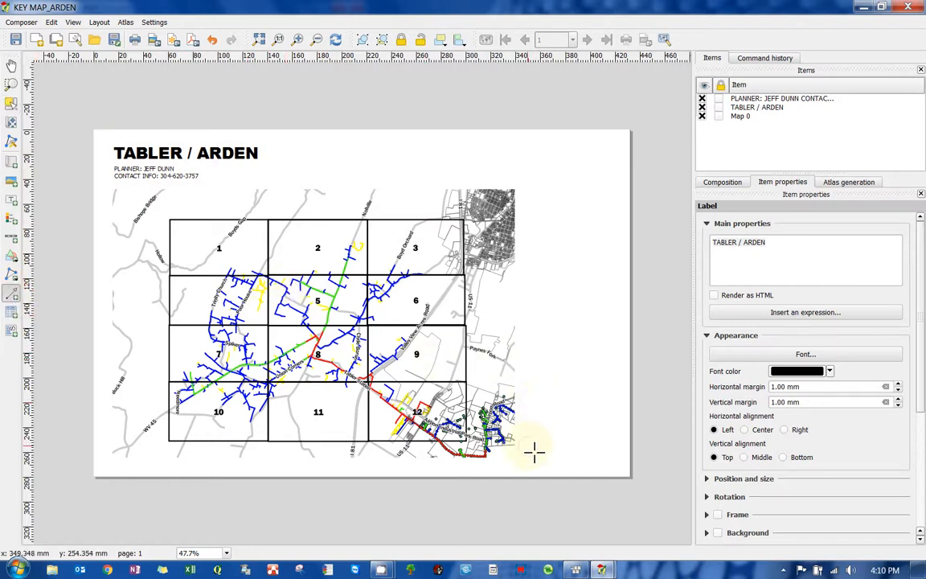
pyautogui.moveTo(533, 452); pyautogui.dragTo(533, 404)
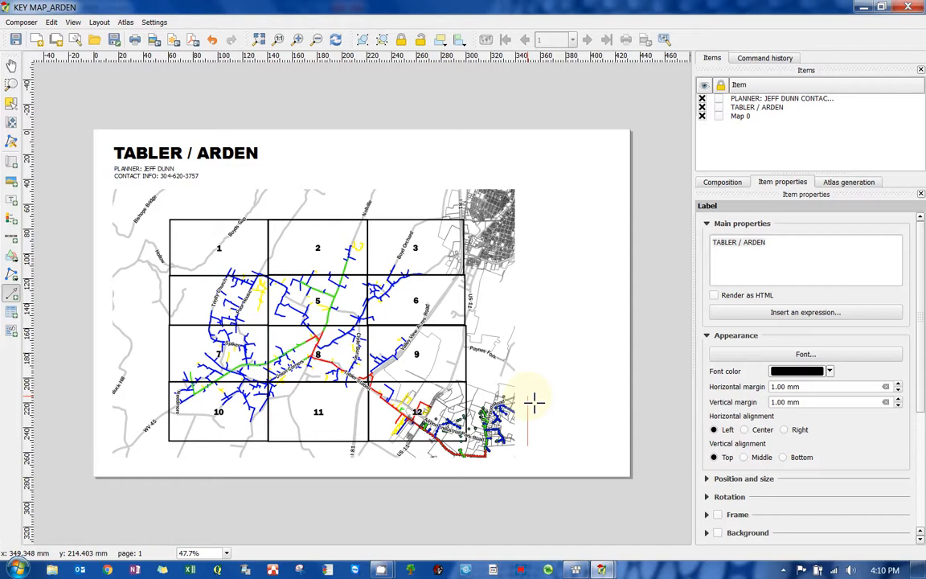
pyautogui.moveTo(534, 402); pyautogui.dragTo(532, 395)
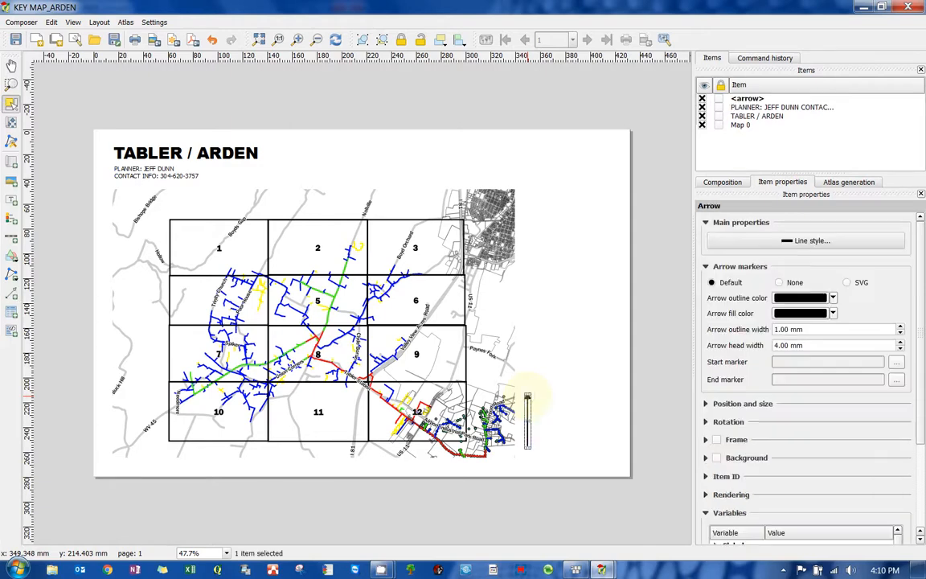
pyautogui.click(547, 382)
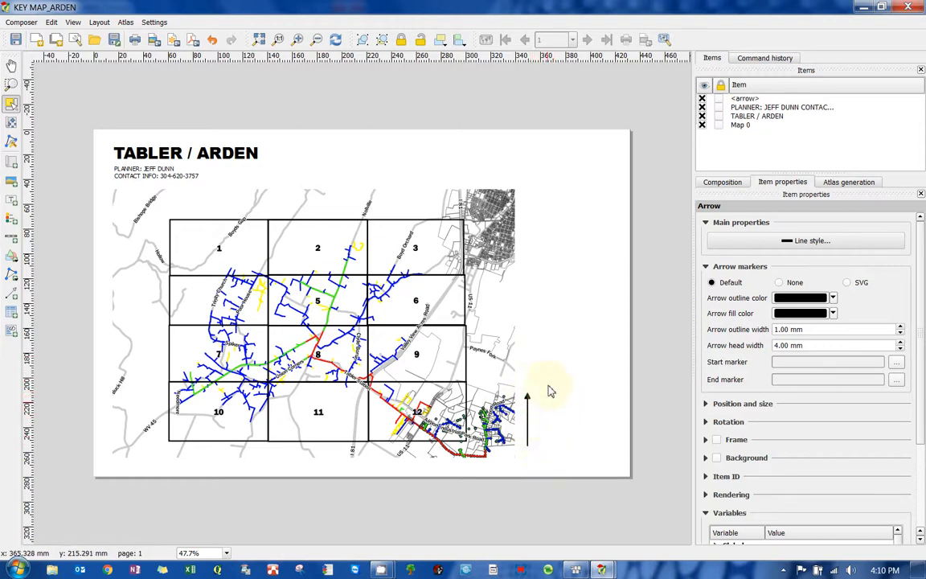
# - Review the item properties of the arrow, the map and the title label
pyautogui.click(13, 296)
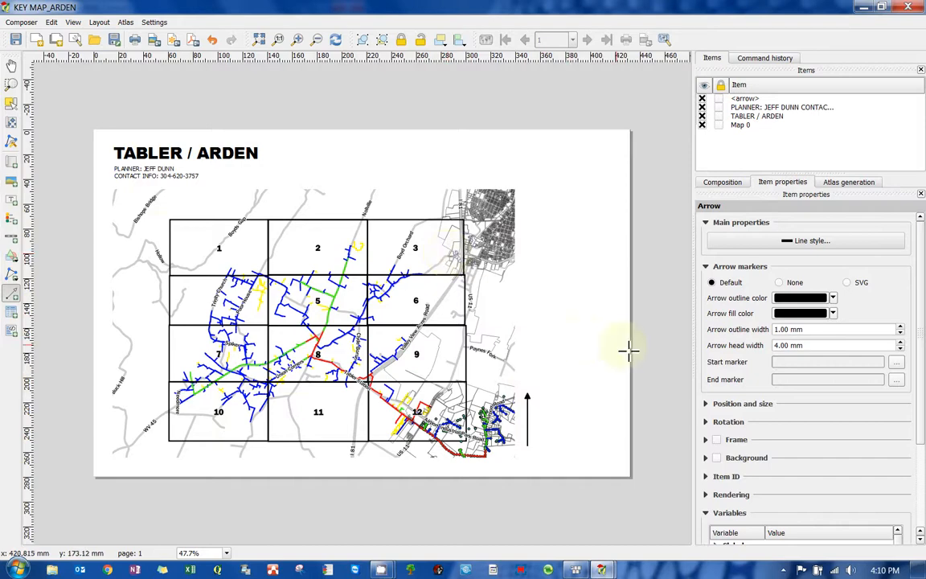
pyautogui.click(13, 105)
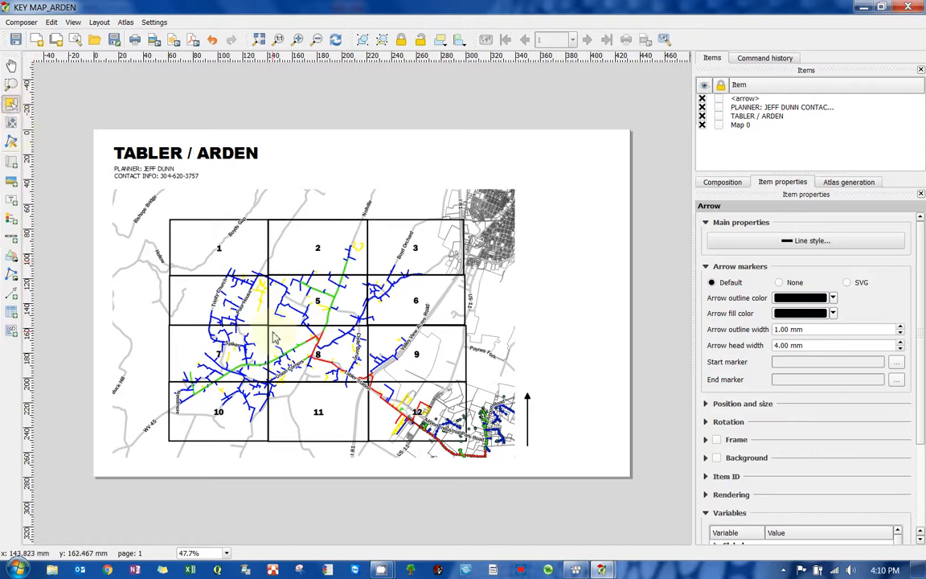
pyautogui.click(527, 399)
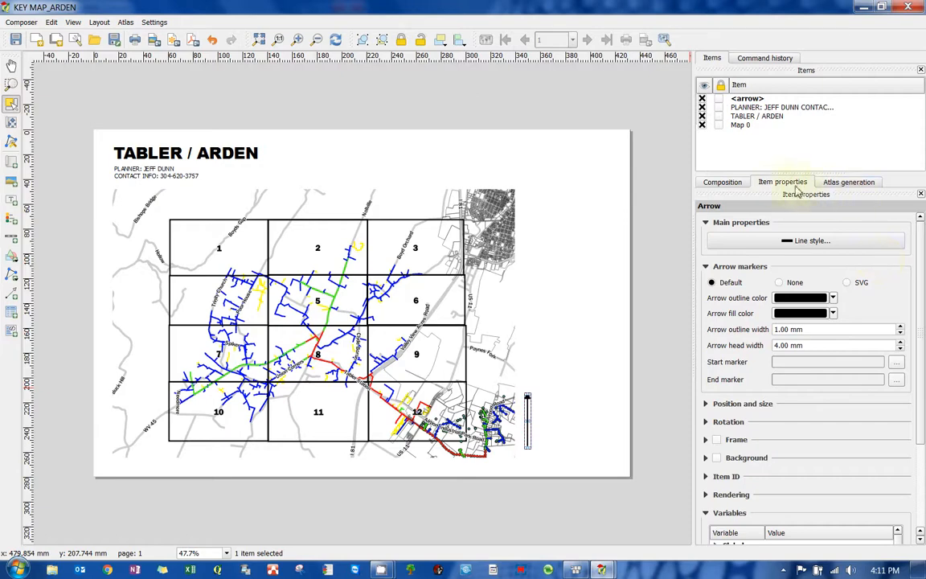
pyautogui.moveTo(920, 277); pyautogui.dragTo(921, 343)
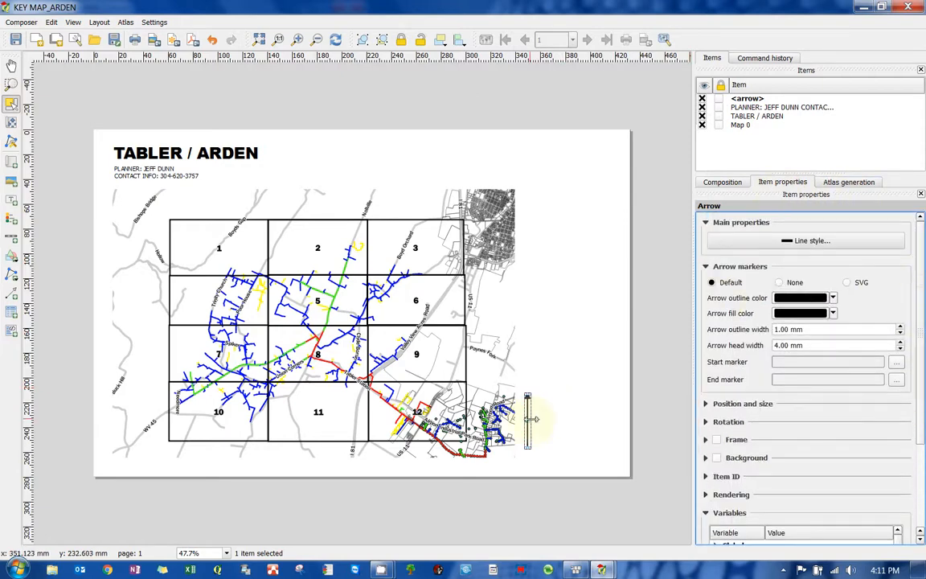
pyautogui.click(321, 278)
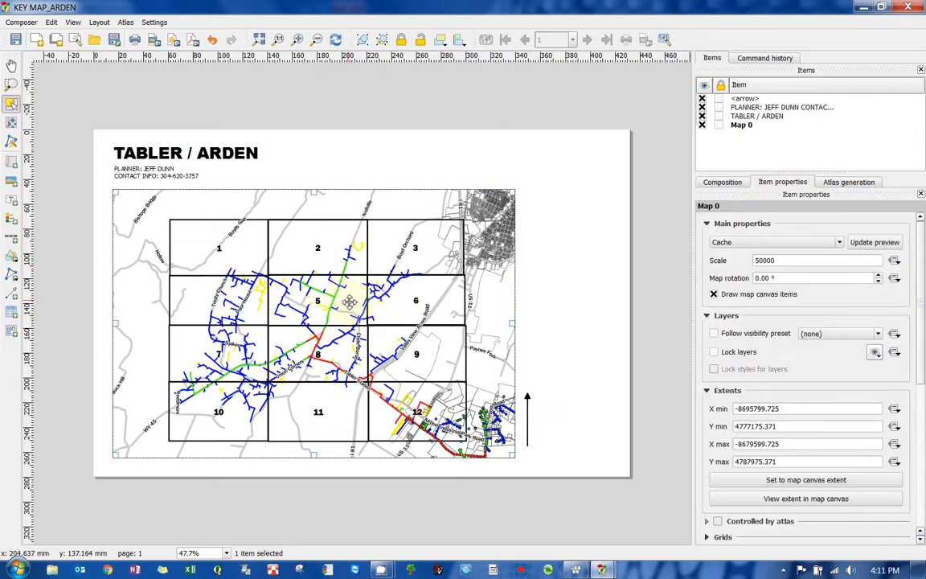
pyautogui.click(781, 260)
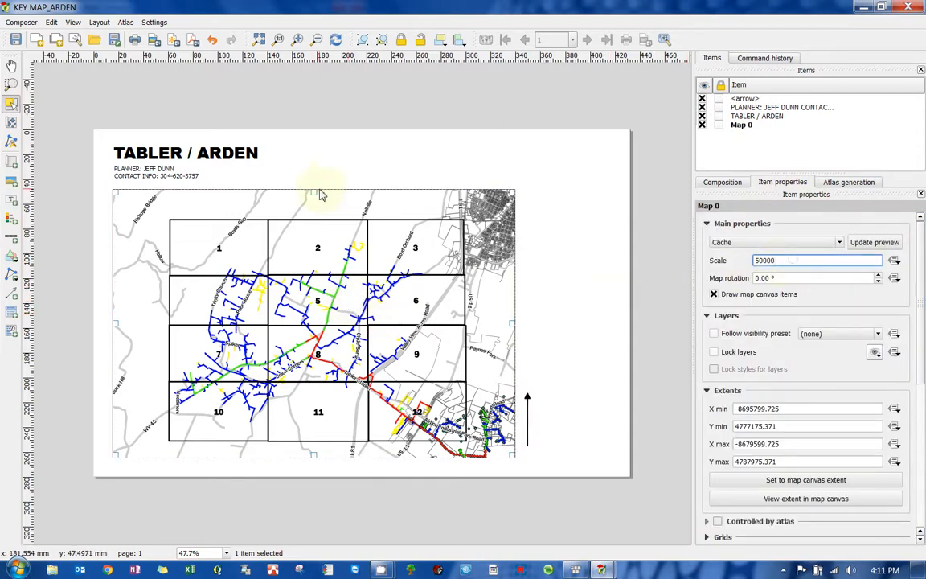
pyautogui.click(193, 156)
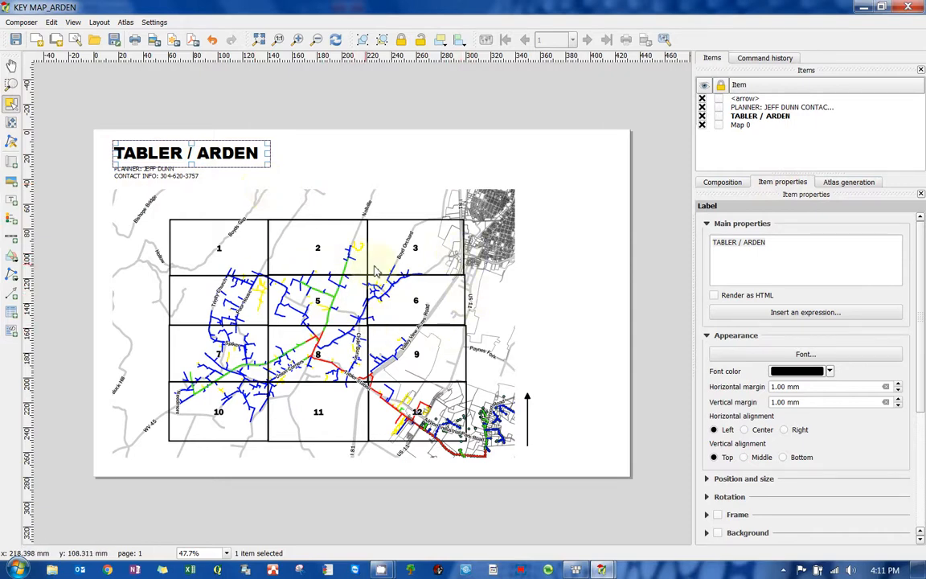
# - Add a legend to the layout beside the map's upper-right edge
pyautogui.click(11, 224)
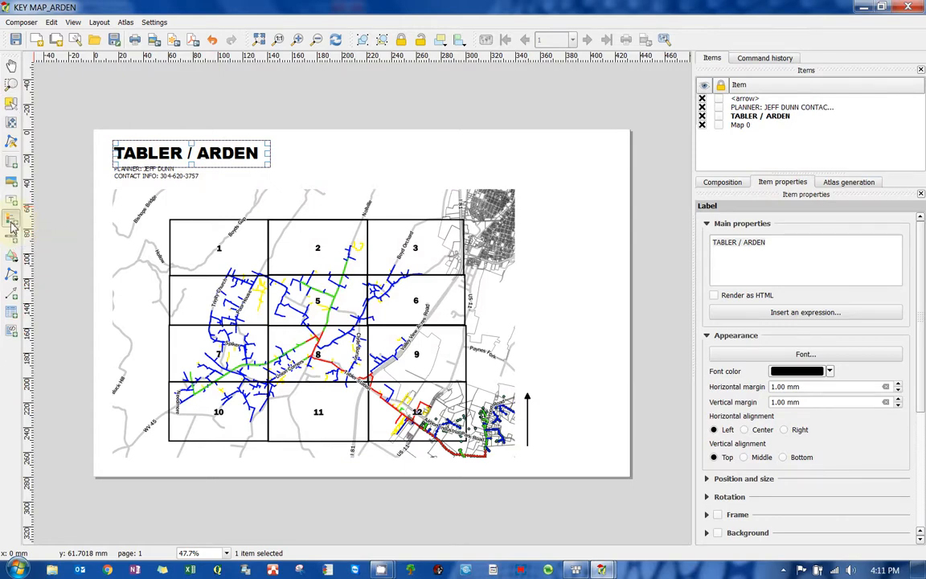
pyautogui.click(549, 202)
pyautogui.scroll(-2, 579, 229)
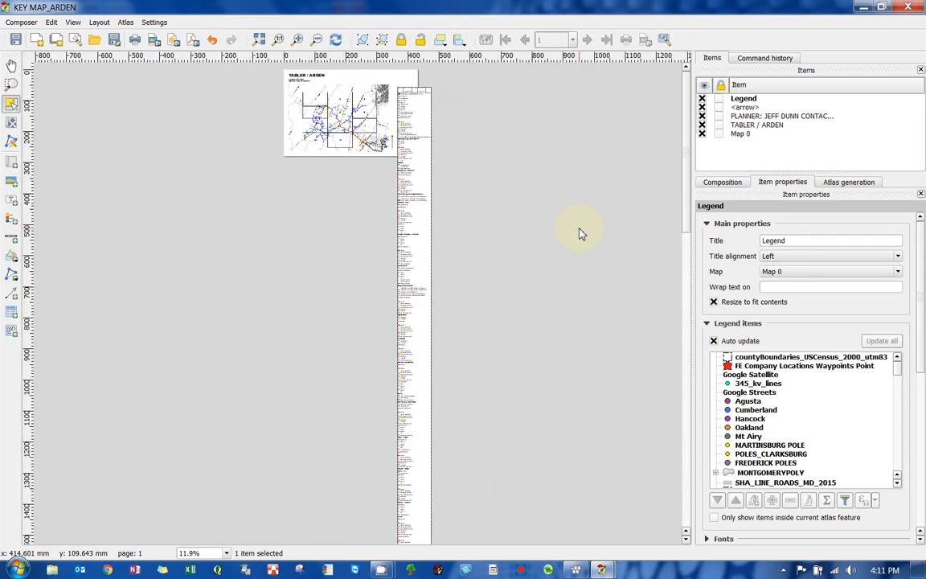
pyautogui.scroll(-1, 472, 315)
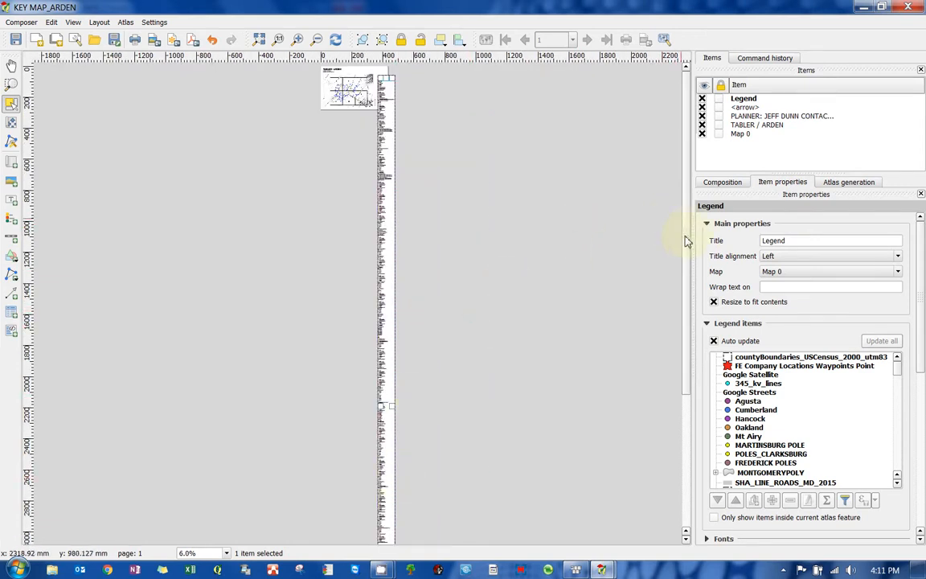
pyautogui.moveTo(686, 241); pyautogui.dragTo(687, 135)
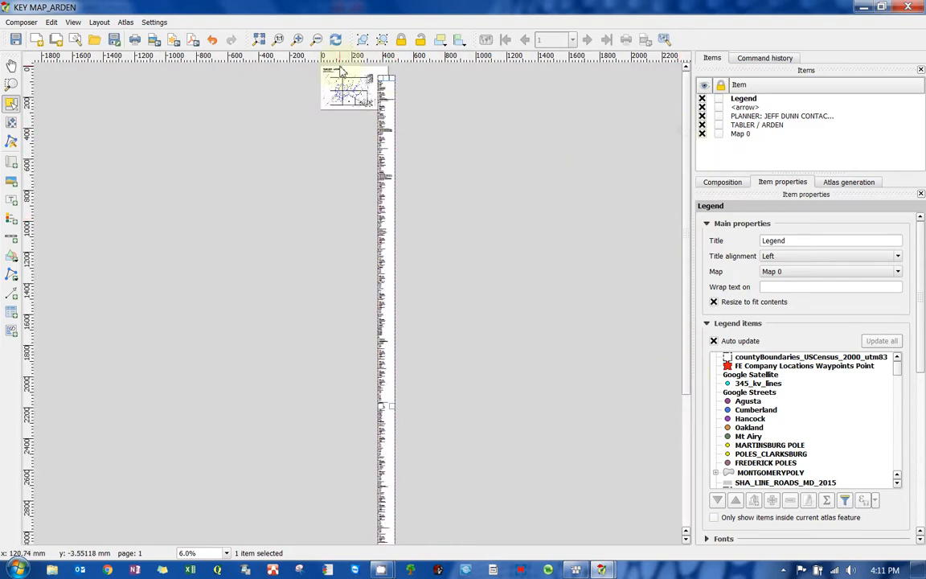
pyautogui.scroll(2, 360, 71)
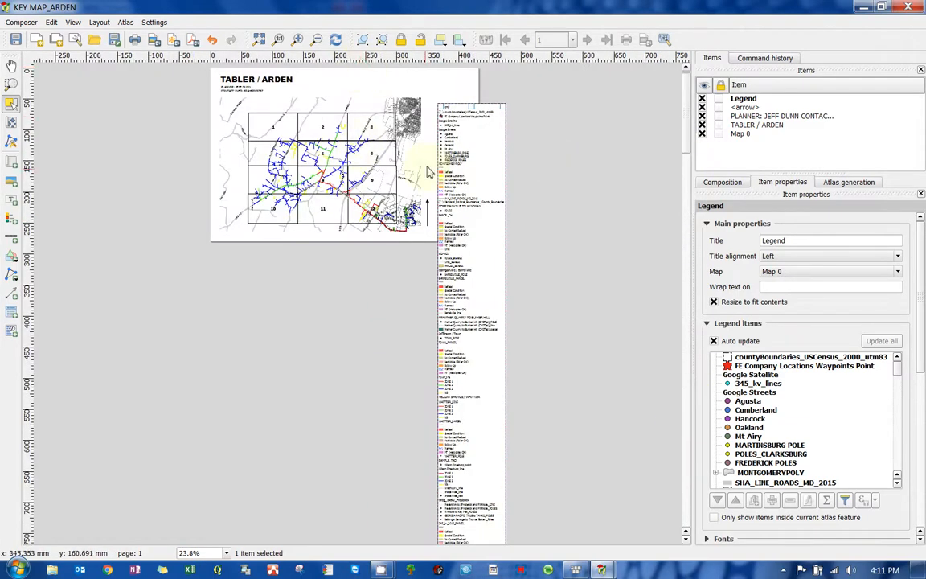
pyautogui.scroll(2, 434, 101)
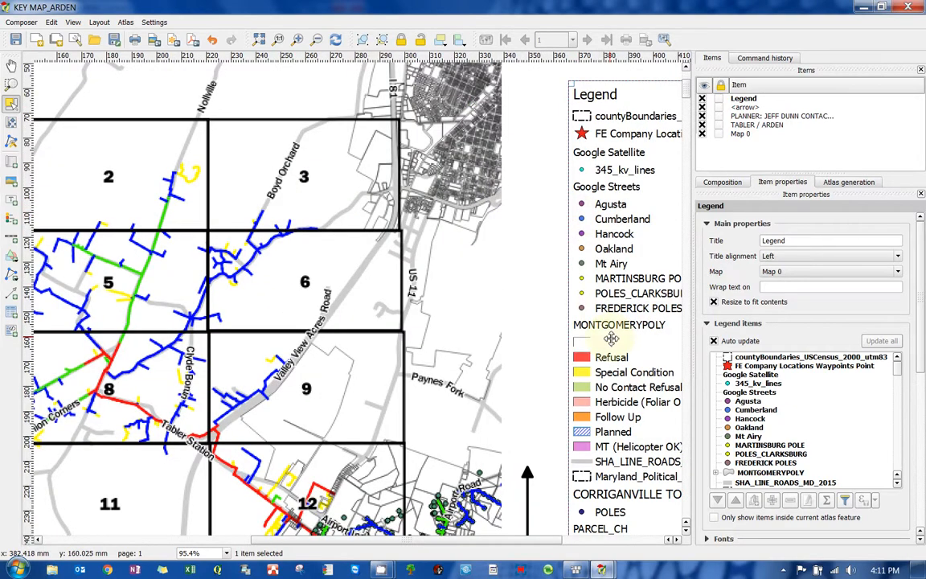
pyautogui.moveTo(566, 330); pyautogui.dragTo(344, 243)
pyautogui.scroll(-1, 426, 390)
pyautogui.scroll(-2, 426, 392)
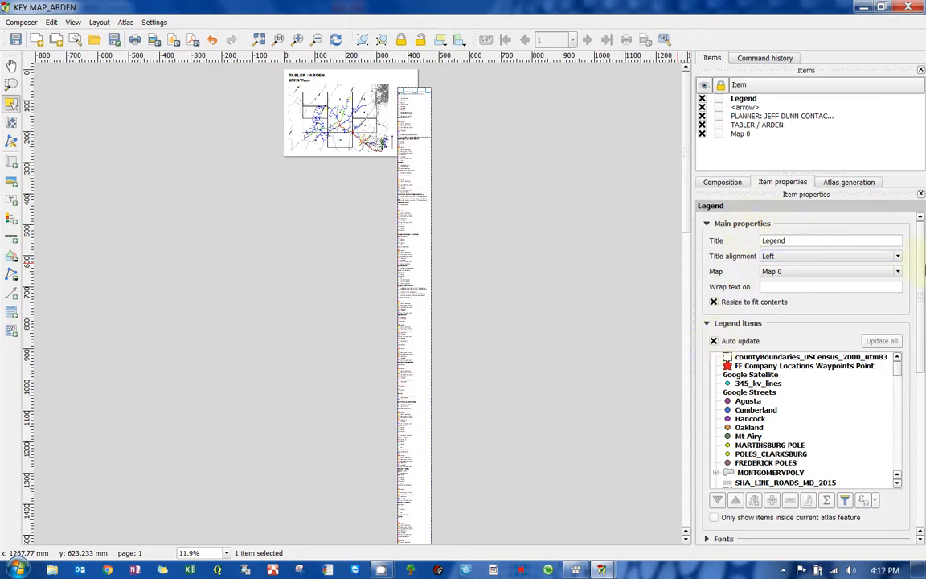
# - Turn off automatic updating of the legend's items
pyautogui.click(806, 241)
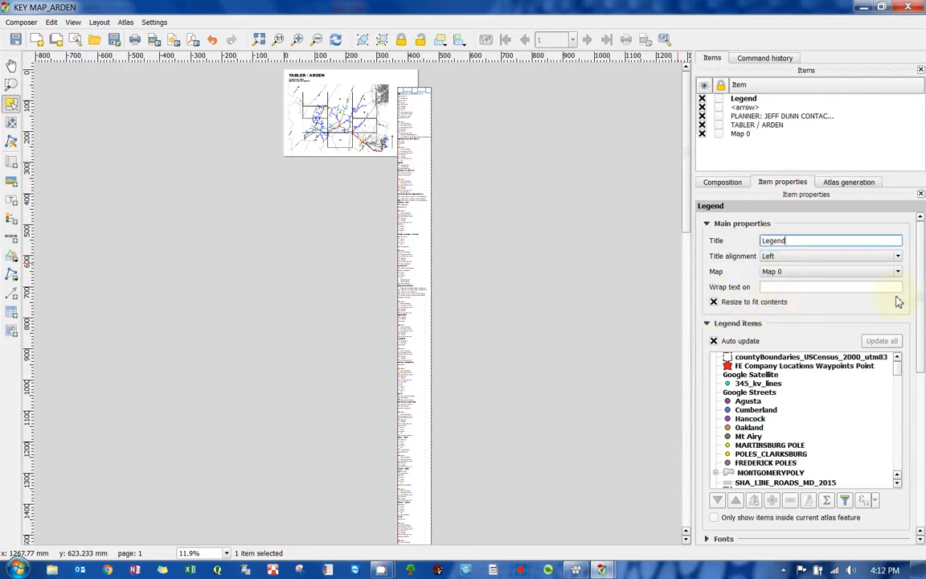
pyautogui.scroll(-2, 917, 302)
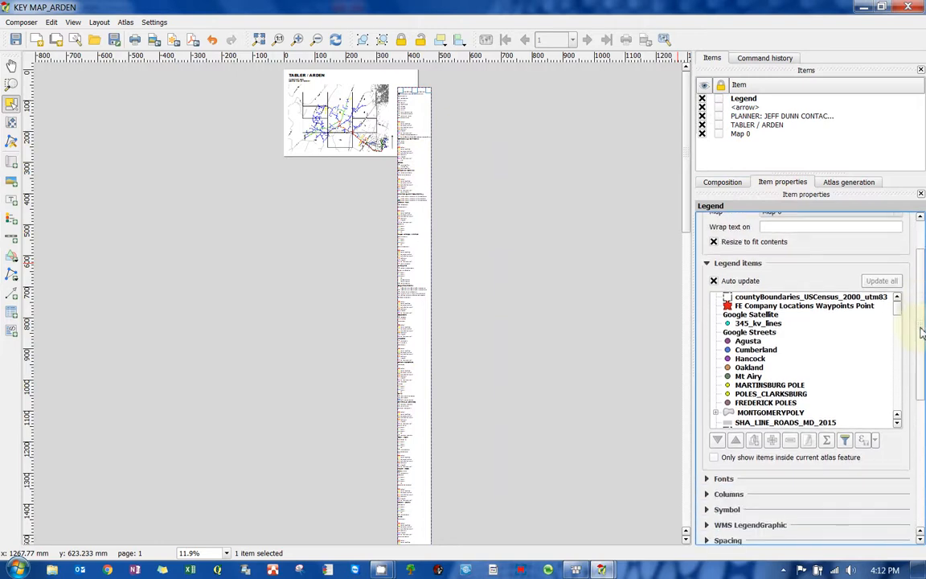
pyautogui.click(713, 281)
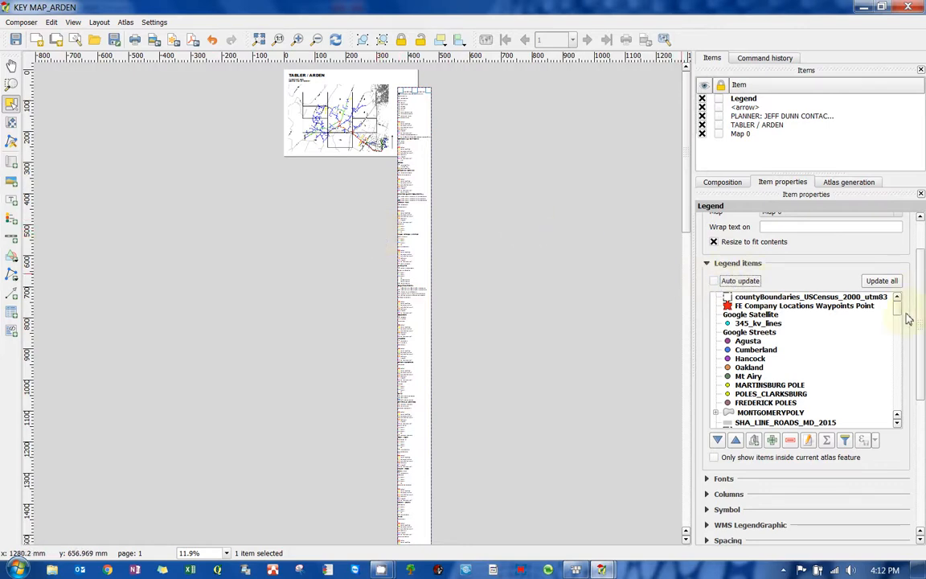
# - Remove the legend's layer groups from CORRIGANVILLE TO HYNDMAN down to Tabler / Airport
pyautogui.moveTo(901, 316); pyautogui.dragTo(896, 347)
pyautogui.scroll(2, 768, 341)
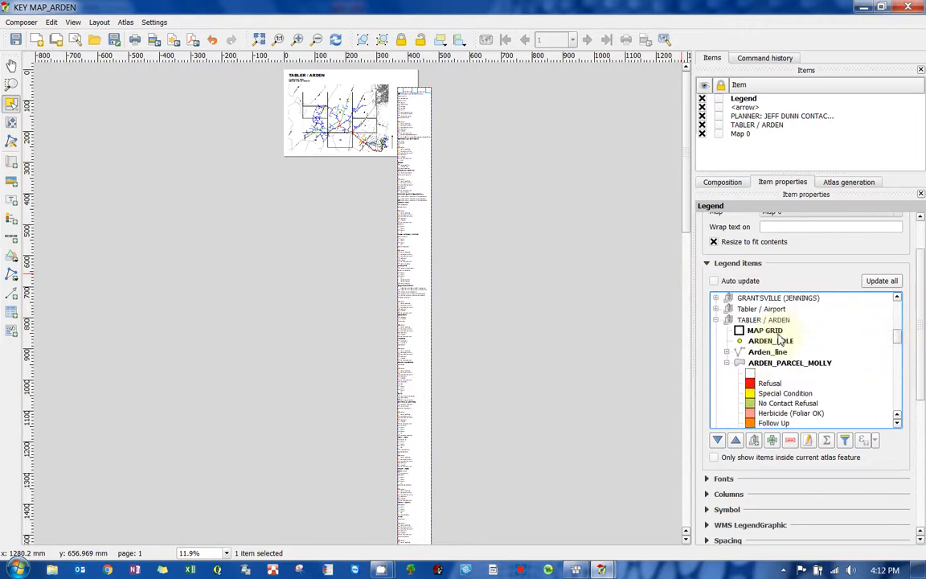
pyautogui.scroll(-1, 759, 342)
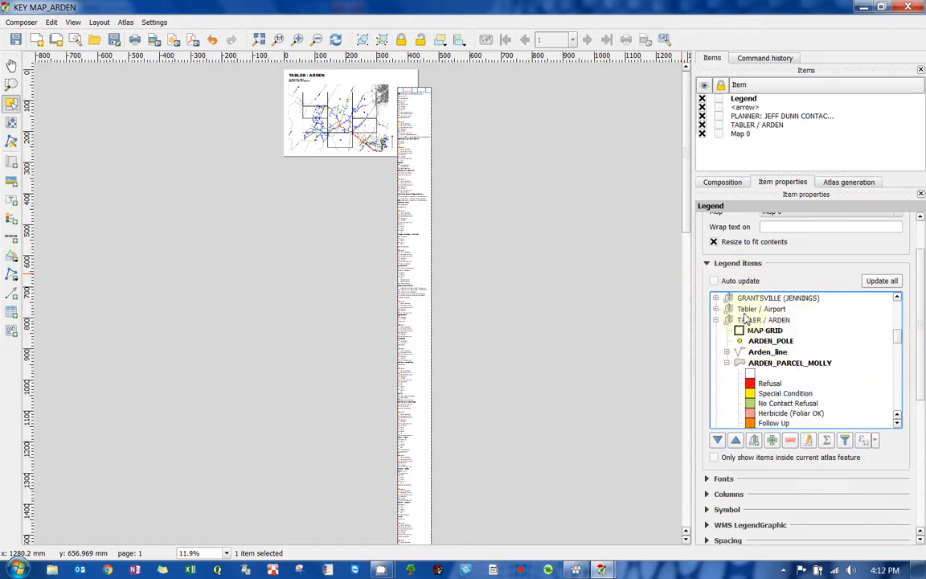
pyautogui.click(760, 309)
pyautogui.scroll(2, 901, 340)
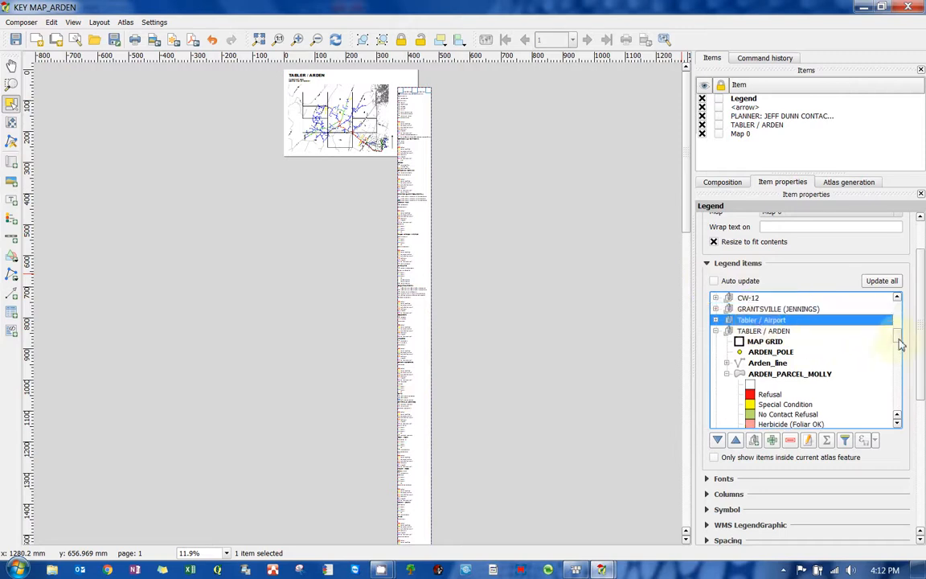
pyautogui.scroll(1, 901, 340)
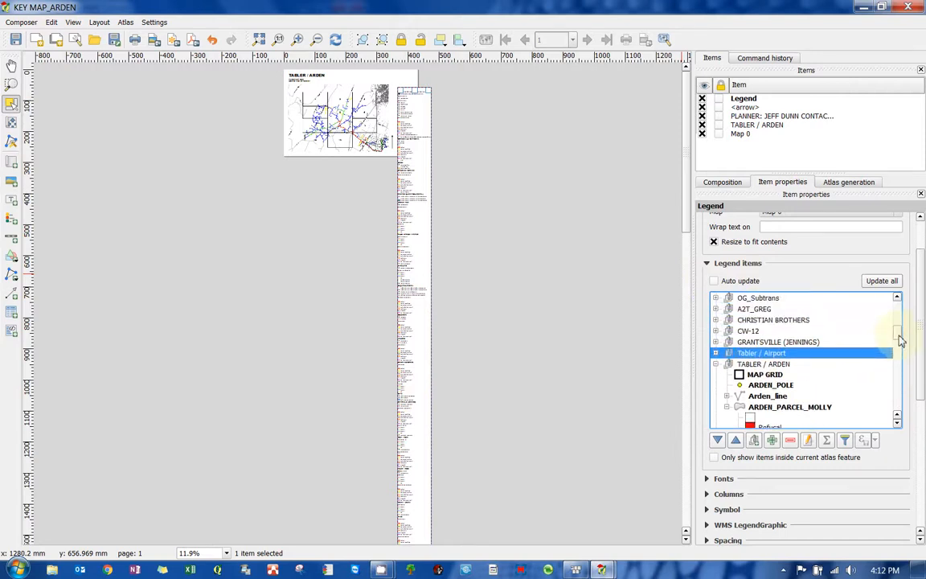
pyautogui.scroll(1, 900, 341)
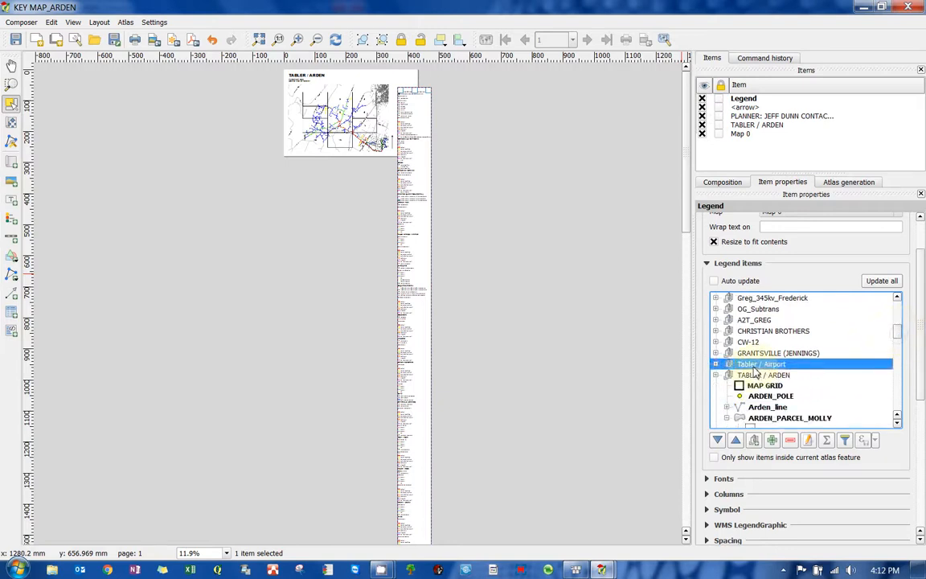
pyautogui.click(725, 375)
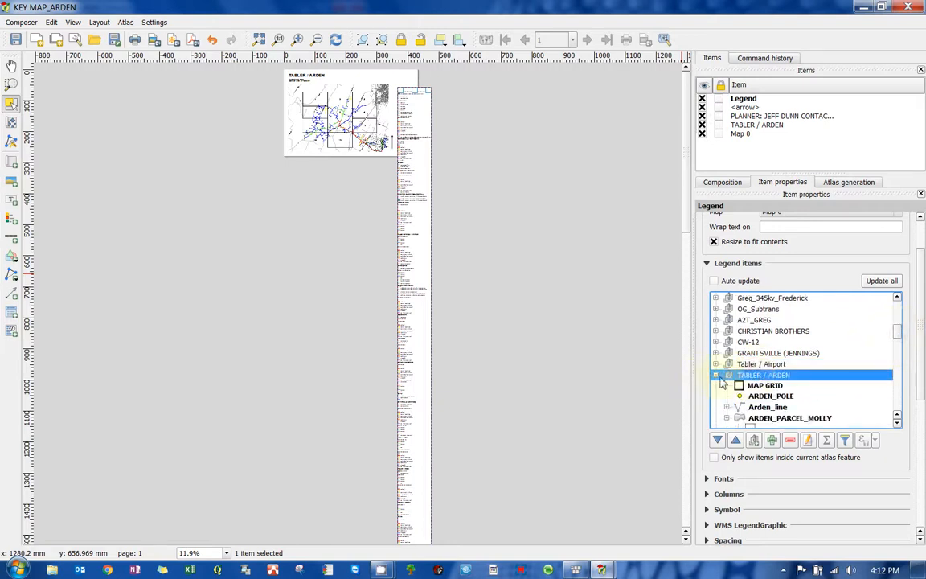
pyautogui.click(718, 377)
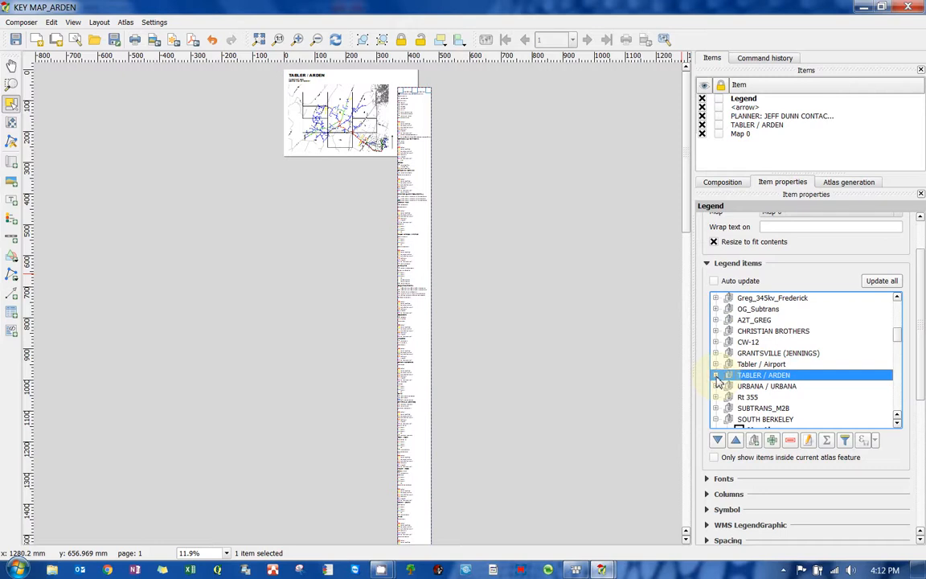
pyautogui.click(755, 365)
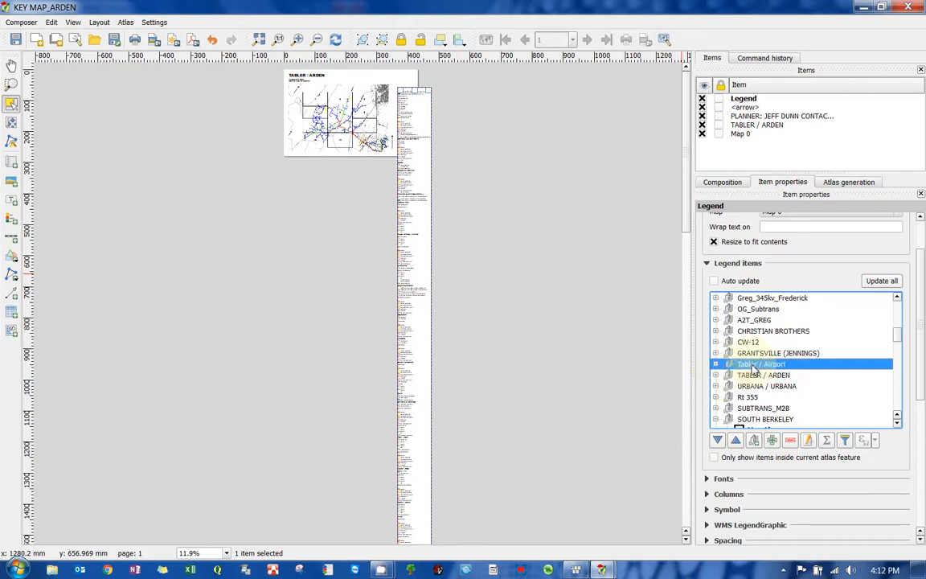
pyautogui.moveTo(899, 345); pyautogui.dragTo(899, 343)
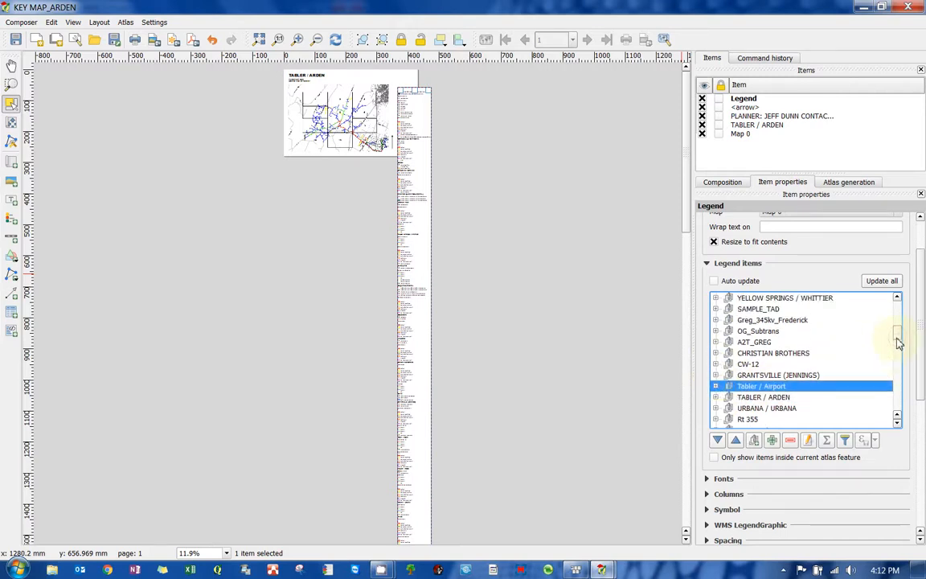
pyautogui.scroll(5, 898, 343)
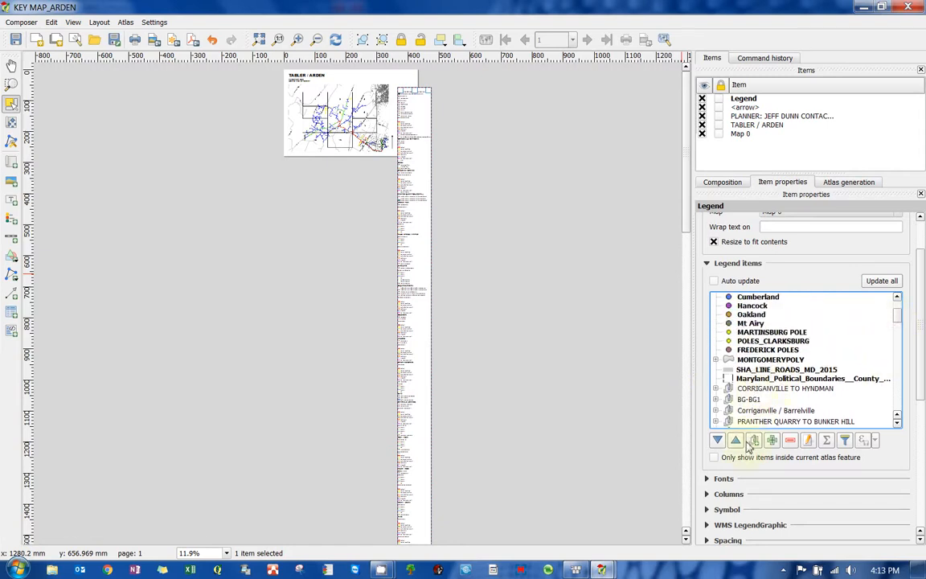
pyautogui.keyDown('shift'); pyautogui.click(750, 391); pyautogui.keyUp('shift')
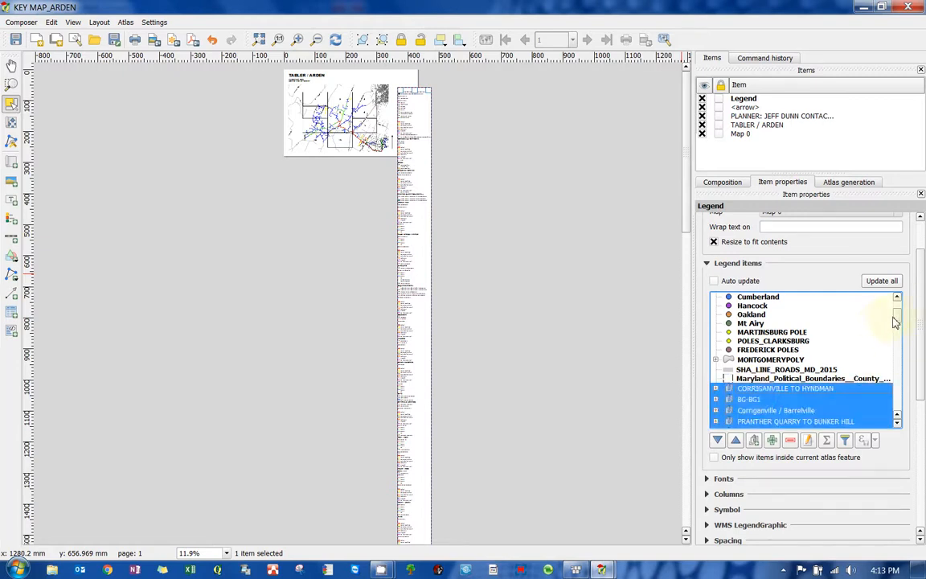
pyautogui.moveTo(894, 322); pyautogui.dragTo(894, 329)
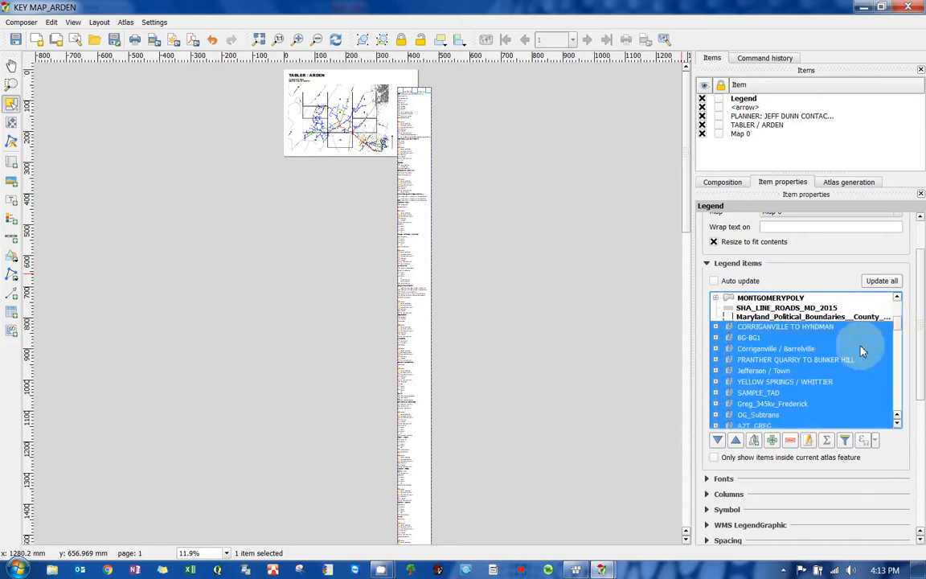
pyautogui.click(790, 441)
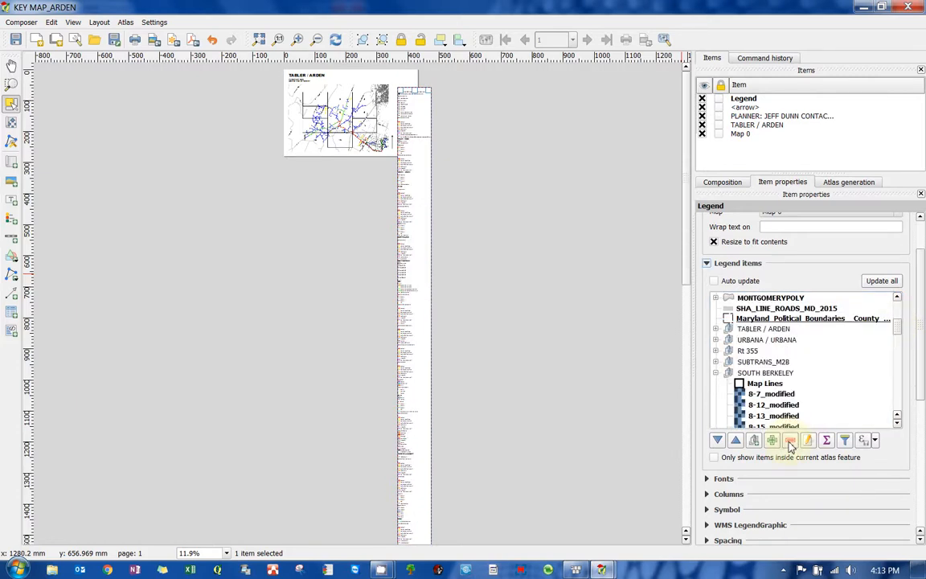
# - Remove the legend's layer groups from URBANA / URBANA down to MARTINSBURG_JAFLO_TIM
pyautogui.click(755, 330)
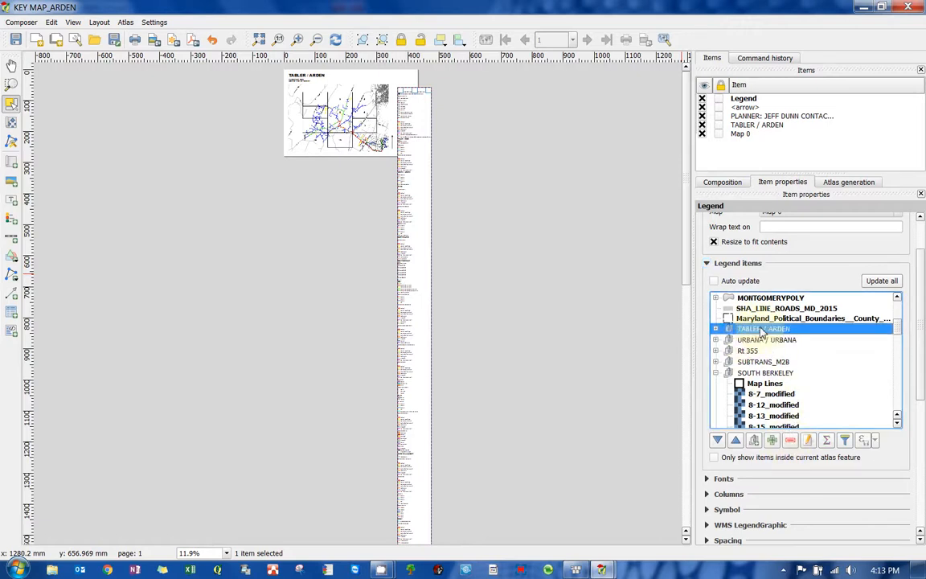
pyautogui.click(716, 329)
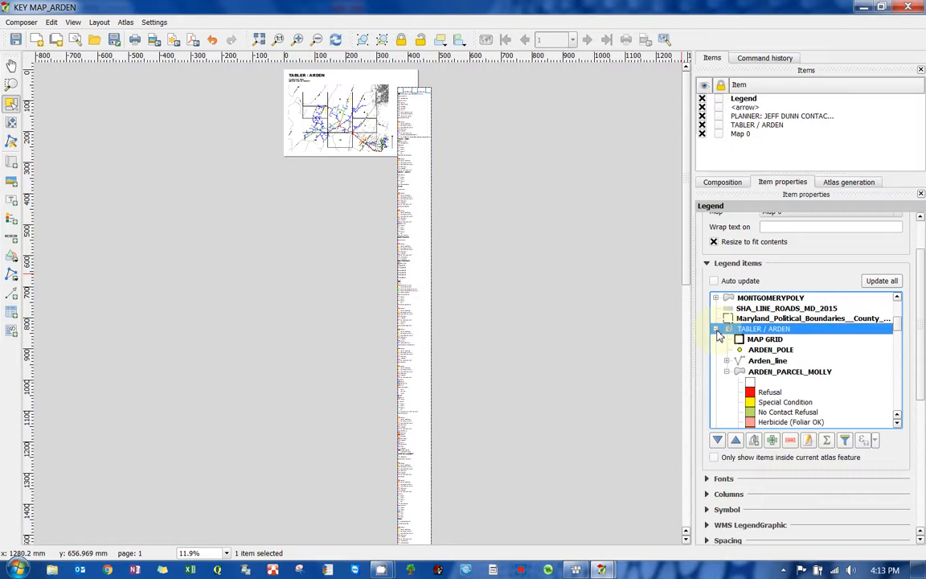
pyautogui.click(716, 330)
pyautogui.click(763, 339)
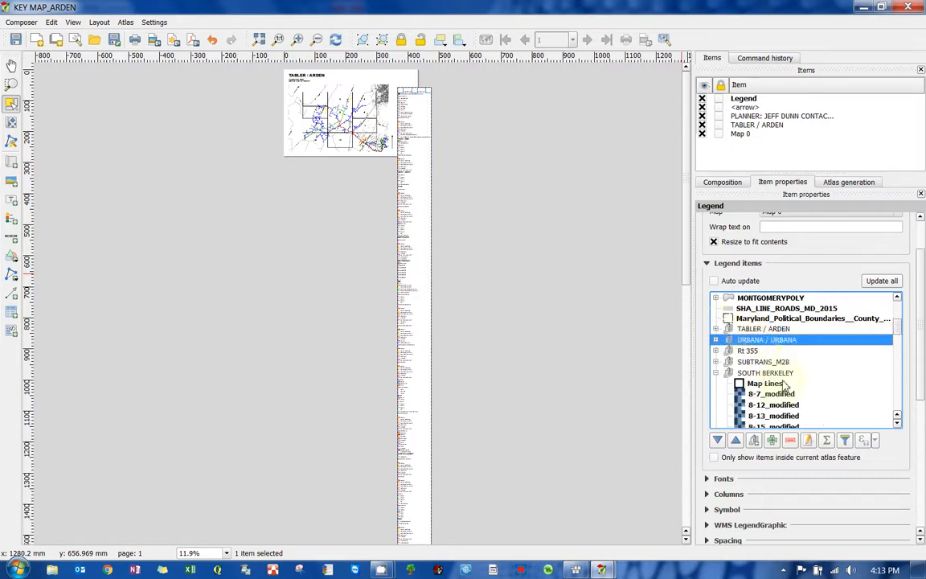
pyautogui.scroll(-3, 898, 337)
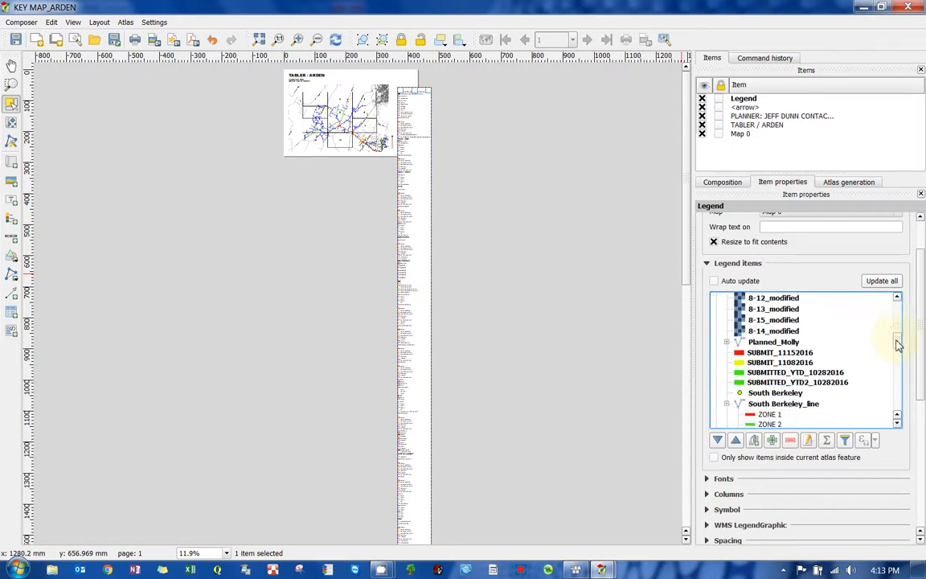
pyautogui.moveTo(898, 344); pyautogui.dragTo(892, 404)
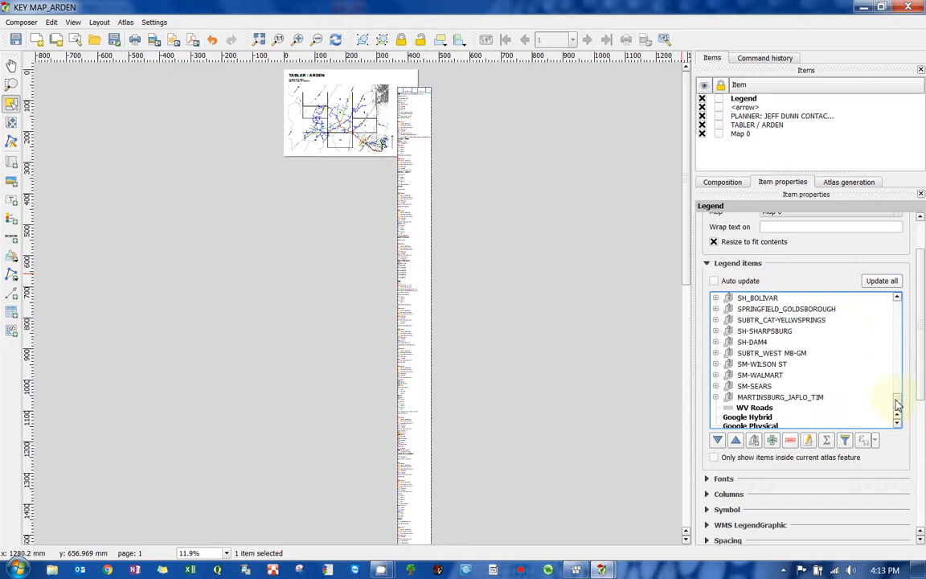
pyautogui.scroll(-1, 896, 404)
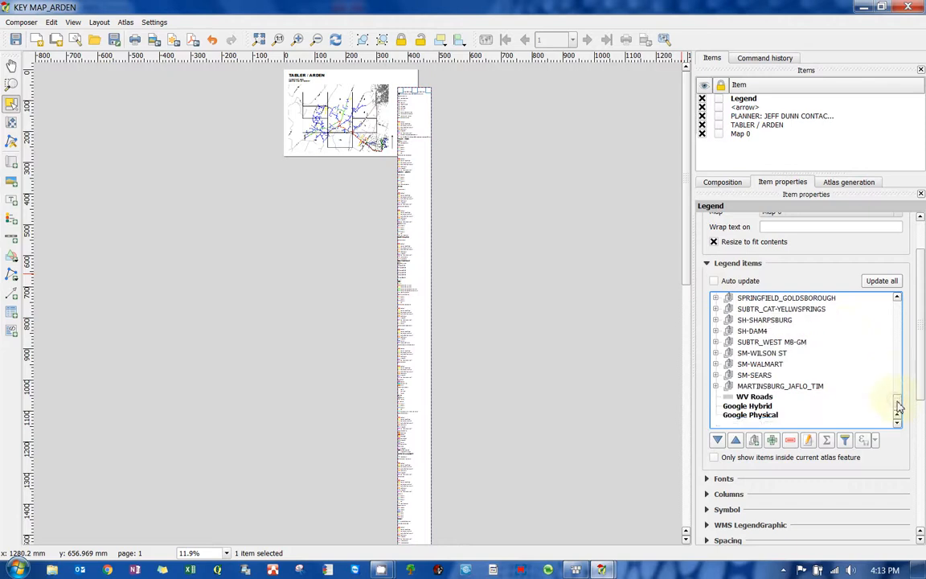
pyautogui.keyDown('shift'); pyautogui.click(768, 386); pyautogui.keyUp('shift')
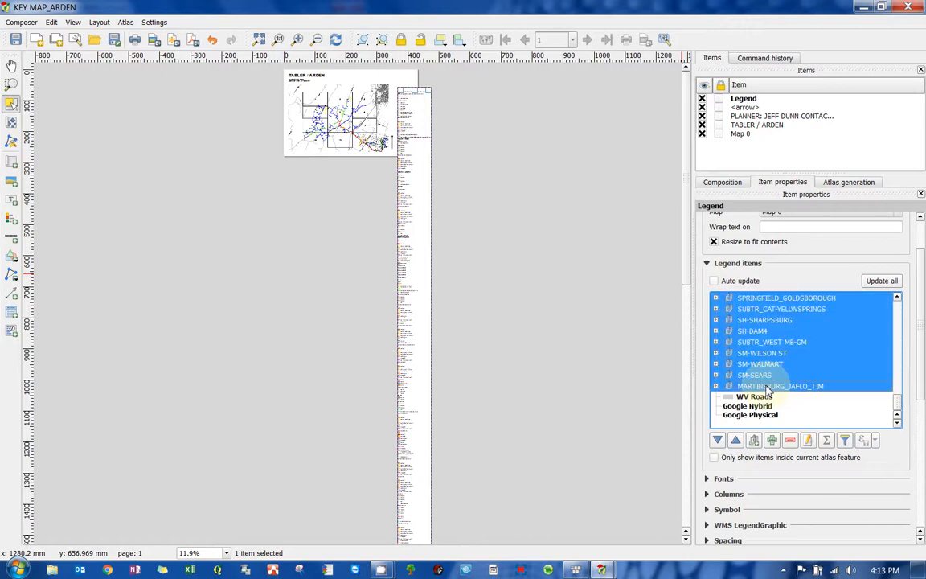
pyautogui.click(790, 443)
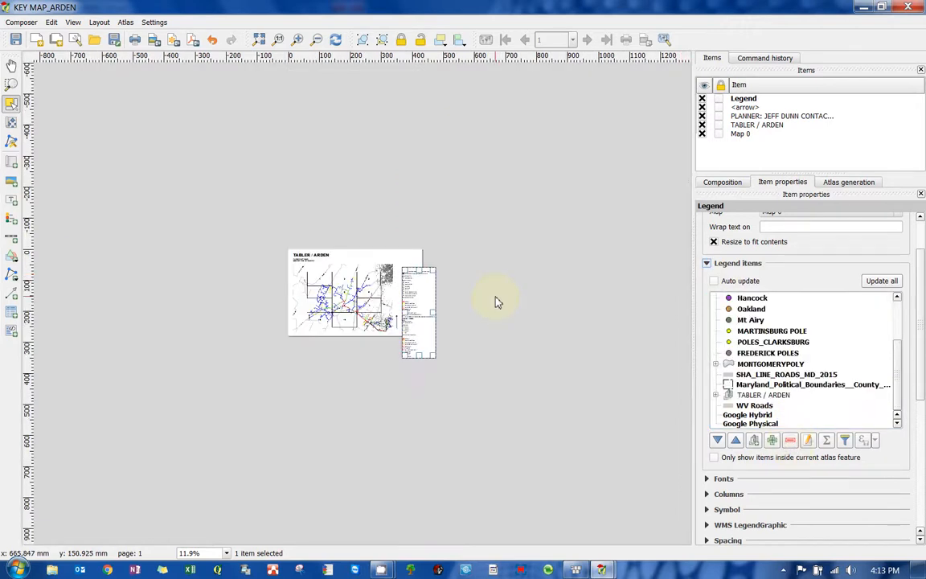
# - Select the legend entries from countyBoundaries_USCensus_2000_utm83 down to Mt Airy
pyautogui.scroll(4, 362, 290)
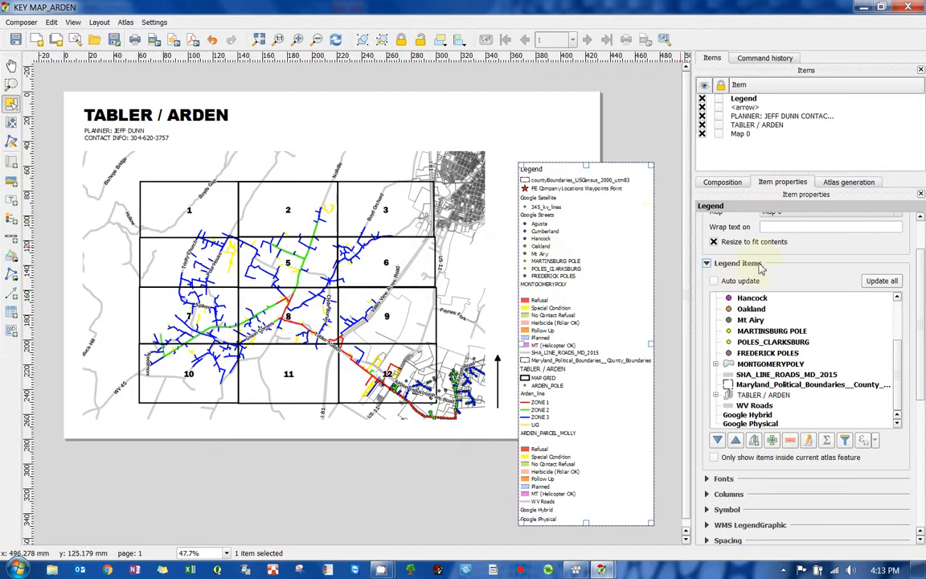
pyautogui.scroll(3, 800, 325)
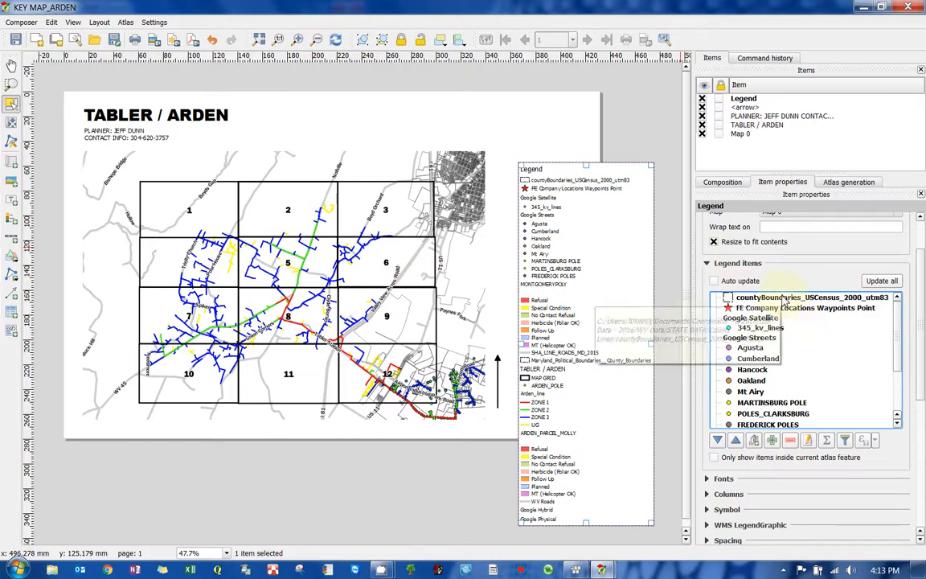
pyautogui.click(781, 299)
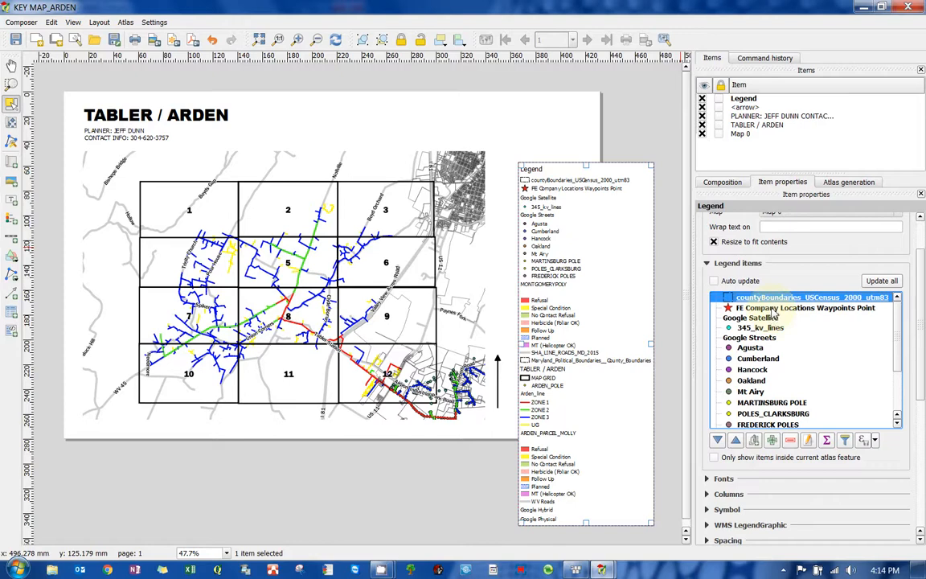
pyautogui.keyDown('shift'); pyautogui.click(774, 309); pyautogui.keyUp('shift')
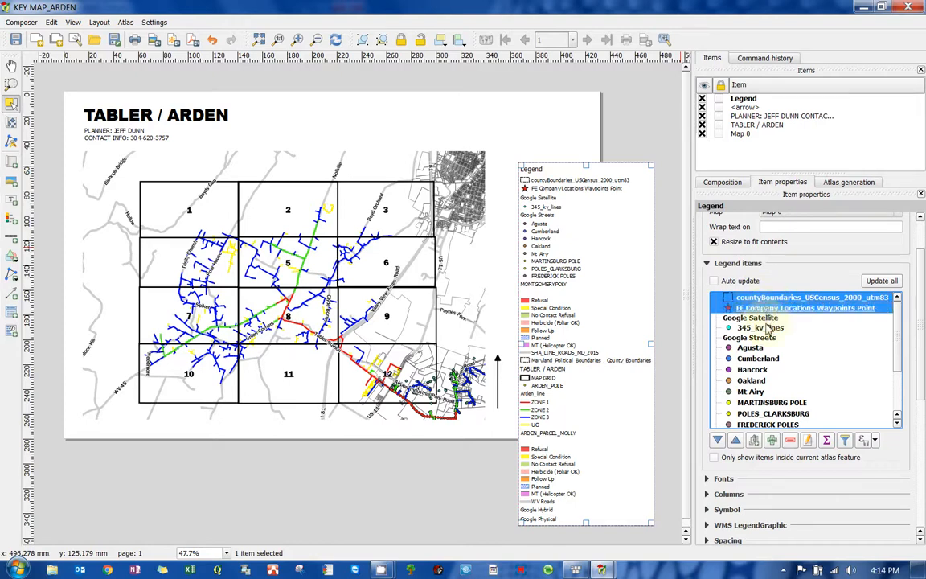
pyautogui.keyDown('shift'); pyautogui.click(767, 327); pyautogui.keyUp('shift')
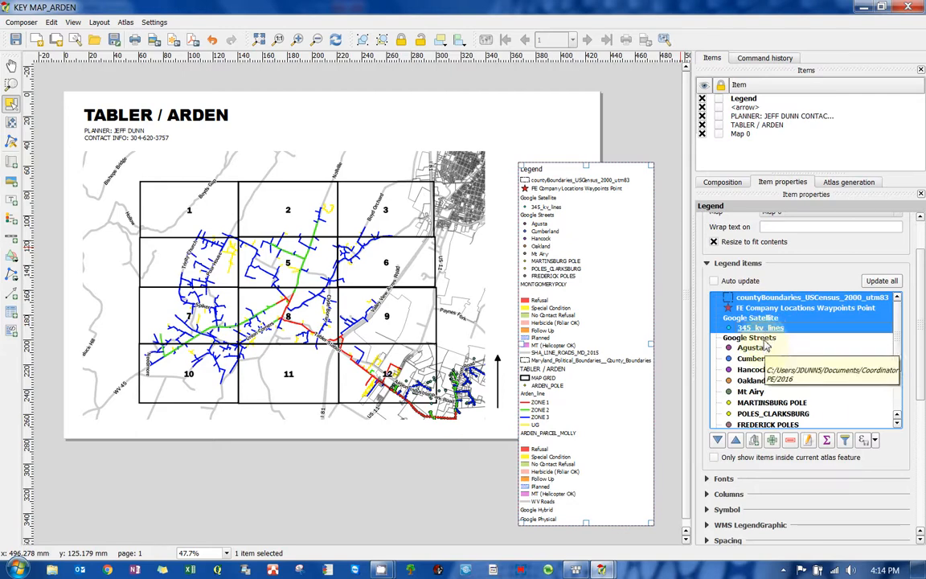
pyautogui.keyDown('shift'); pyautogui.click(764, 341); pyautogui.keyUp('shift')
pyautogui.keyDown('shift'); pyautogui.click(759, 347); pyautogui.keyUp('shift')
pyautogui.keyDown('shift'); pyautogui.click(758, 359); pyautogui.keyUp('shift')
pyautogui.keyDown('shift'); pyautogui.click(757, 369); pyautogui.keyUp('shift')
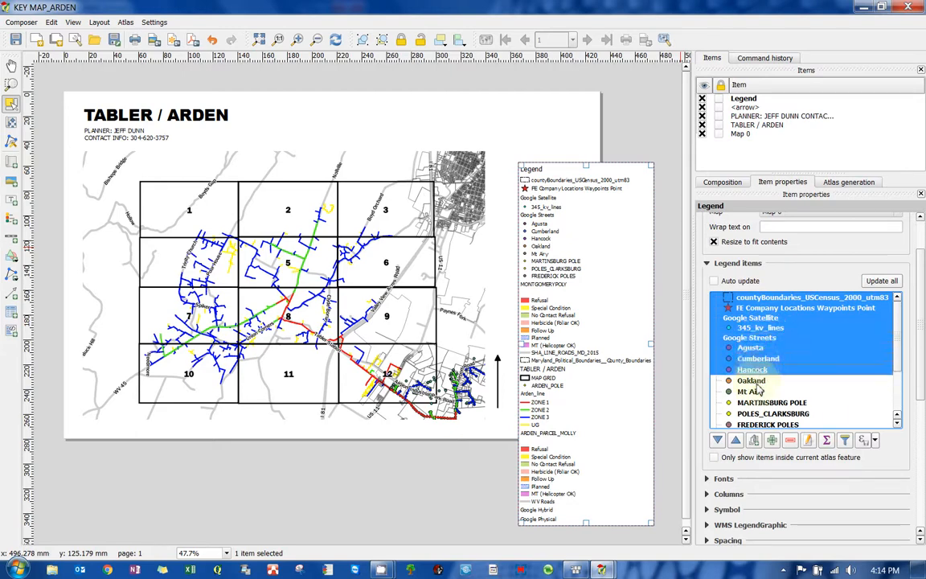
pyautogui.keyDown('shift'); pyautogui.click(755, 380); pyautogui.keyUp('shift')
pyautogui.keyDown('shift'); pyautogui.click(759, 391); pyautogui.keyUp('shift')
pyautogui.moveTo(895, 306); pyautogui.dragTo(898, 358)
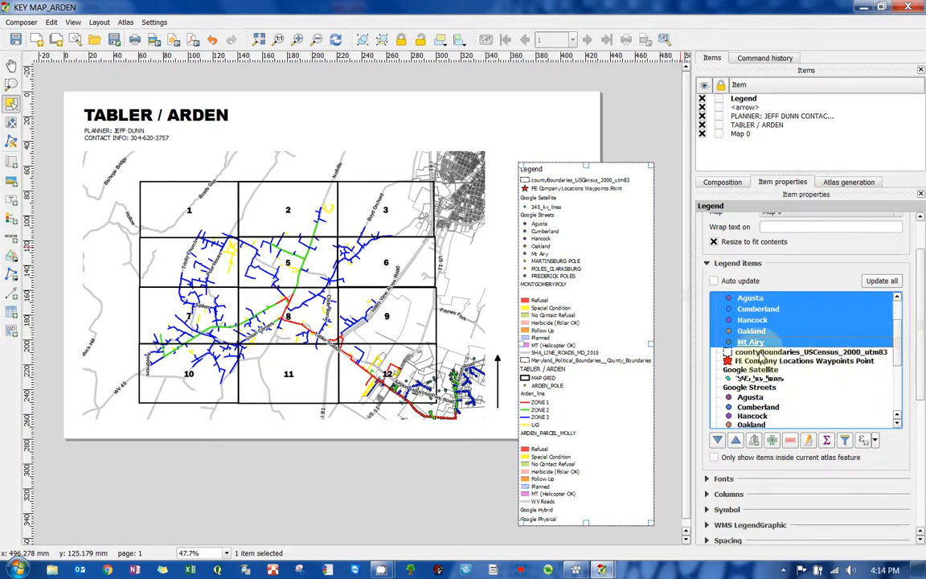
pyautogui.keyDown('shift'); pyautogui.click(760, 360); pyautogui.keyUp('shift')
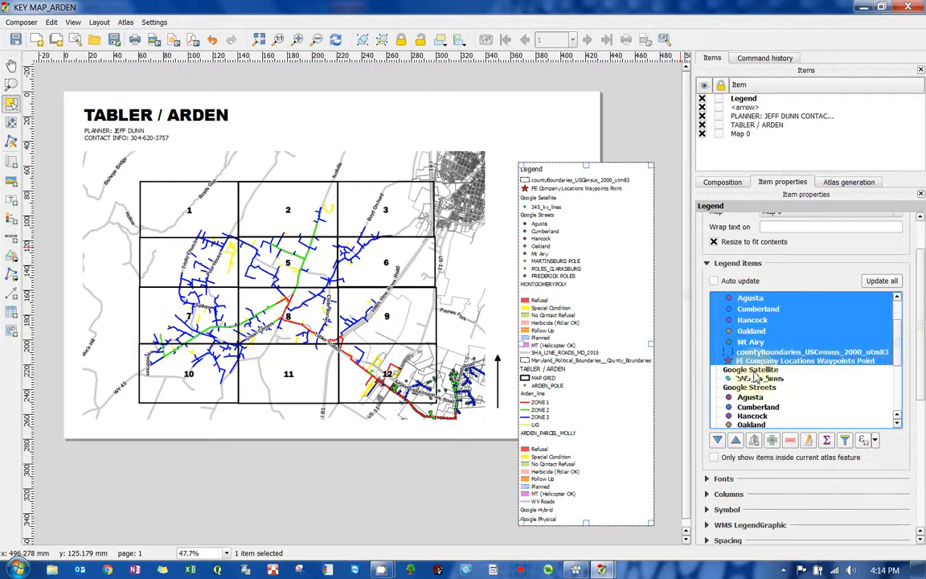
pyautogui.keyDown('shift'); pyautogui.click(756, 378); pyautogui.keyUp('shift')
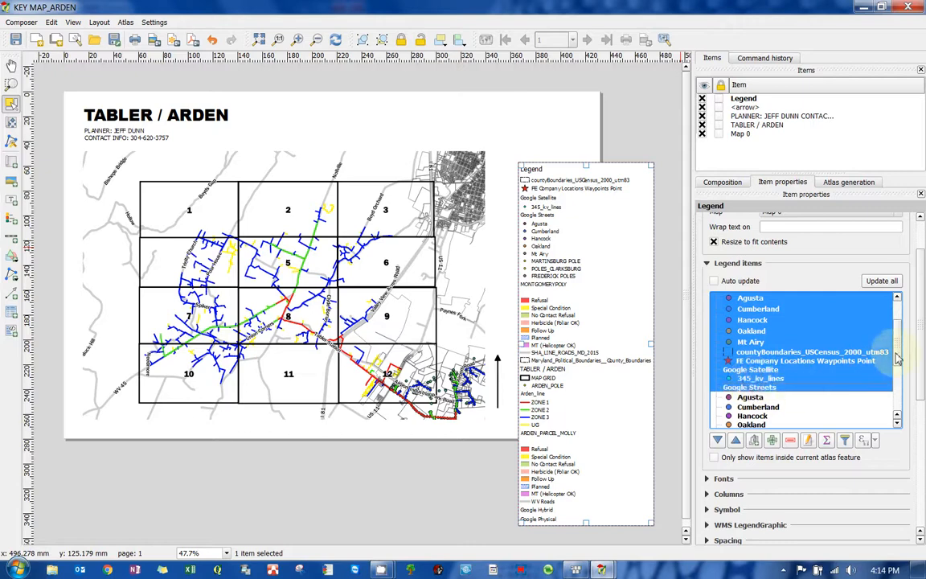
pyautogui.moveTo(901, 357); pyautogui.dragTo(898, 376)
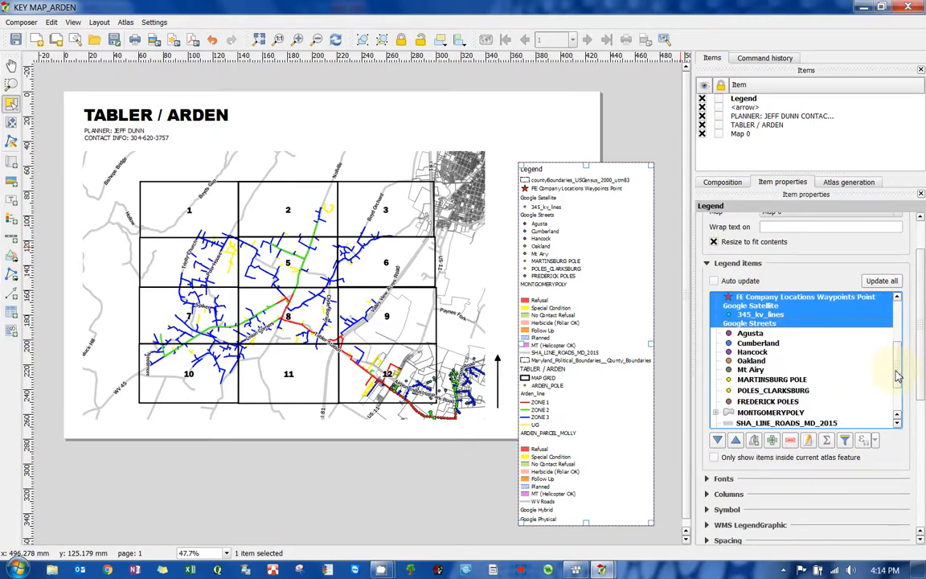
pyautogui.keyDown('shift'); pyautogui.click(751, 342); pyautogui.keyUp('shift')
pyautogui.keyDown('shift'); pyautogui.click(752, 361); pyautogui.keyUp('shift')
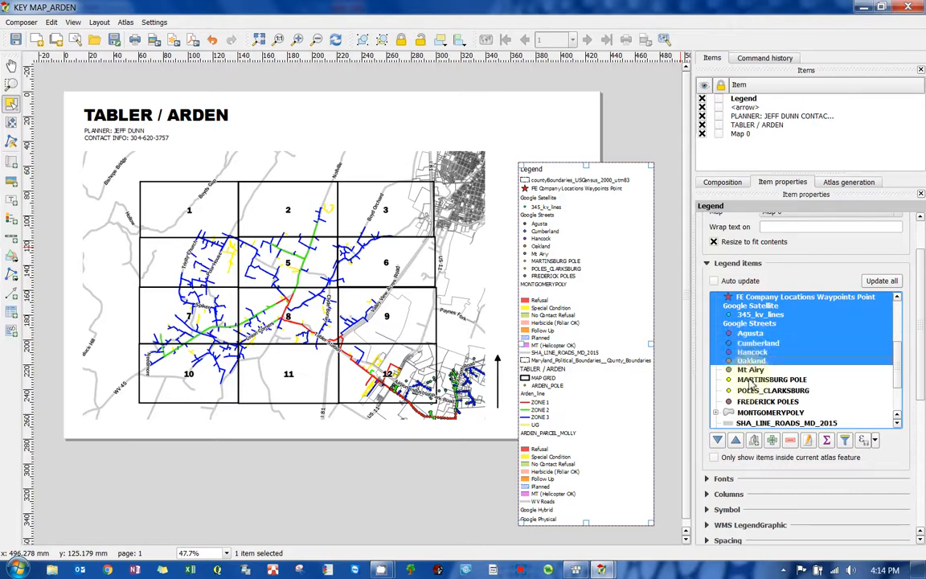
pyautogui.keyDown('shift'); pyautogui.click(751, 377); pyautogui.keyUp('shift')
pyautogui.keyDown('shift'); pyautogui.click(751, 390); pyautogui.keyUp('shift')
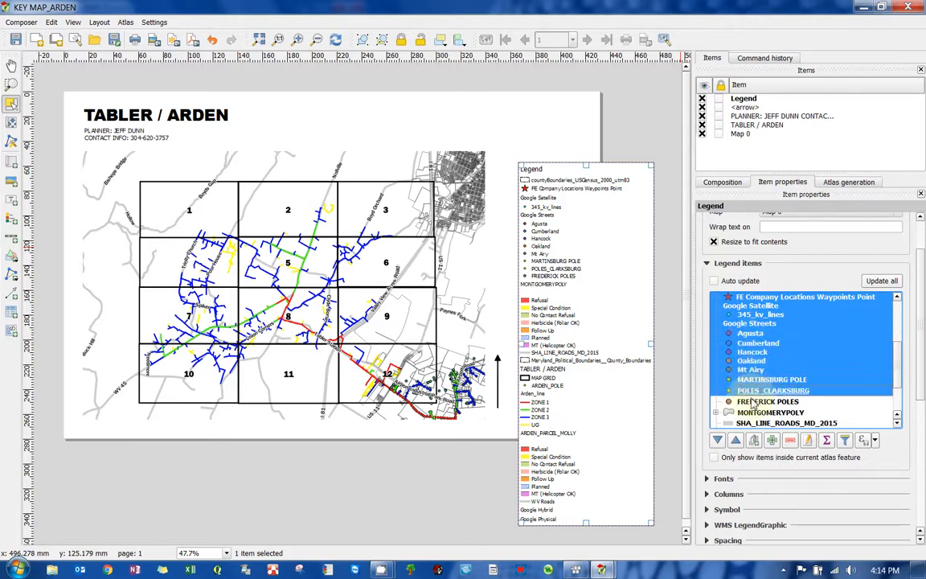
pyautogui.keyDown('shift'); pyautogui.click(752, 401); pyautogui.keyUp('shift')
pyautogui.keyDown('shift'); pyautogui.click(751, 412); pyautogui.keyUp('shift')
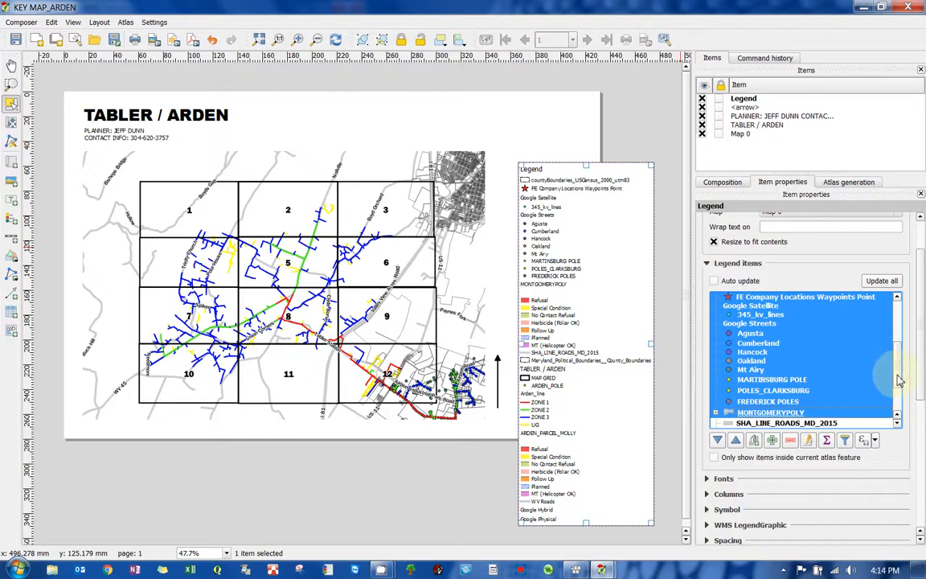
pyautogui.scroll(-2, 898, 402)
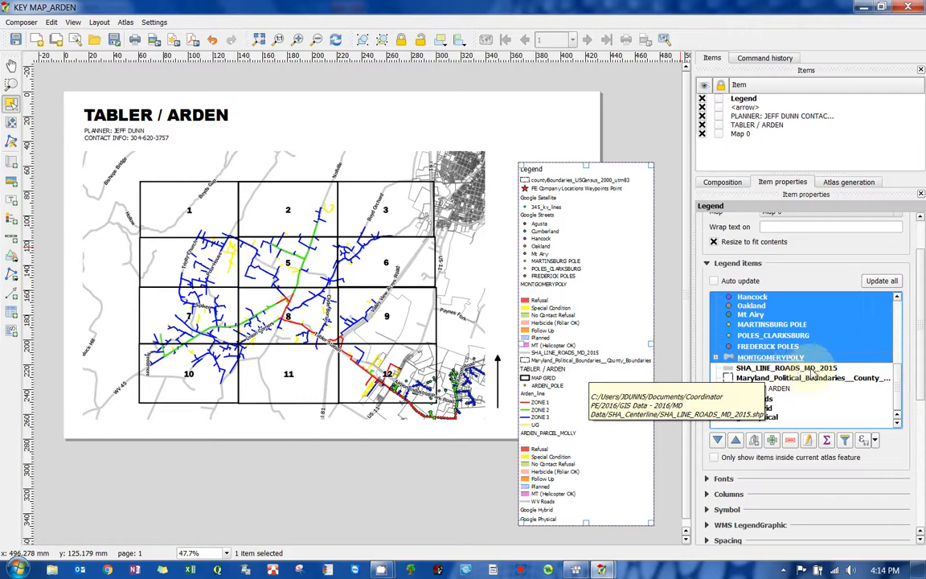
pyautogui.keyDown('shift'); pyautogui.click(812, 368); pyautogui.keyUp('shift')
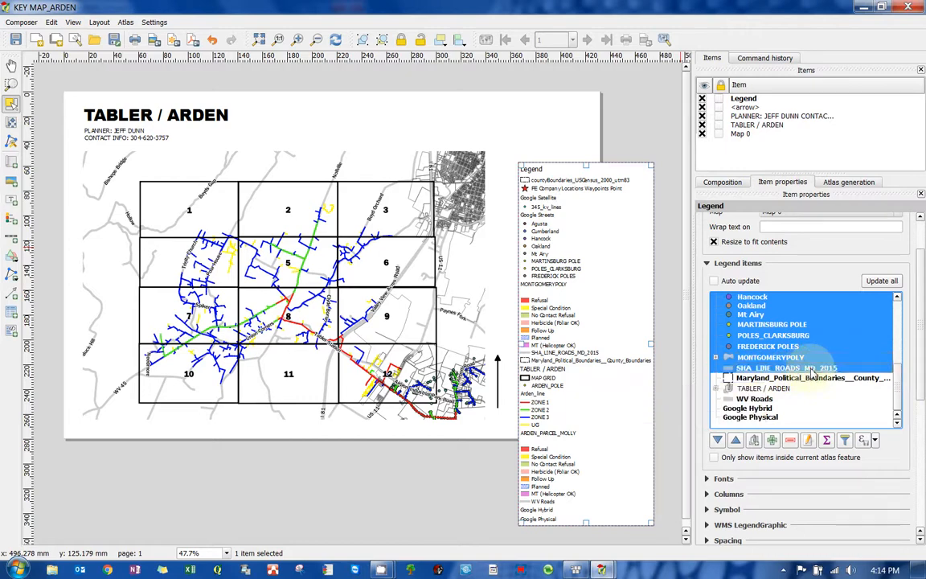
pyautogui.keyDown('shift'); pyautogui.click(770, 380); pyautogui.keyUp('shift')
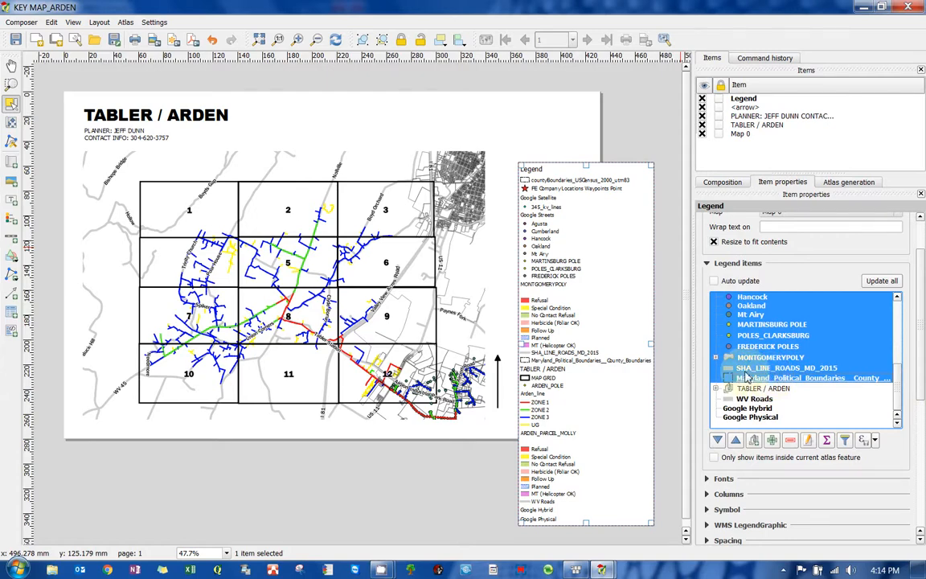
pyautogui.keyDown('shift'); pyautogui.click(743, 409); pyautogui.keyUp('shift')
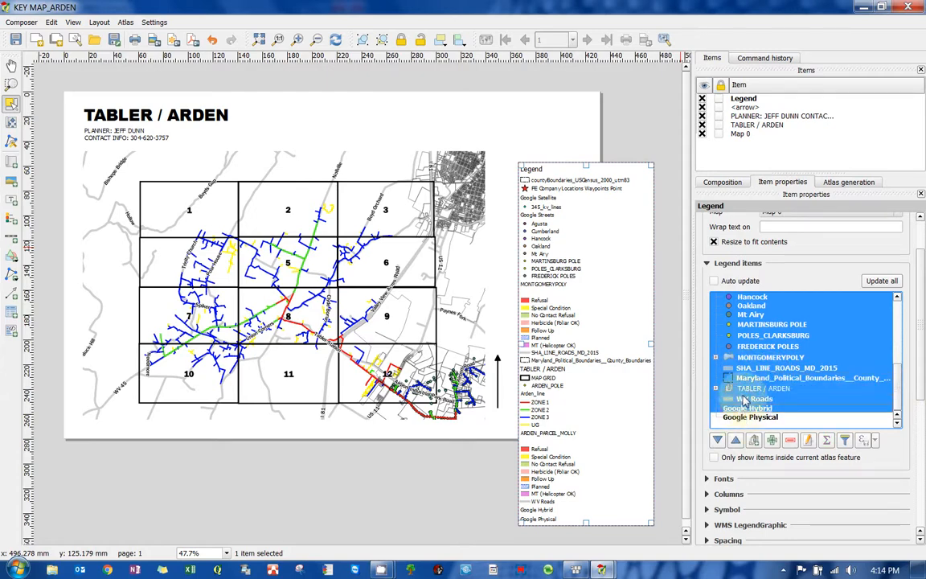
pyautogui.keyDown('shift'); pyautogui.click(747, 391); pyautogui.keyUp('shift')
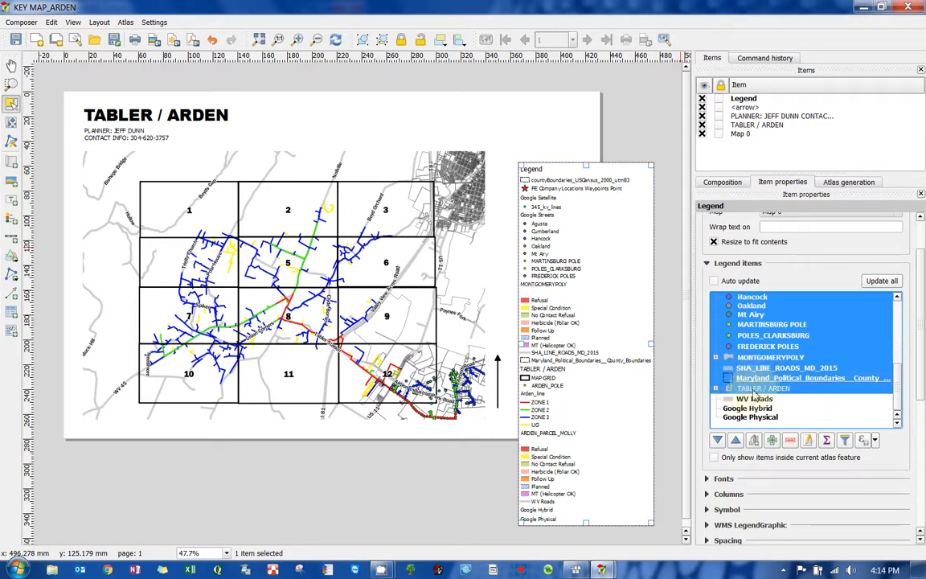
pyautogui.click(747, 407)
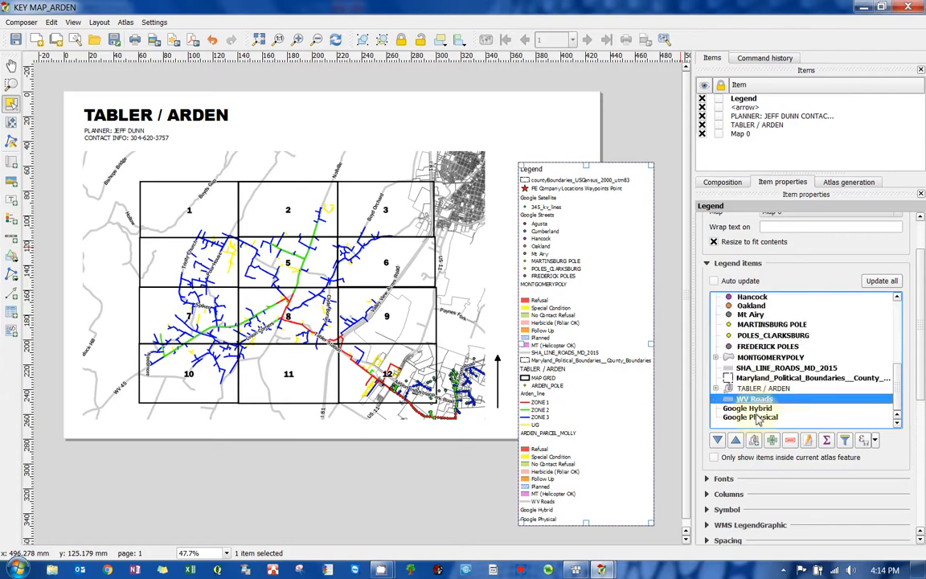
# - Remove the Google Physical and Google Hybrid entries from the legend
pyautogui.click(755, 416)
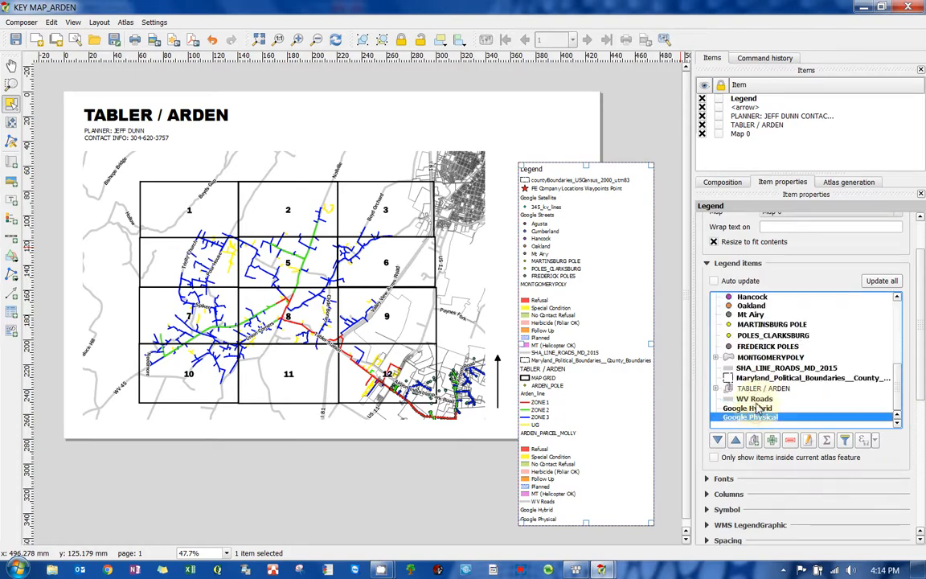
pyautogui.keyDown('shift'); pyautogui.click(758, 408); pyautogui.keyUp('shift')
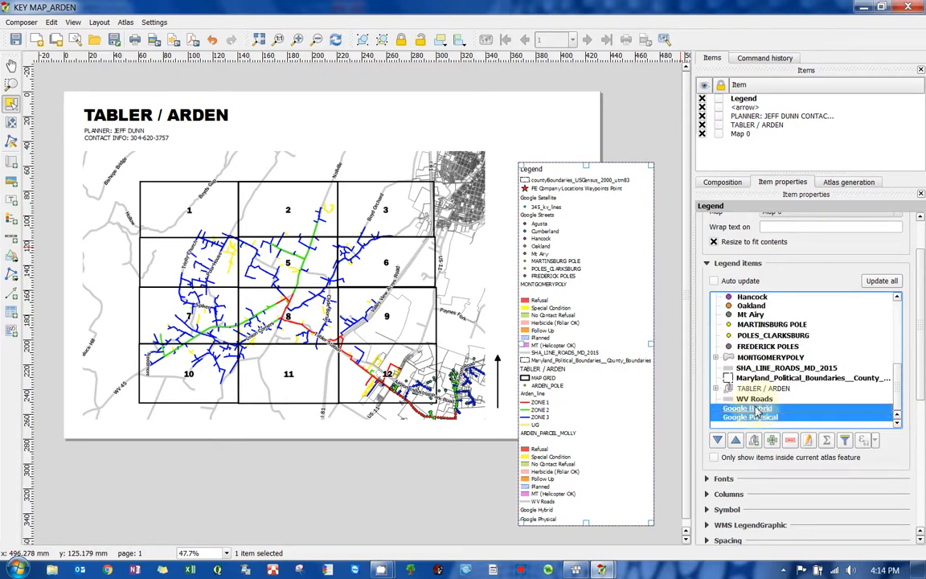
pyautogui.click(790, 439)
# - Remove the legend entries from countyBoundaries_USCensus_2000_utm83 down to Maryland_Political_Boundaries__County_Boundaries
pyautogui.scroll(8, 742, 326)
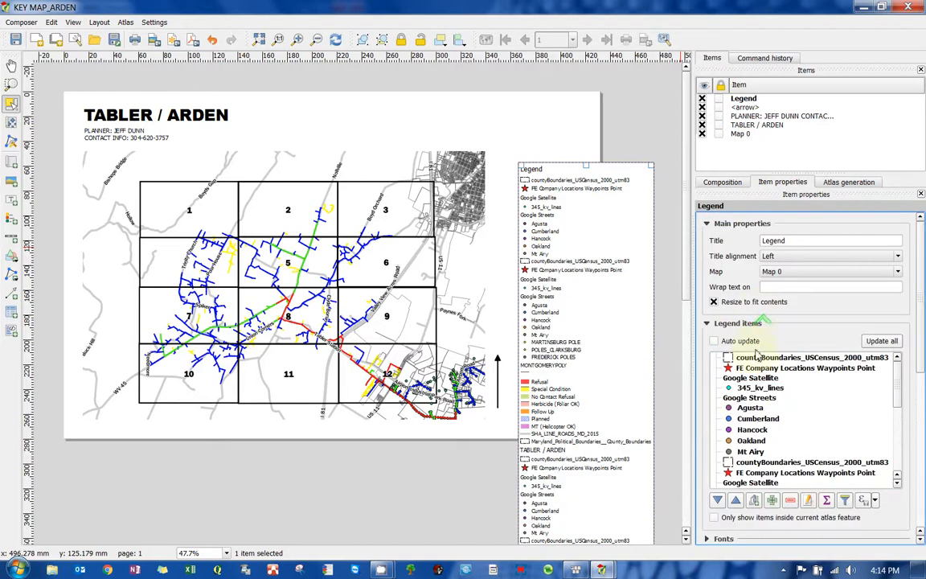
pyautogui.click(758, 358)
pyautogui.scroll(-5, 884, 401)
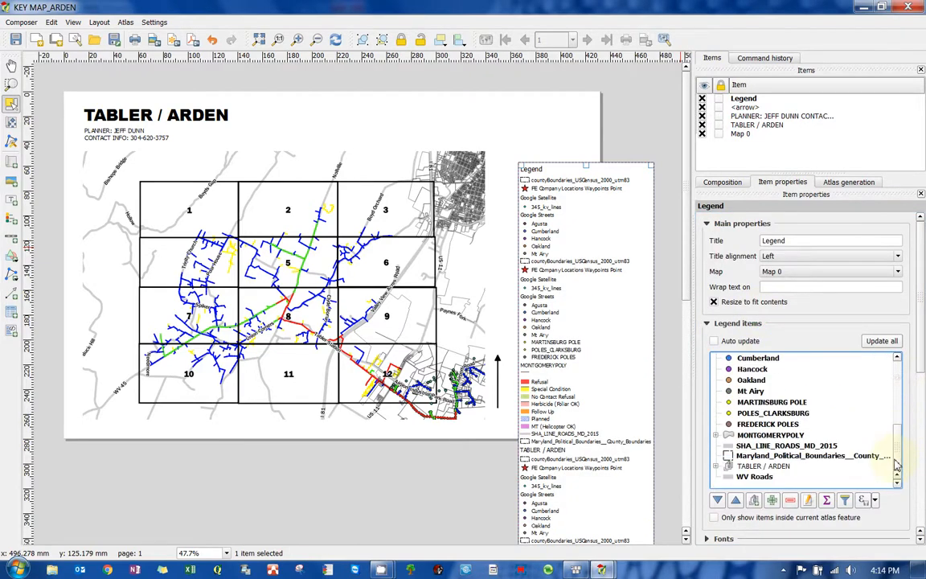
pyautogui.keyDown('shift'); pyautogui.click(767, 455); pyautogui.keyUp('shift')
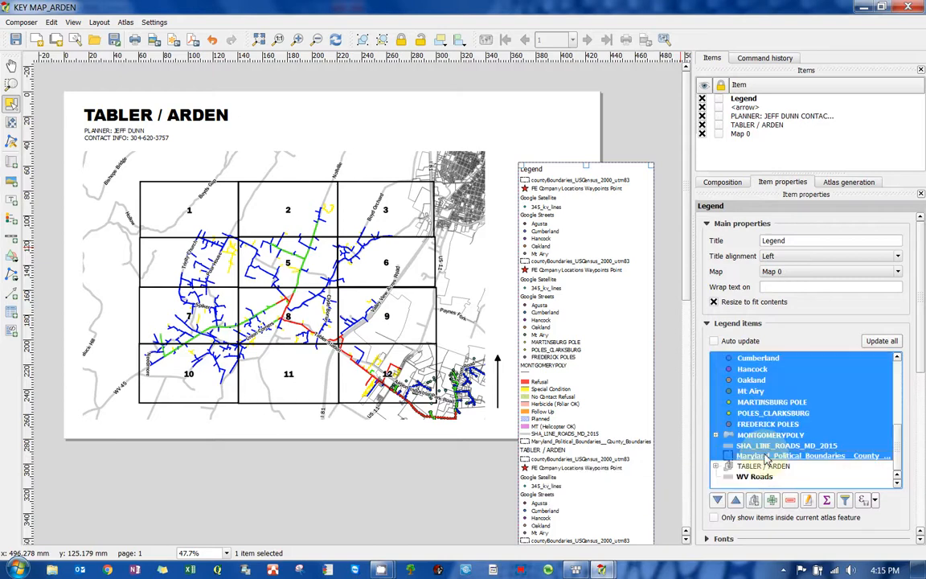
pyautogui.click(790, 500)
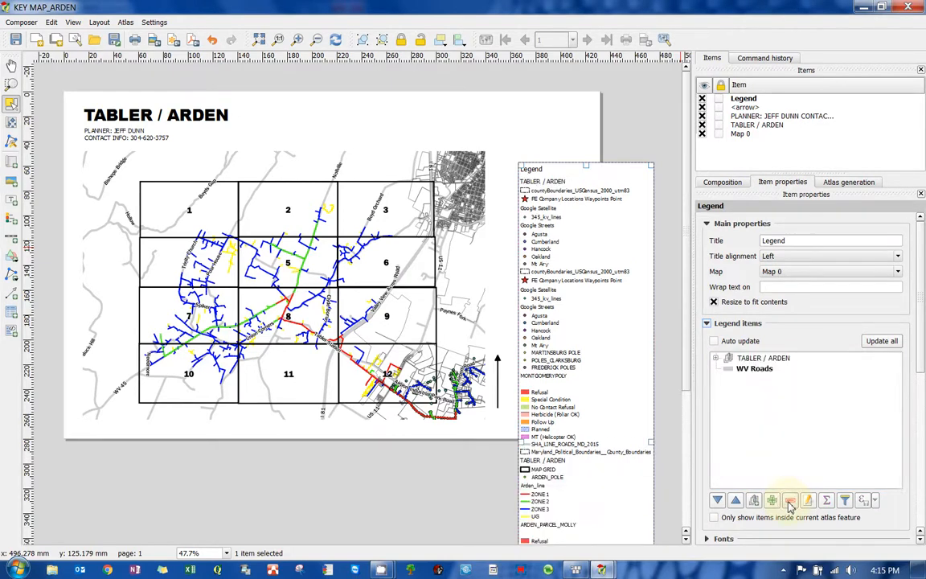
# - Inside the TABLER / ARDEN group, remove the entries from countyBoundaries_USCensus_2000_utm83 down to the second Google Streets
pyautogui.click(716, 359)
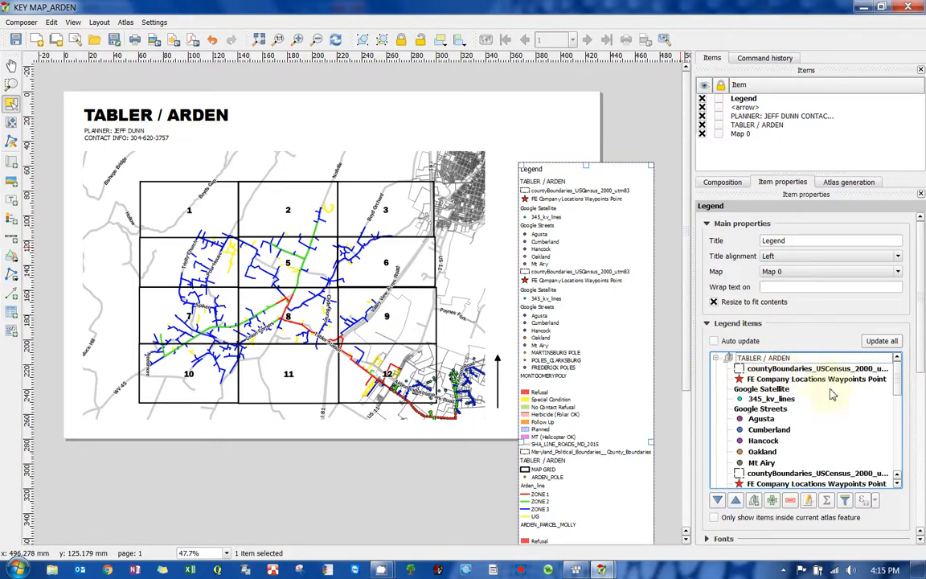
pyautogui.scroll(-1, 759, 385)
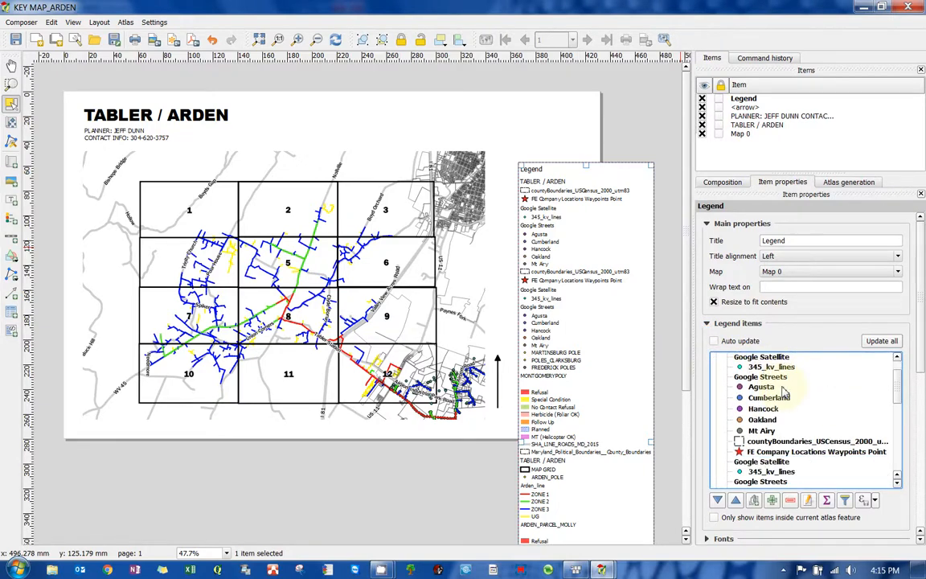
pyautogui.keyDown('shift'); pyautogui.click(765, 482); pyautogui.keyUp('shift')
pyautogui.click(790, 501)
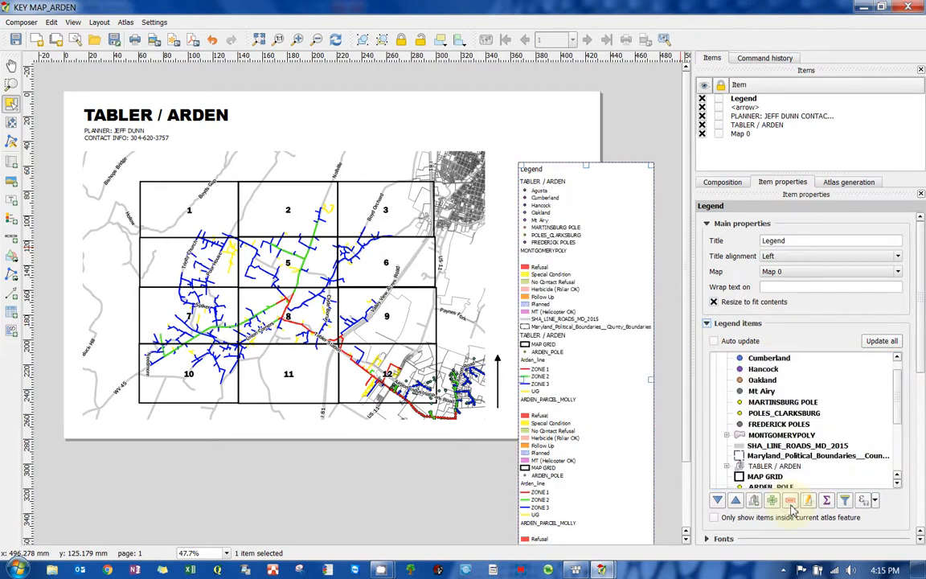
# - Remove the TABLER / ARDEN group's entries from Agusta down to SHA_LINE_ROADS_MD_2015
pyautogui.scroll(1, 771, 402)
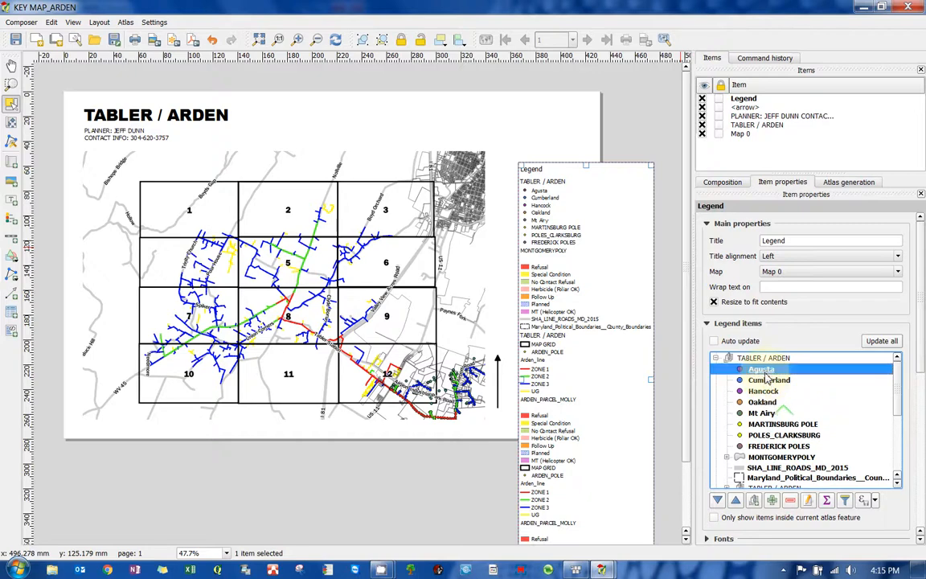
pyautogui.scroll(-2, 774, 399)
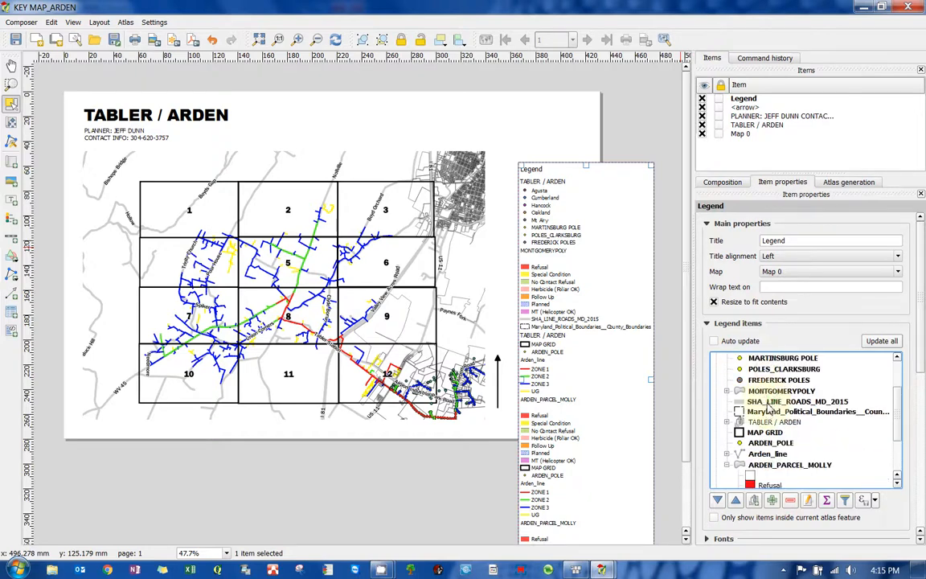
pyautogui.keyDown('shift'); pyautogui.click(769, 402); pyautogui.keyUp('shift')
pyautogui.click(790, 499)
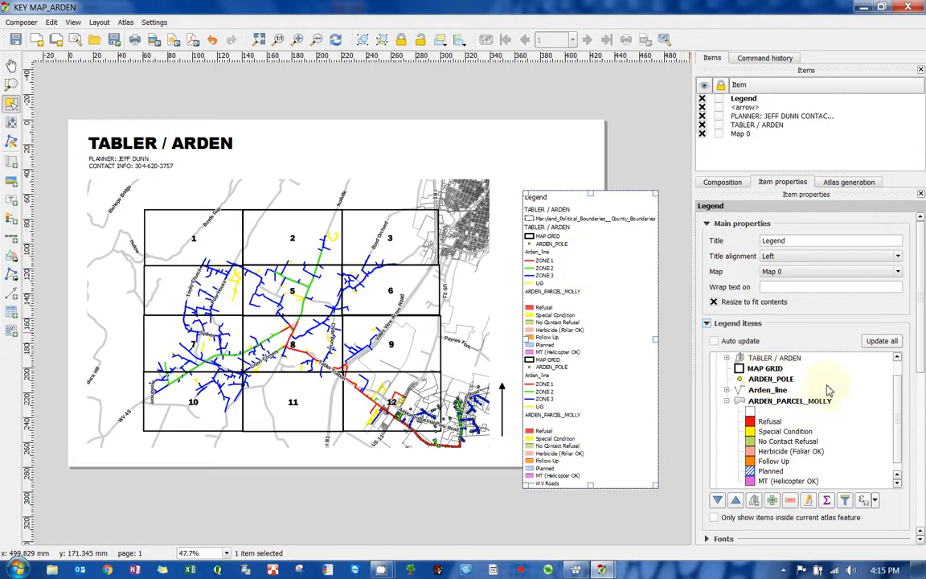
# - Remove the Maryland_Political_Boundaries__County_Boundaries entry from the TABLER / ARDEN group
pyautogui.scroll(2, 898, 406)
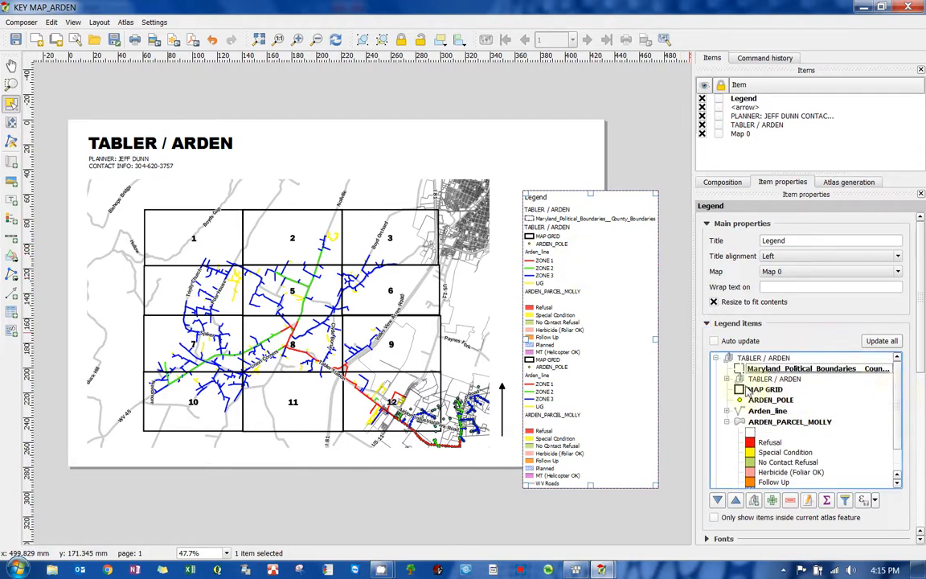
pyautogui.click(766, 390)
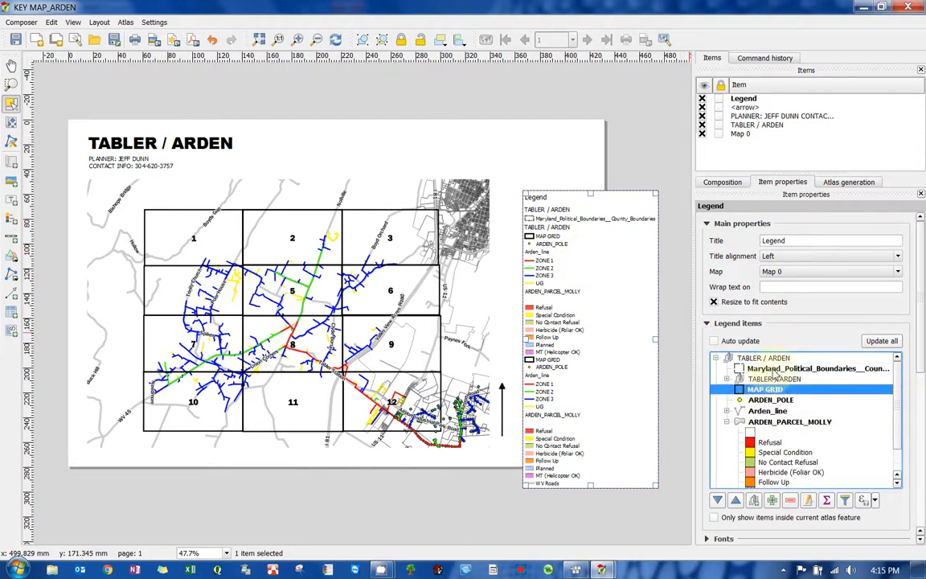
pyautogui.click(773, 369)
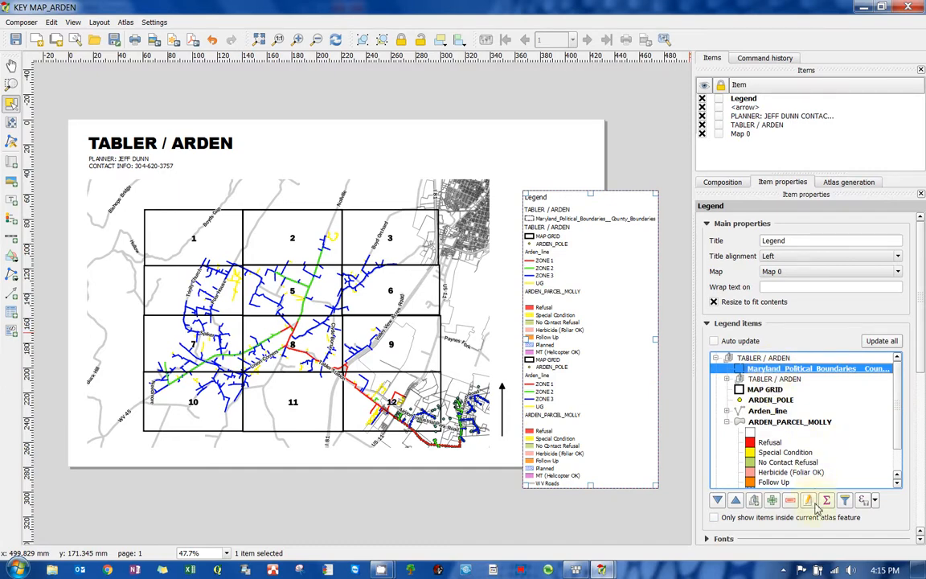
pyautogui.click(790, 500)
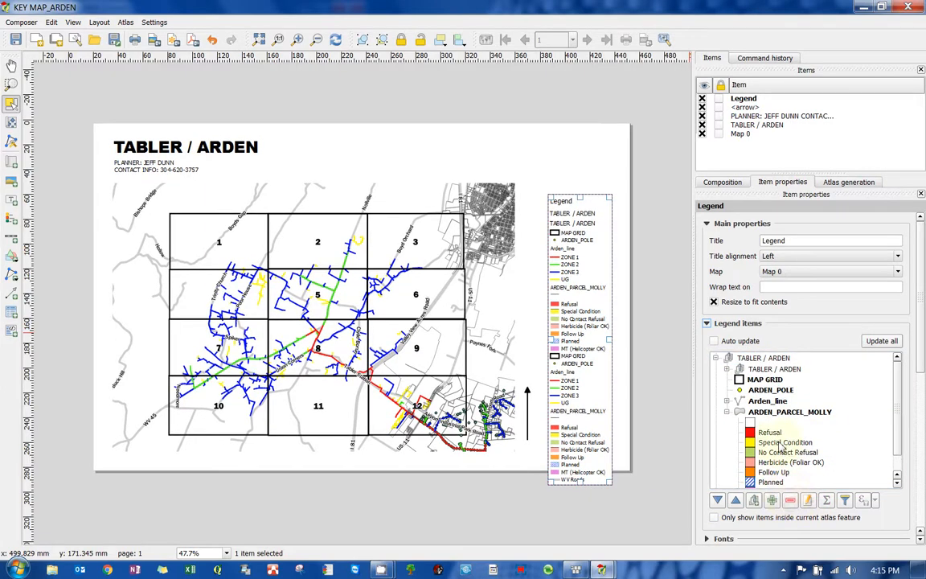
# - Remove the MAP GRID entry from the legend
pyautogui.click(726, 400)
pyautogui.click(764, 380)
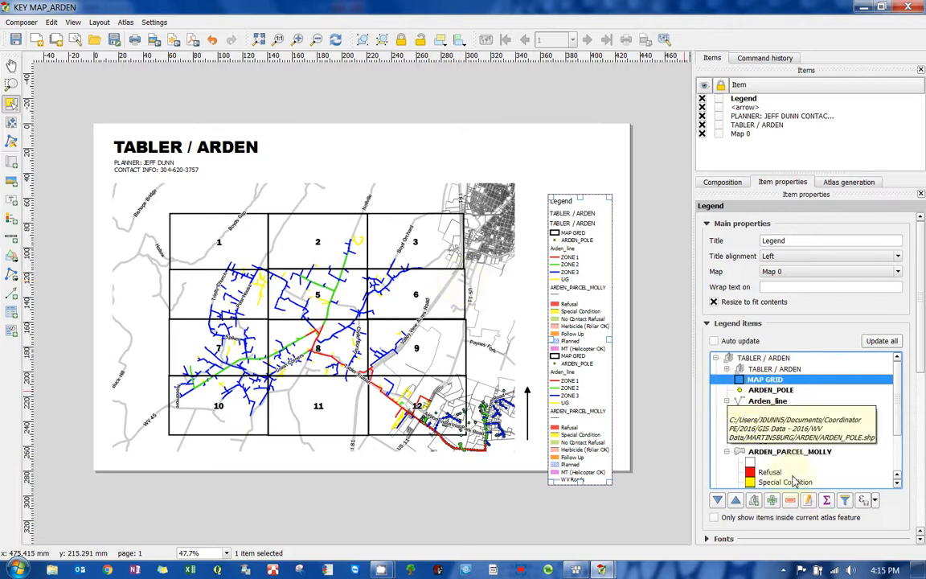
pyautogui.click(790, 504)
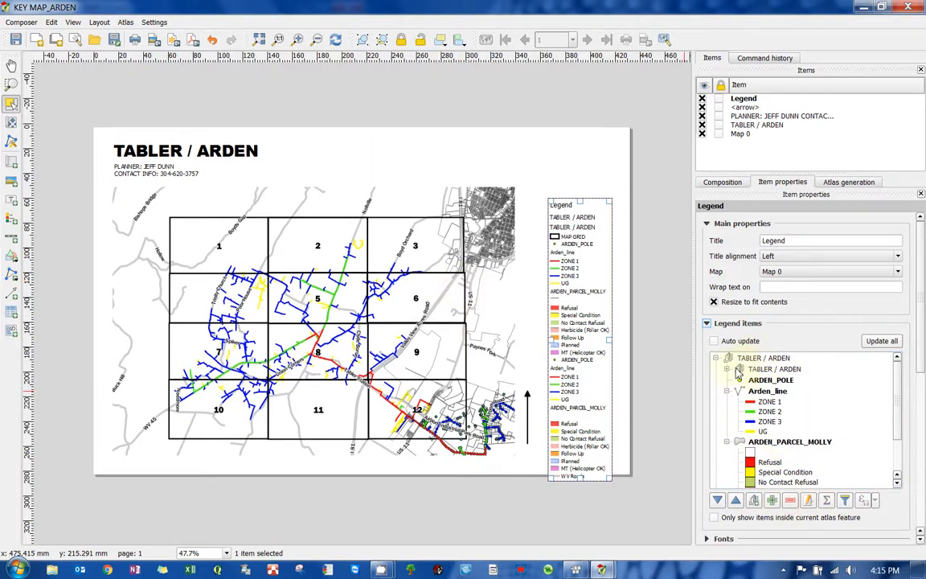
# - Move the nested TABLER / ARDEN subgroup out of the legend's item tree
pyautogui.click(727, 370)
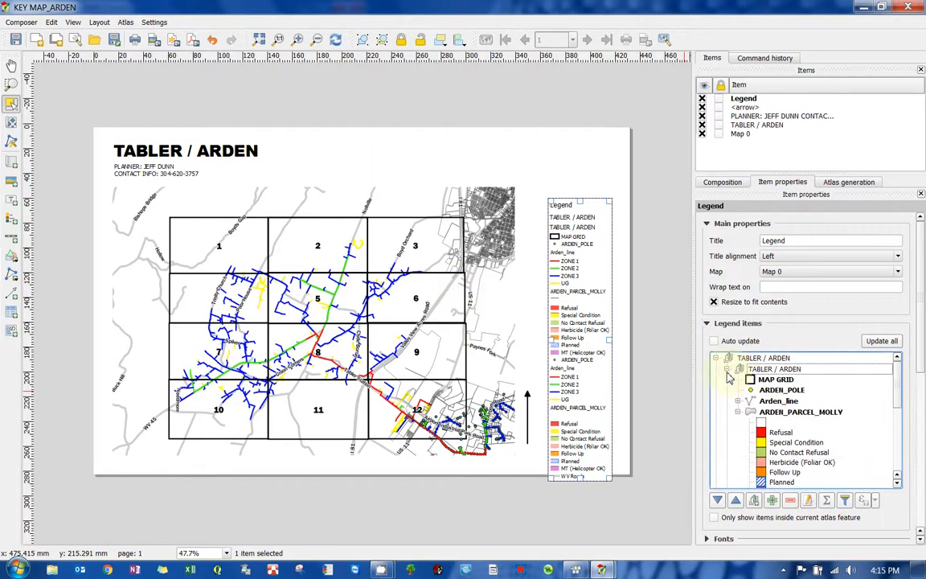
pyautogui.click(726, 370)
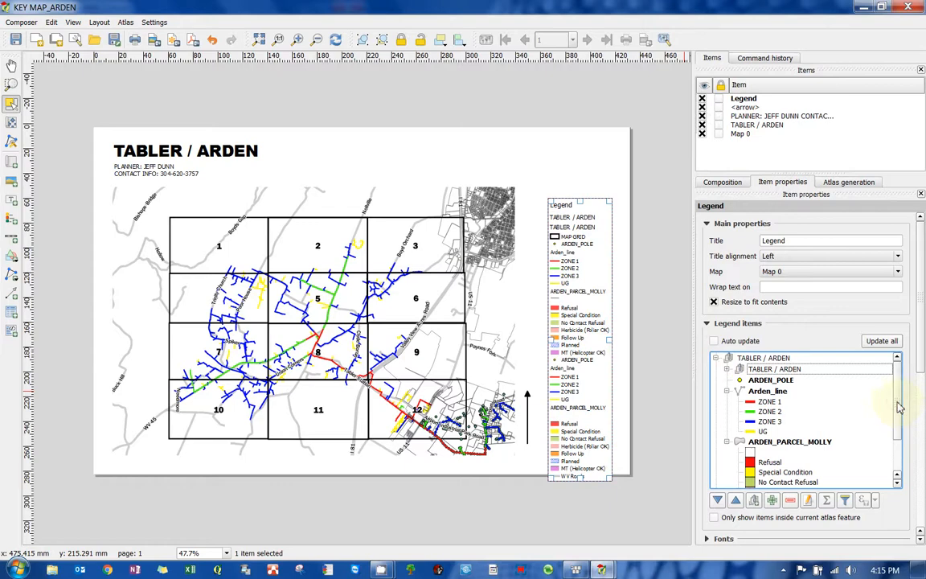
pyautogui.moveTo(898, 408); pyautogui.dragTo(904, 477)
pyautogui.scroll(2, 776, 459)
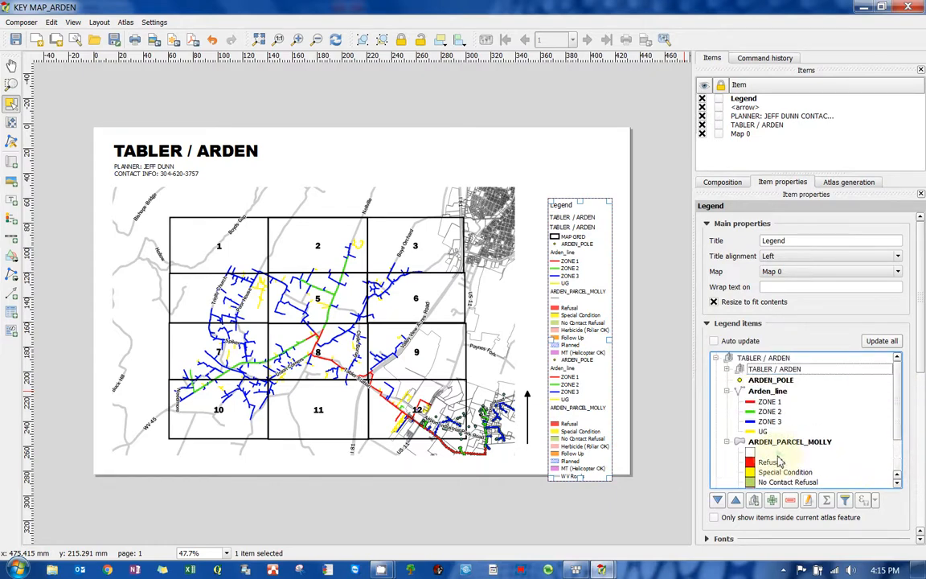
pyautogui.moveTo(769, 370); pyautogui.dragTo(711, 458)
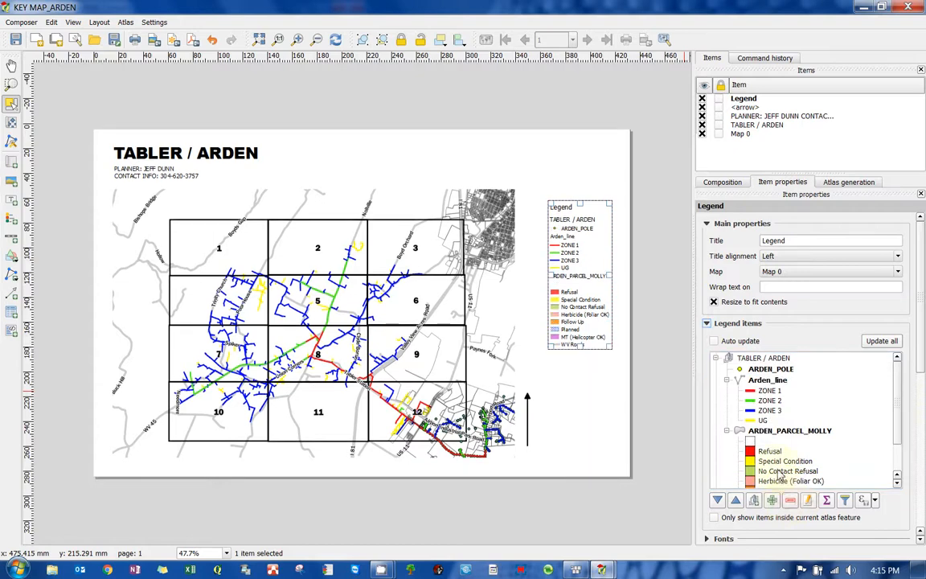
# - Browse the legend item tree to review the remaining layer entries and their classes
pyautogui.click(896, 402)
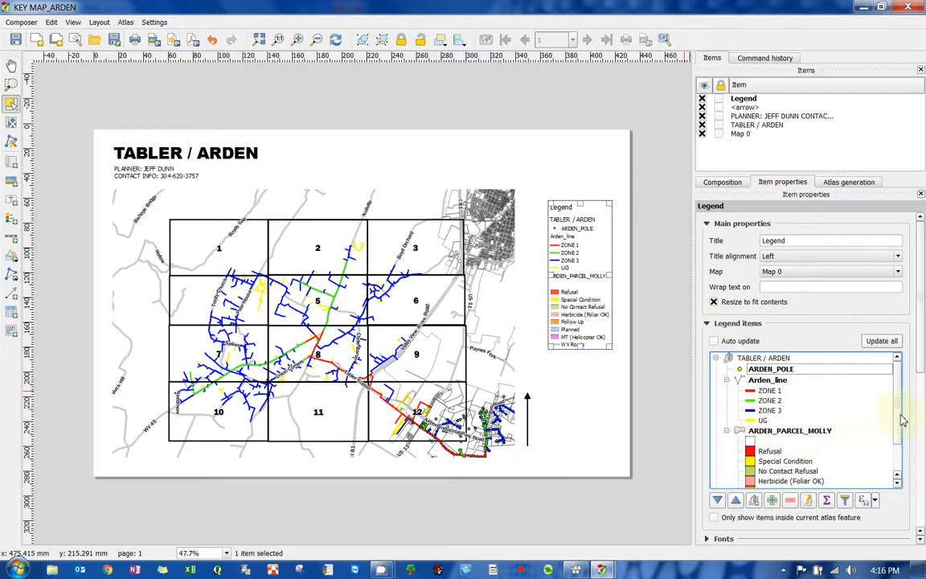
pyautogui.scroll(-1, 900, 426)
pyautogui.scroll(1, 897, 361)
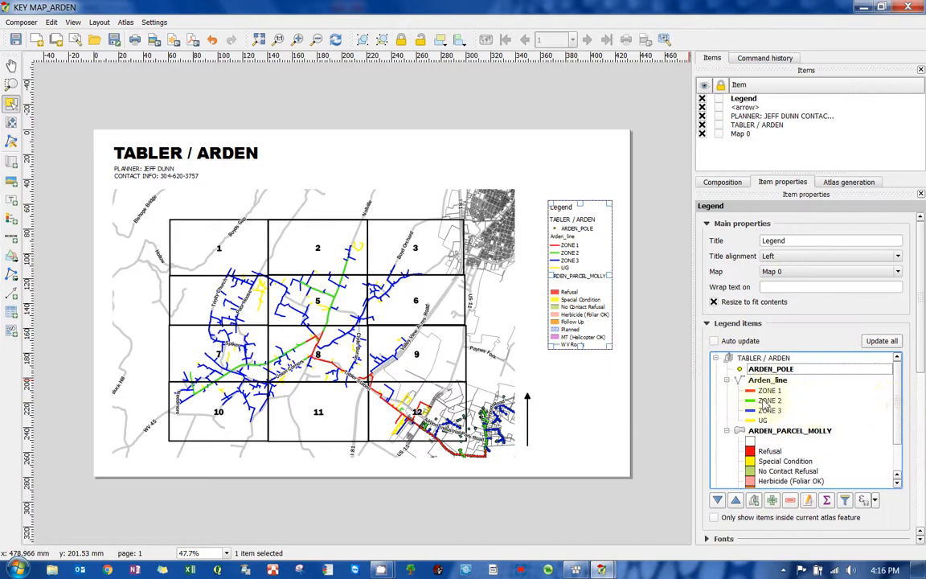
pyautogui.click(784, 438)
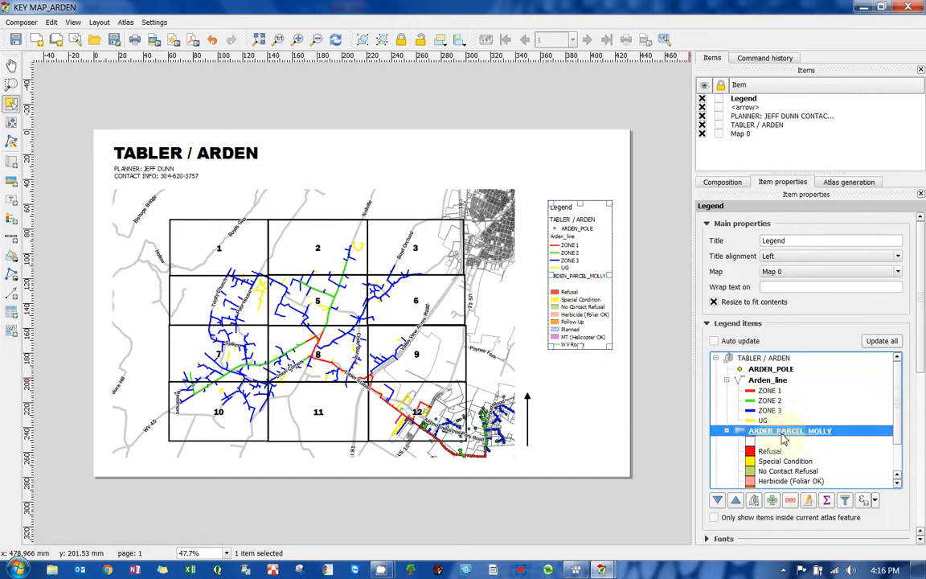
pyautogui.doubleClick(770, 379)
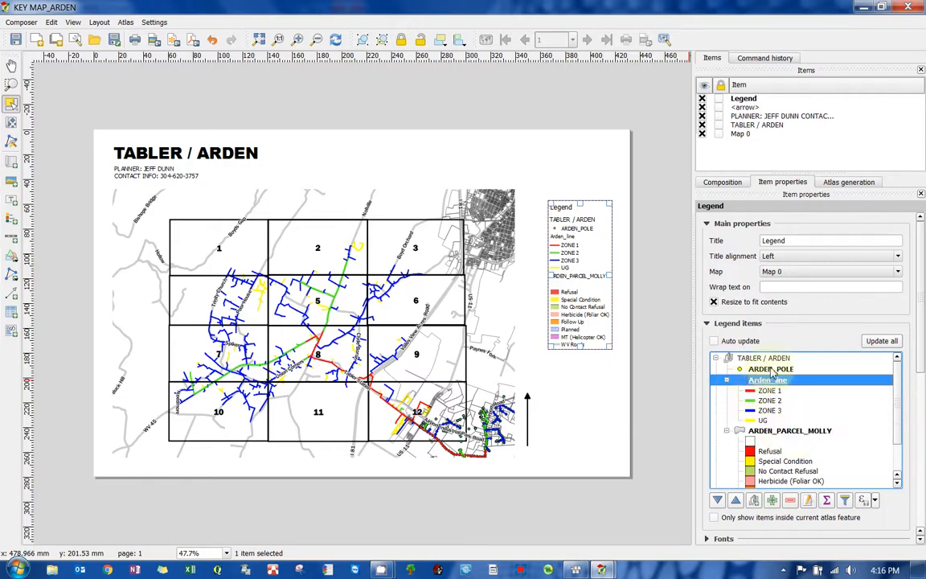
pyautogui.click(772, 370)
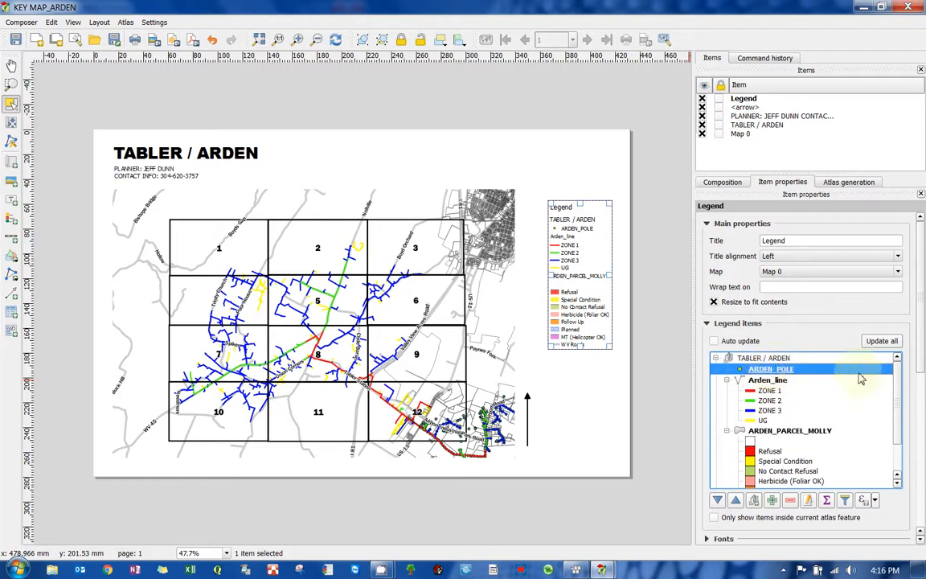
pyautogui.moveTo(898, 409); pyautogui.dragTo(900, 466)
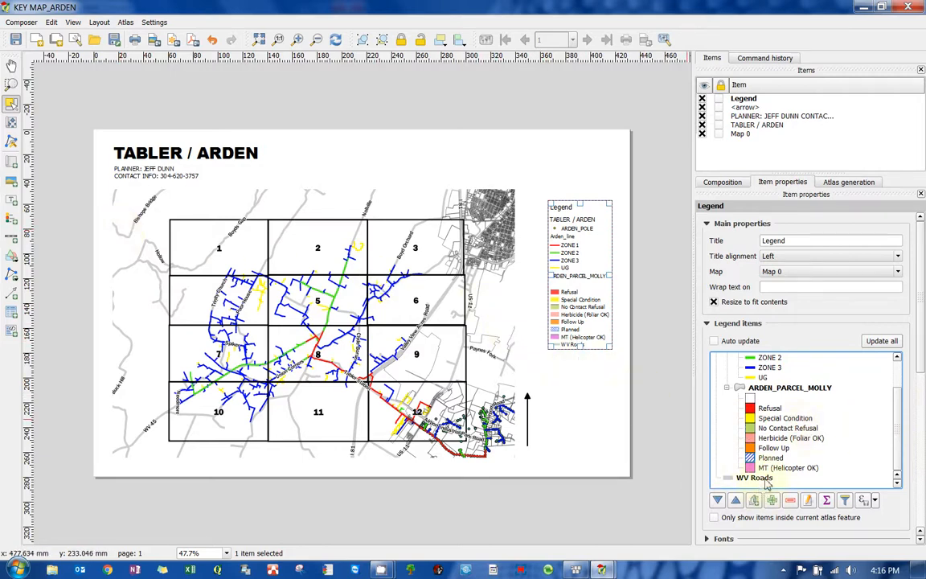
pyautogui.scroll(5, 894, 438)
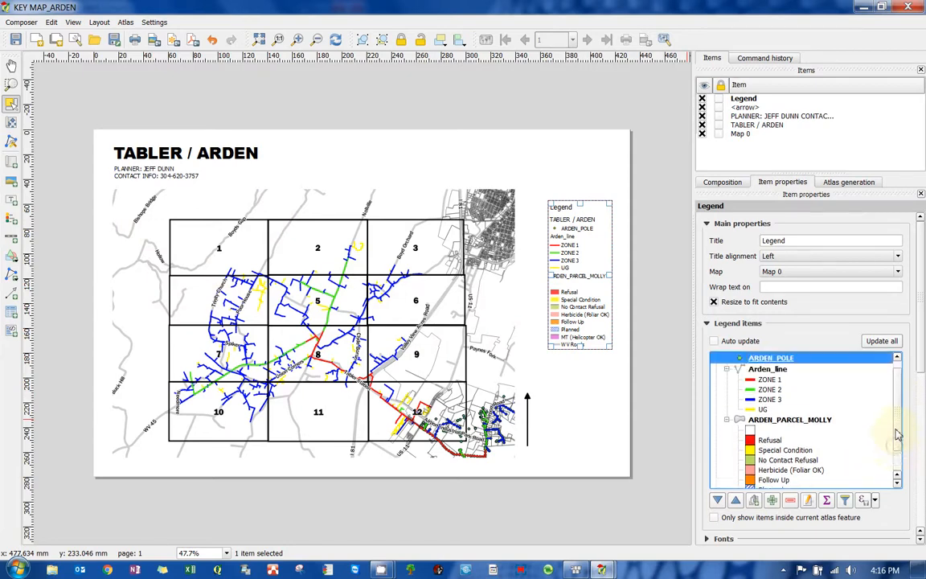
pyautogui.click(767, 359)
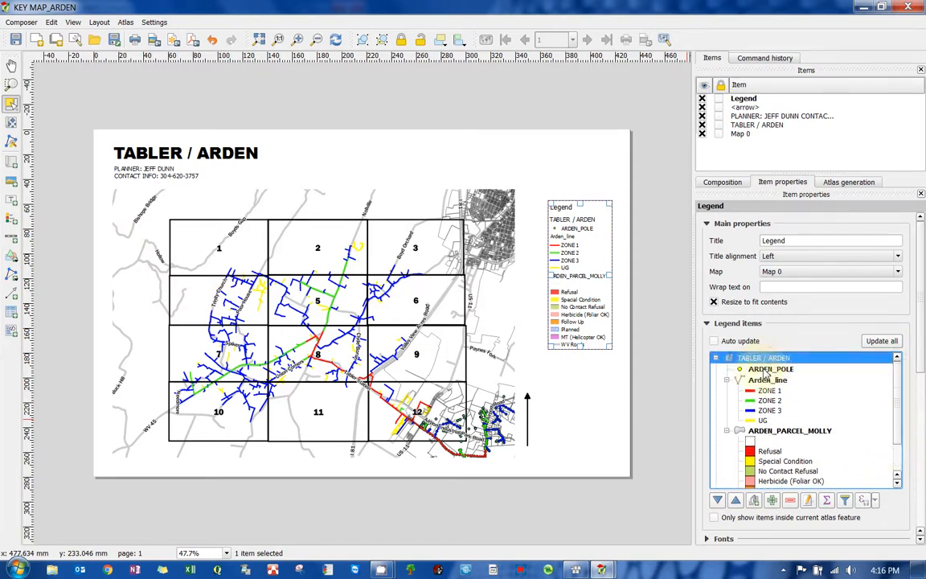
pyautogui.click(760, 370)
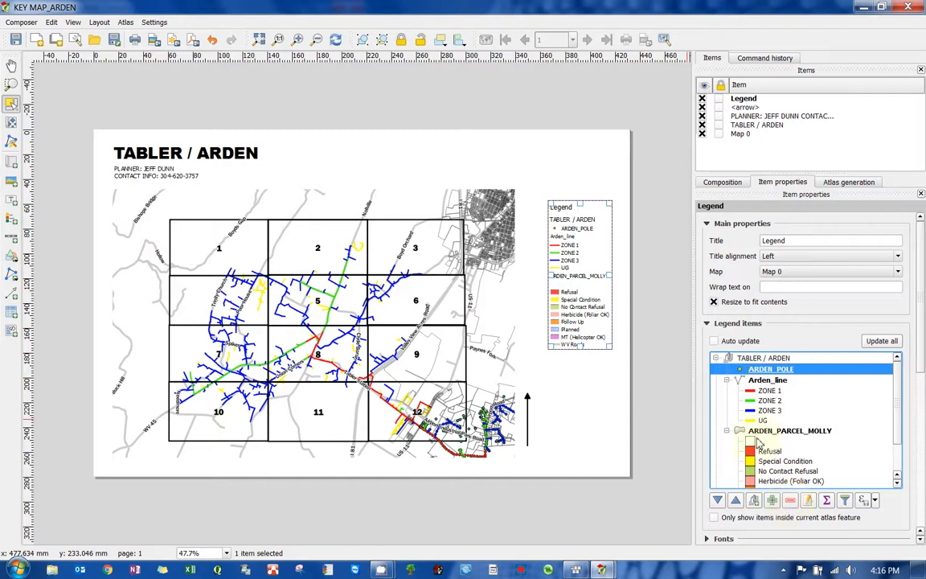
# - Rename the ARDEN_PARCEL_MOLLY legend entry to STATUS
pyautogui.click(800, 432)
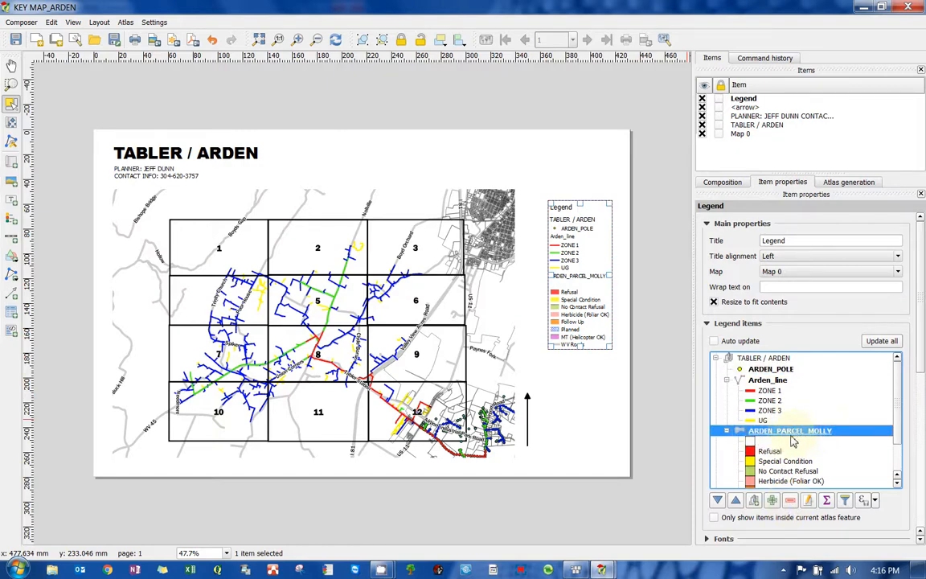
pyautogui.click(808, 501)
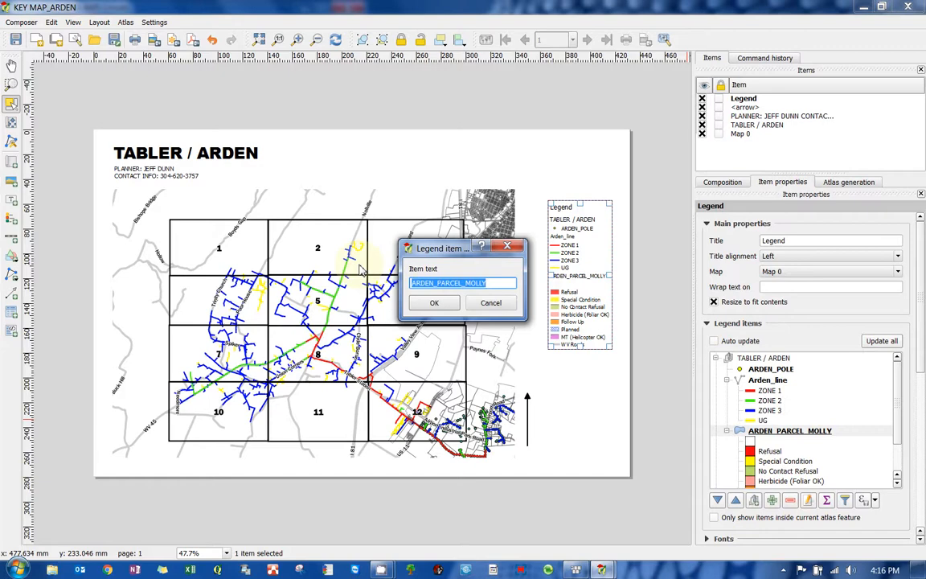
pyautogui.write('STATUS')
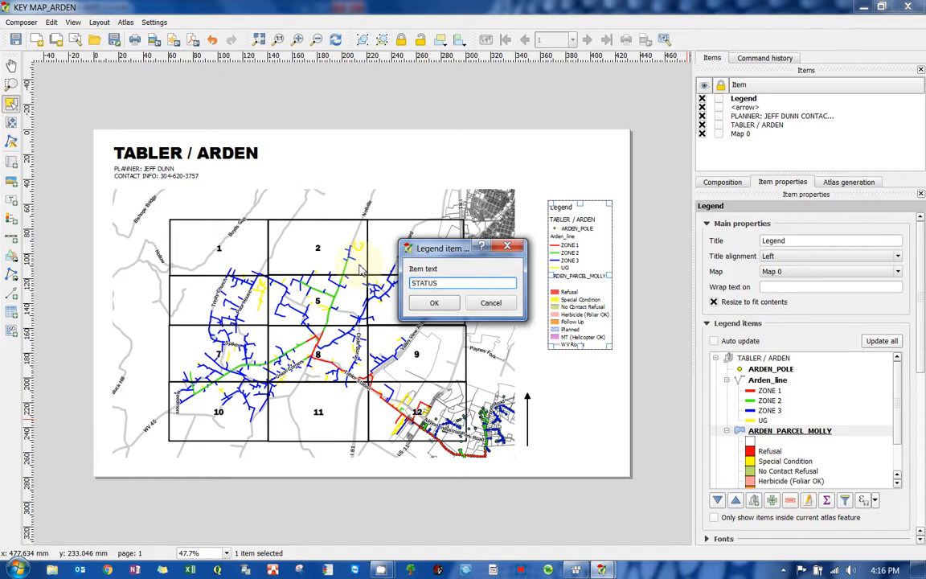
pyautogui.click(434, 302)
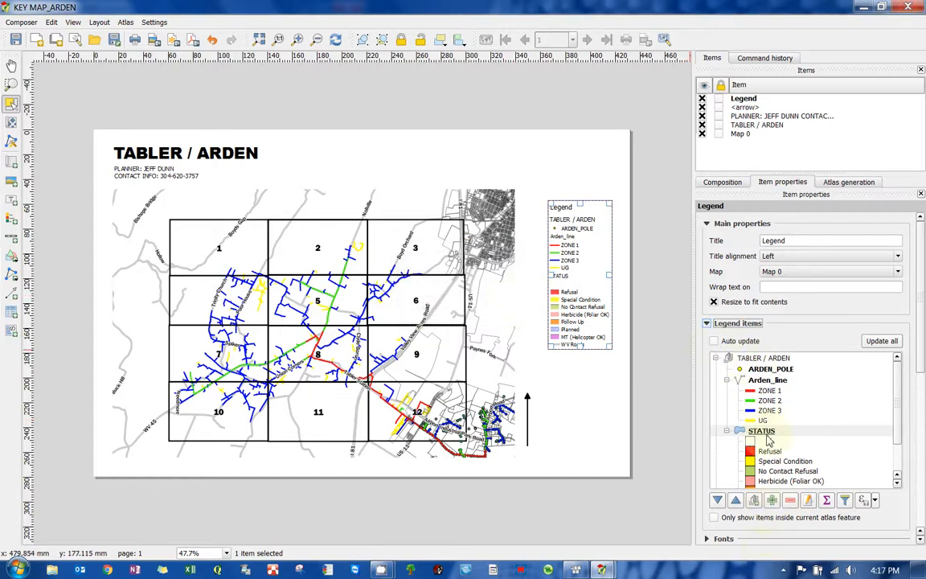
# - Rename the Arden_line legend entry to ZONES and remove its UG class from the legend
pyautogui.click(767, 381)
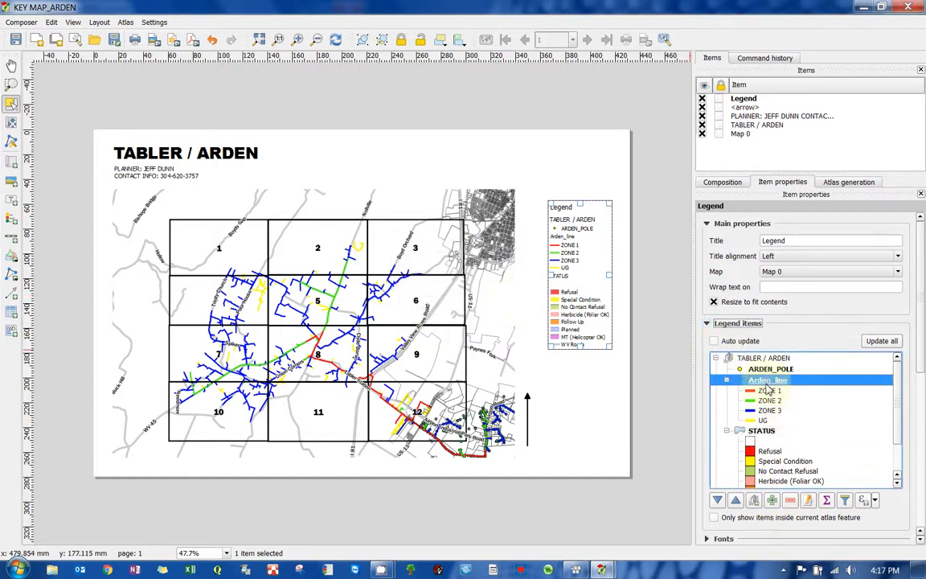
pyautogui.click(808, 500)
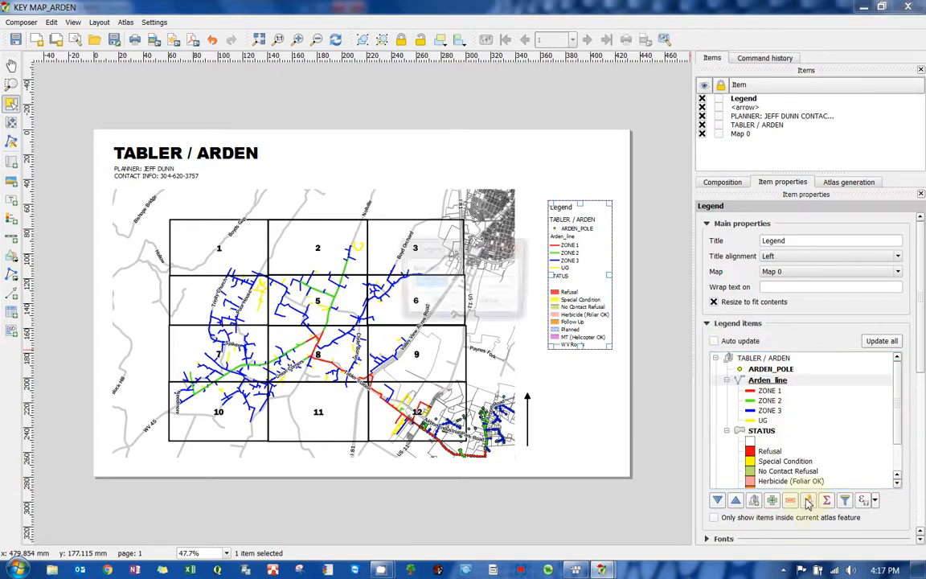
pyautogui.write('ZONES')
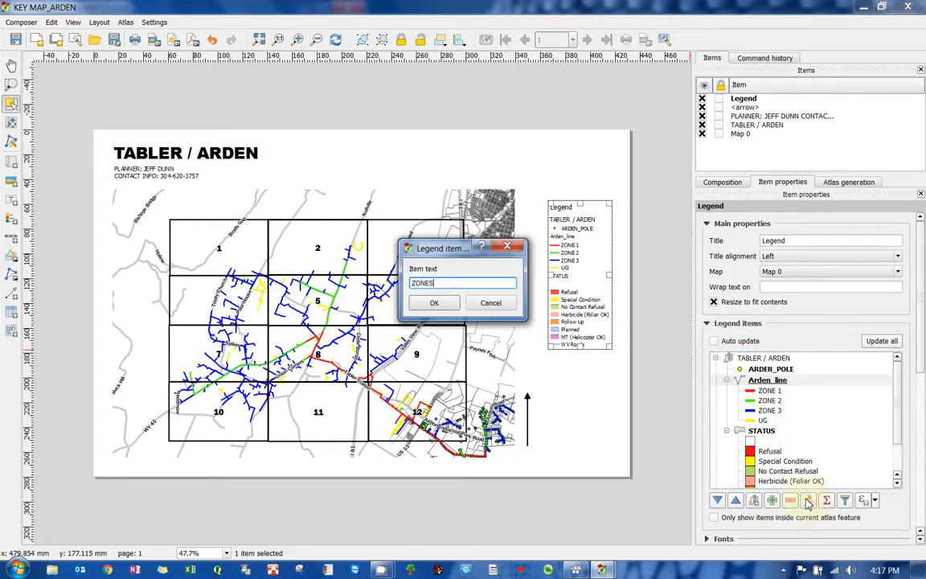
pyautogui.press('Return')
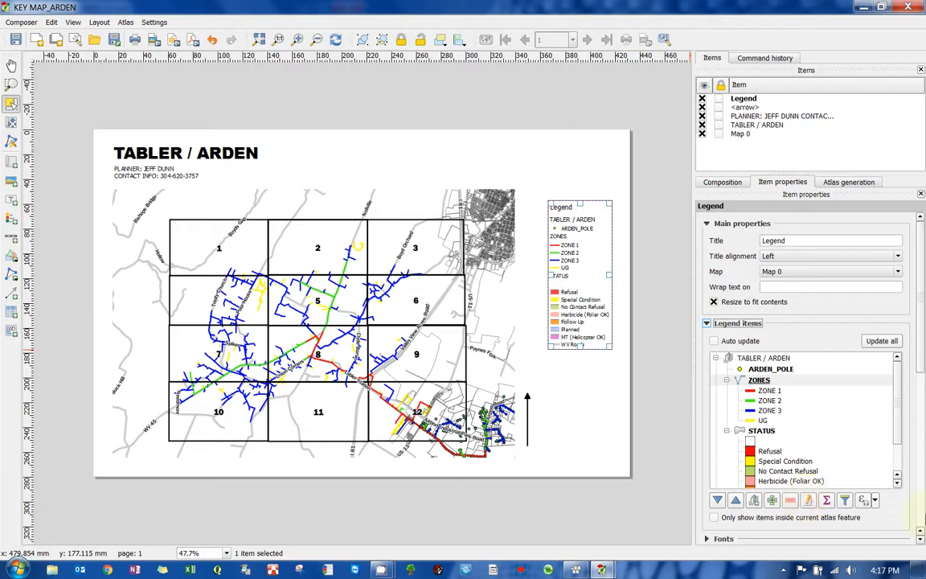
pyautogui.click(767, 420)
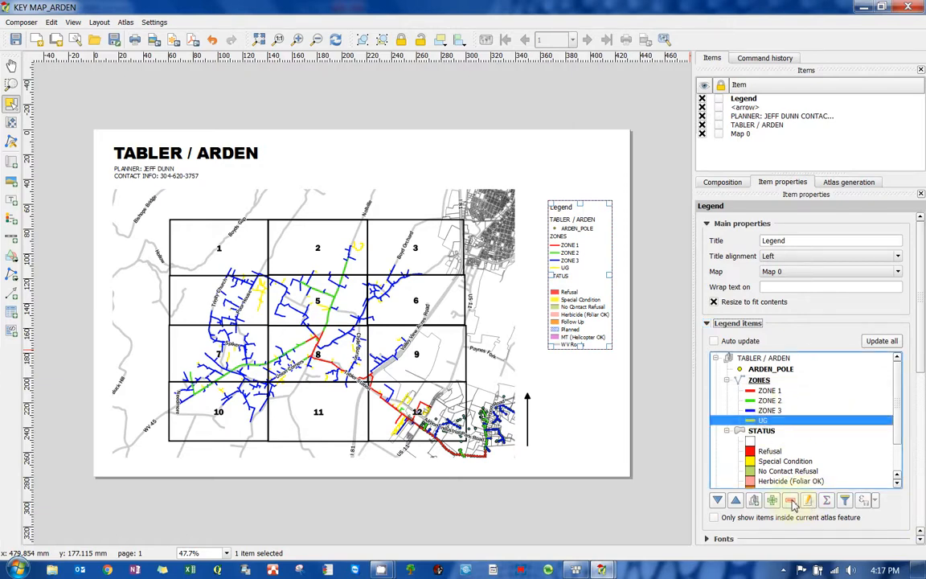
pyautogui.click(792, 503)
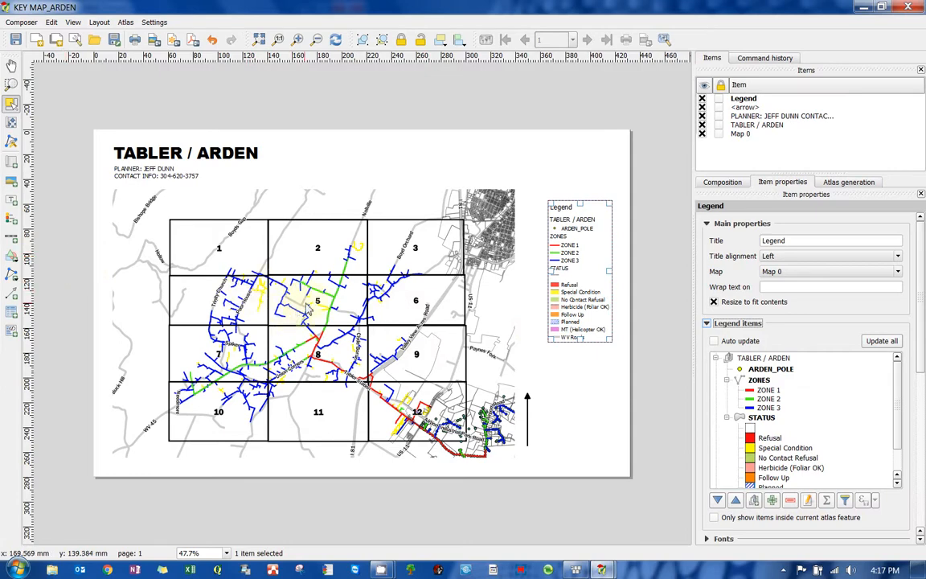
# - Rename the ARDEN_POLE legend entry to POLE
pyautogui.click(768, 370)
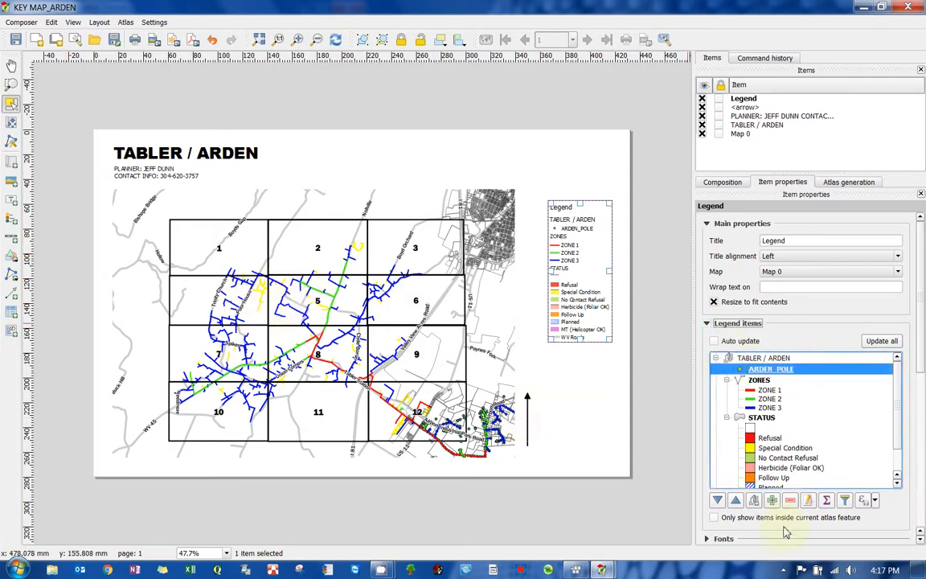
pyautogui.click(806, 500)
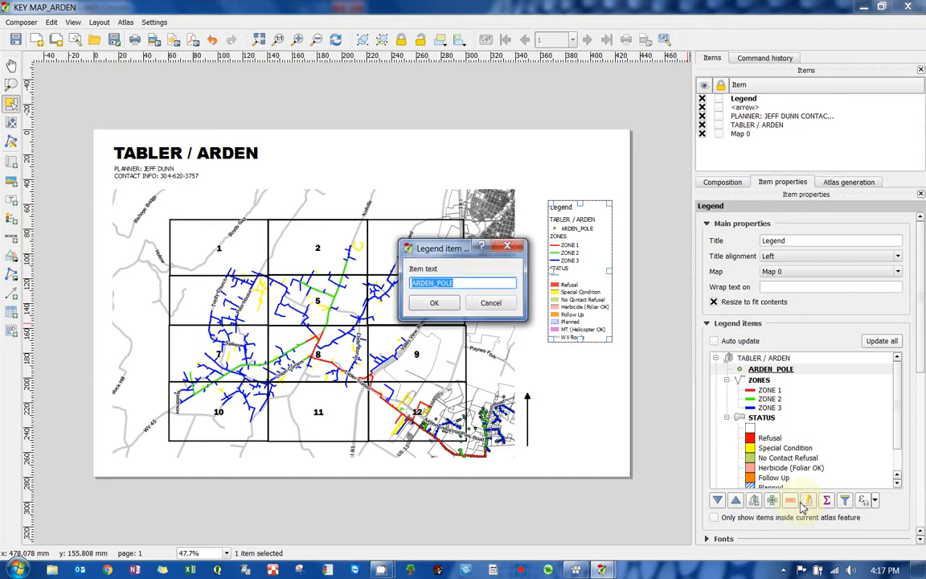
pyautogui.write('POLE')
pyautogui.press('Return')
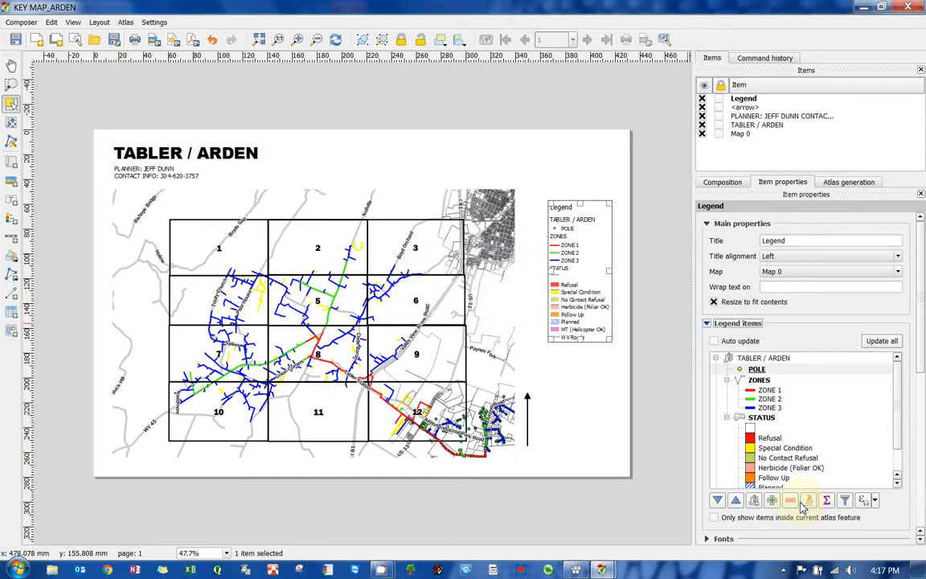
# - Rename the WV Roads legend entry to ROADS
pyautogui.scroll(-1, 901, 411)
pyautogui.scroll(-1, 902, 412)
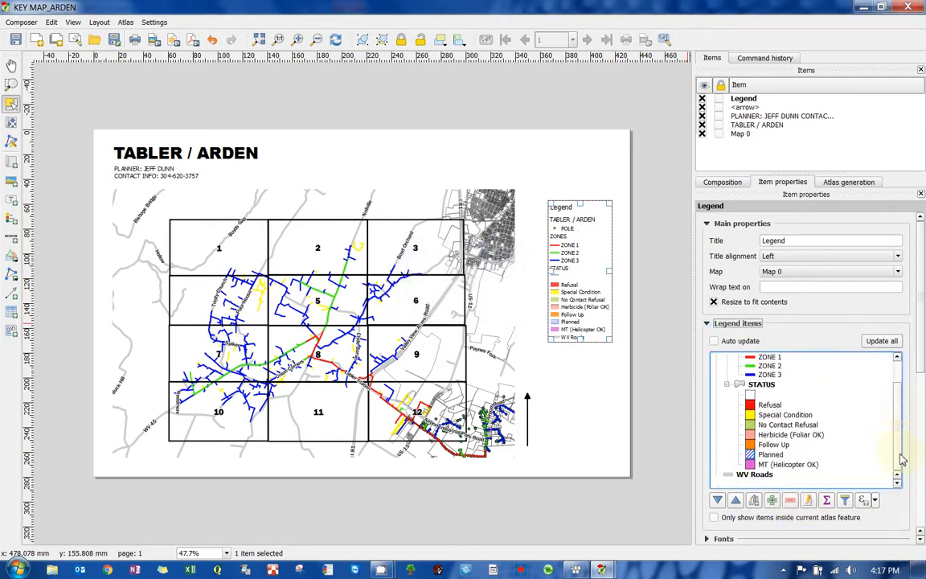
pyautogui.click(771, 474)
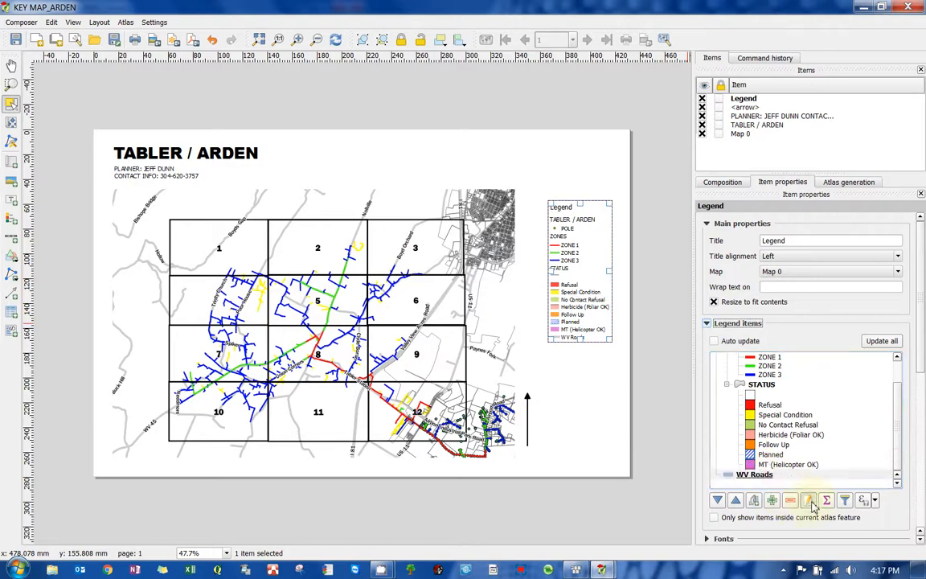
pyautogui.click(809, 501)
pyautogui.write('ROADS')
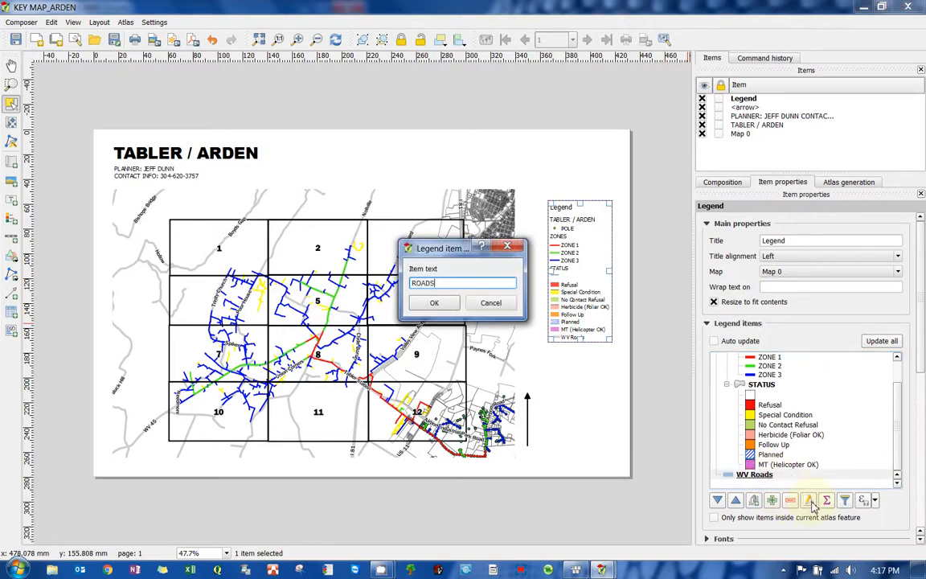
pyautogui.press('Return')
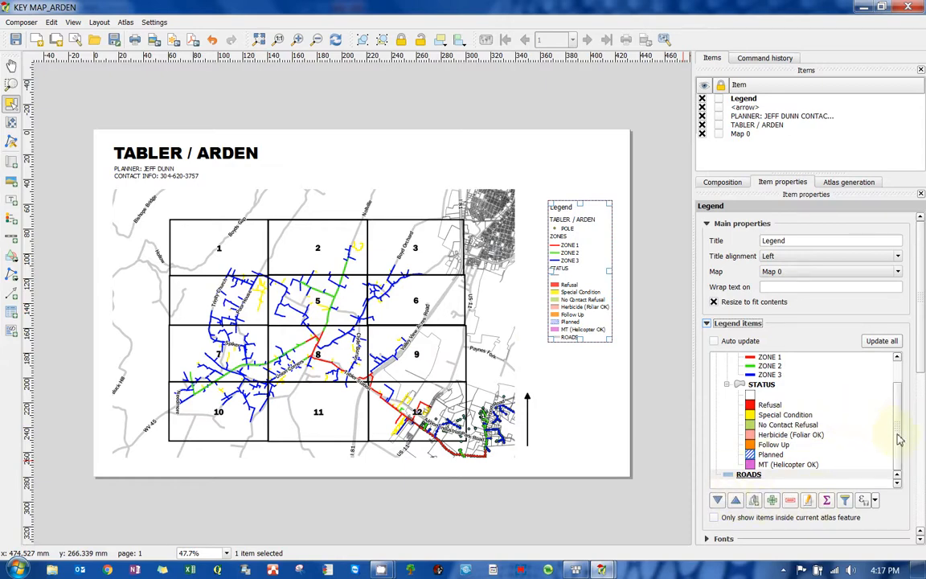
pyautogui.moveTo(898, 438); pyautogui.dragTo(903, 390)
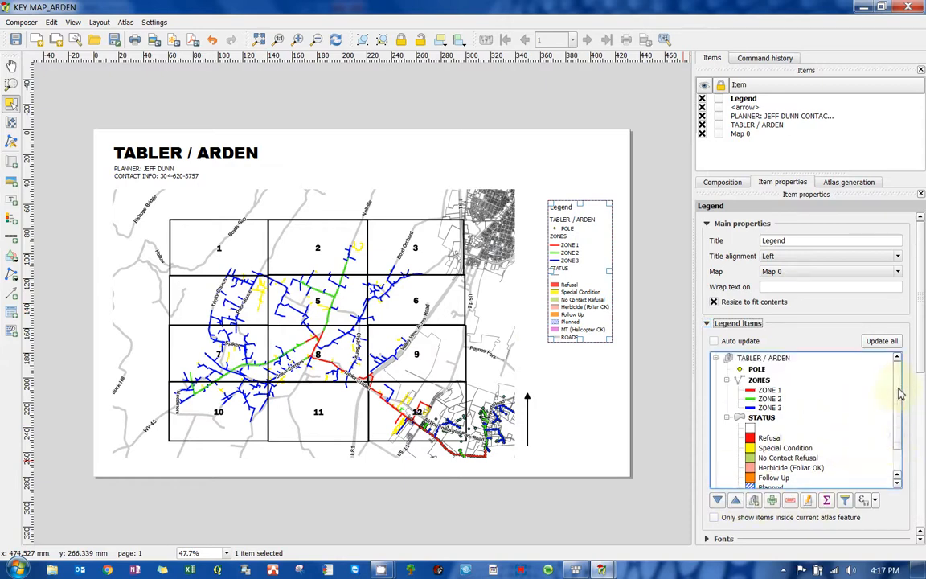
pyautogui.click(756, 370)
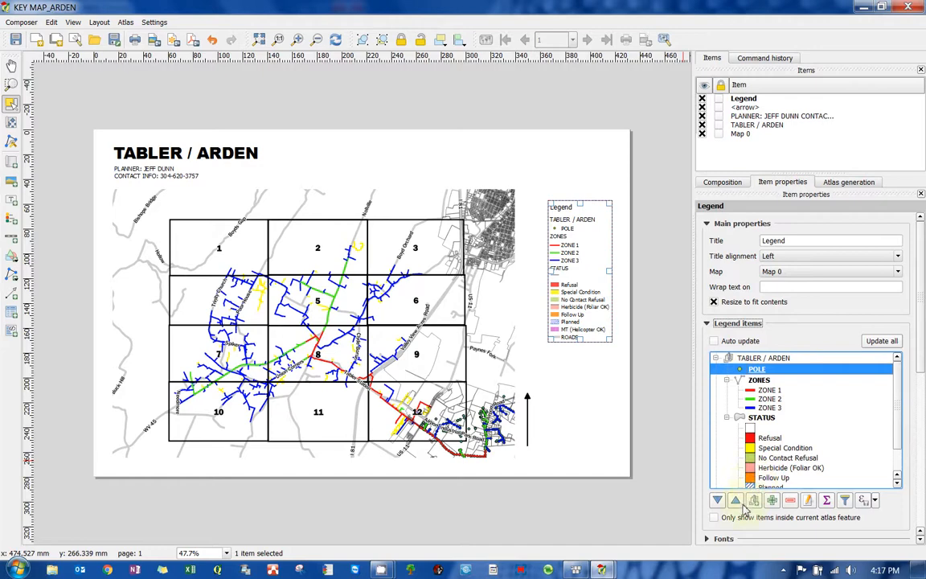
pyautogui.click(718, 499)
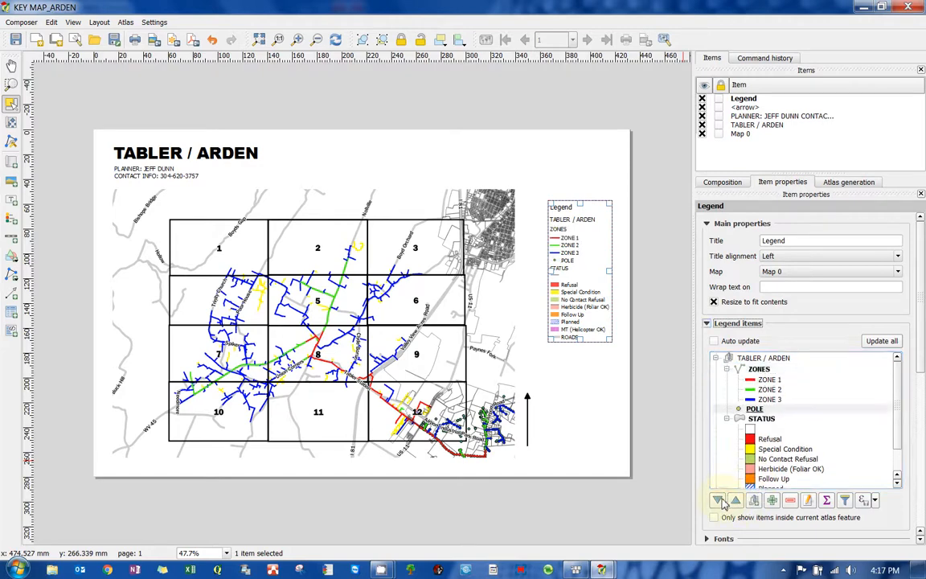
pyautogui.click(736, 499)
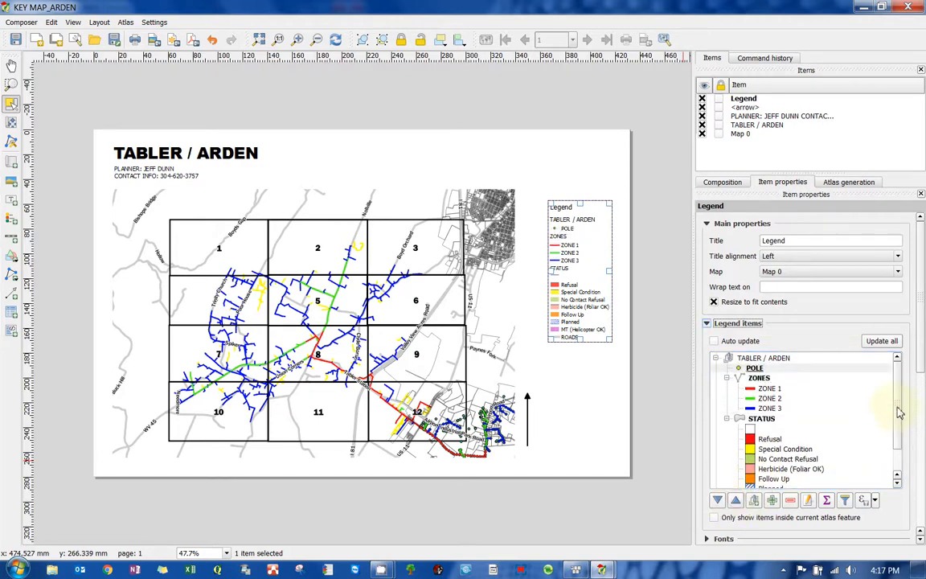
pyautogui.scroll(-1, 899, 412)
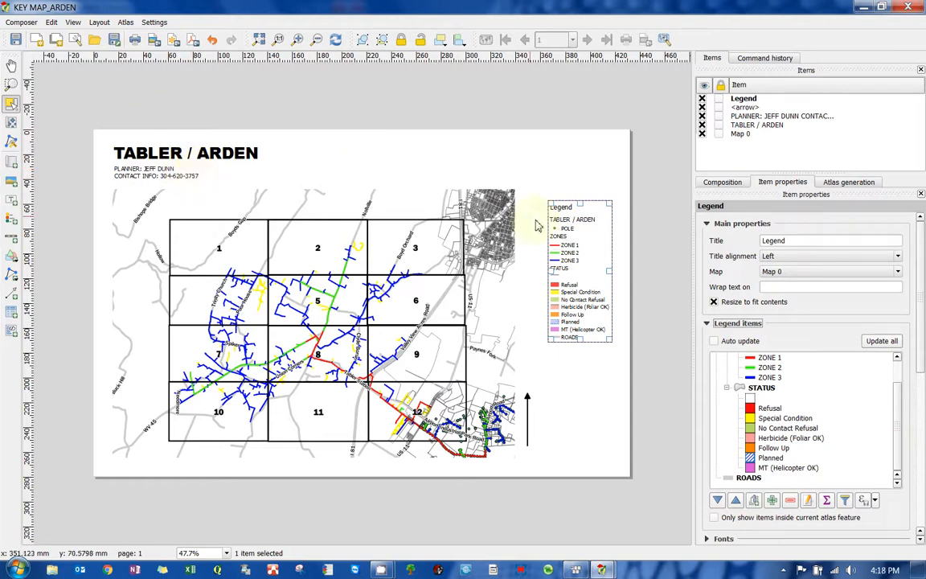
# - Move the legend slightly up and closer to the map on the page
pyautogui.click(558, 155)
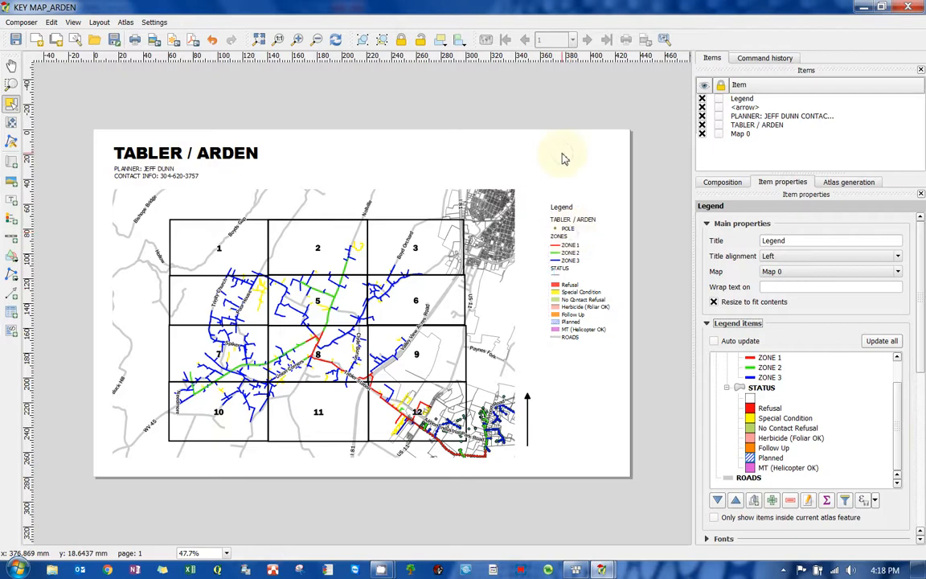
pyautogui.click(552, 234)
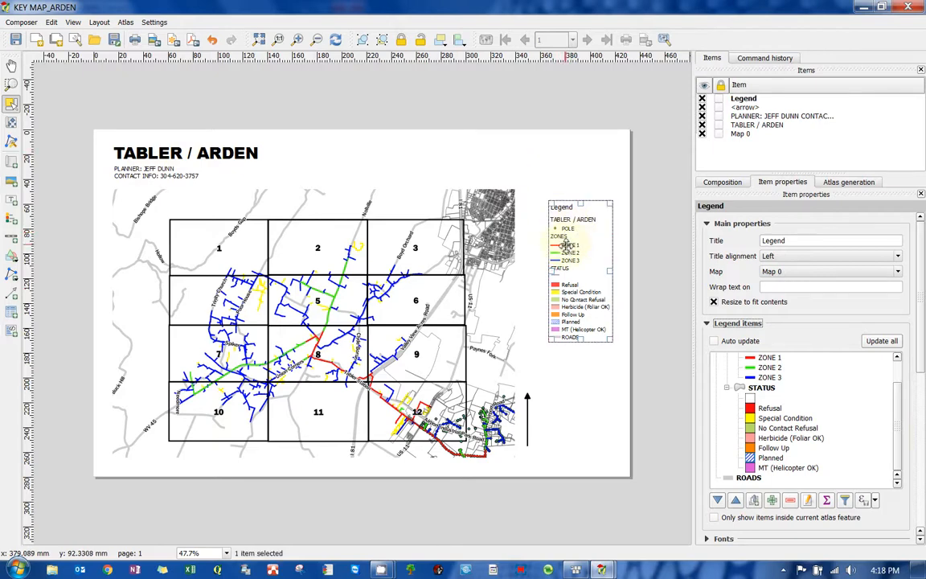
pyautogui.click(572, 190)
pyautogui.moveTo(579, 250); pyautogui.dragTo(568, 227)
pyautogui.click(366, 171)
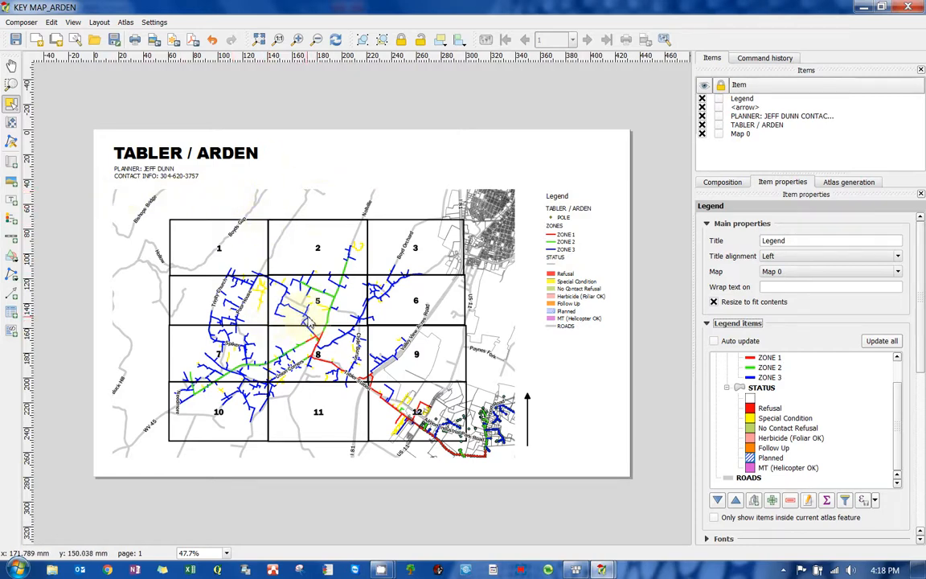
pyautogui.scroll(1, 251, 291)
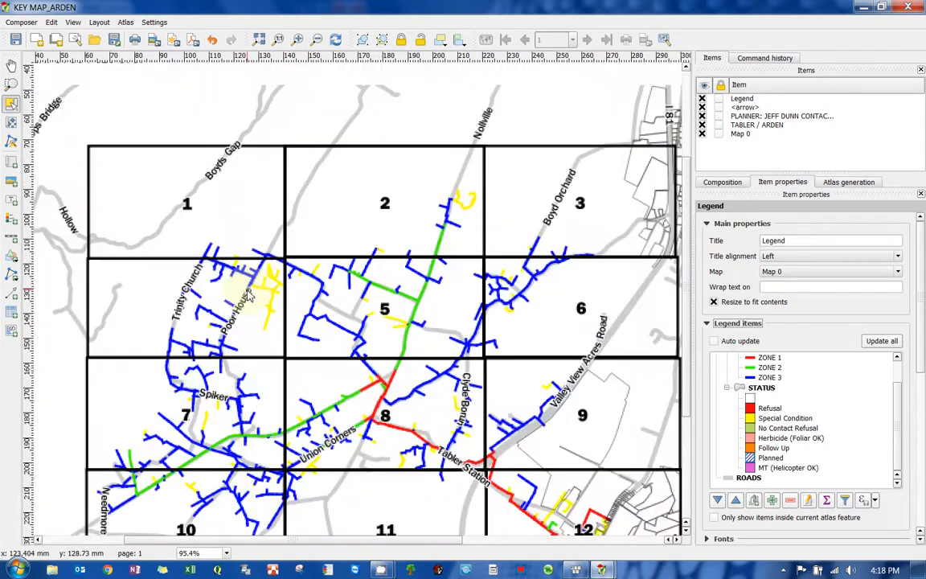
# - Move the map item slightly up and to the left on the page
pyautogui.moveTo(327, 328); pyautogui.dragTo(296, 277)
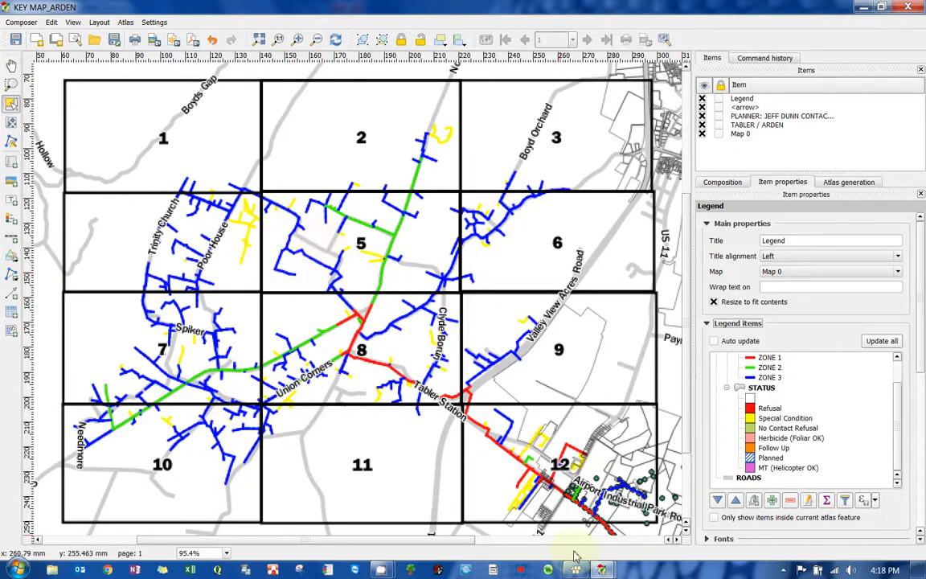
# - In the main map window, turn on the ARDEN_PARCEL_MOLLY and ARDEN_POLE layers of the TABLER / ARDEN group
pyautogui.moveTo(601, 569)
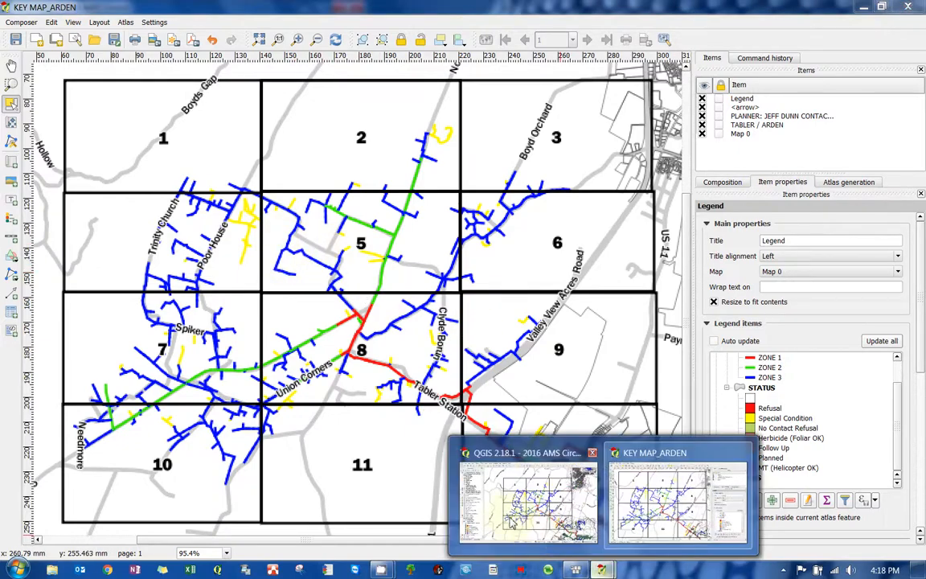
pyautogui.click(565, 511)
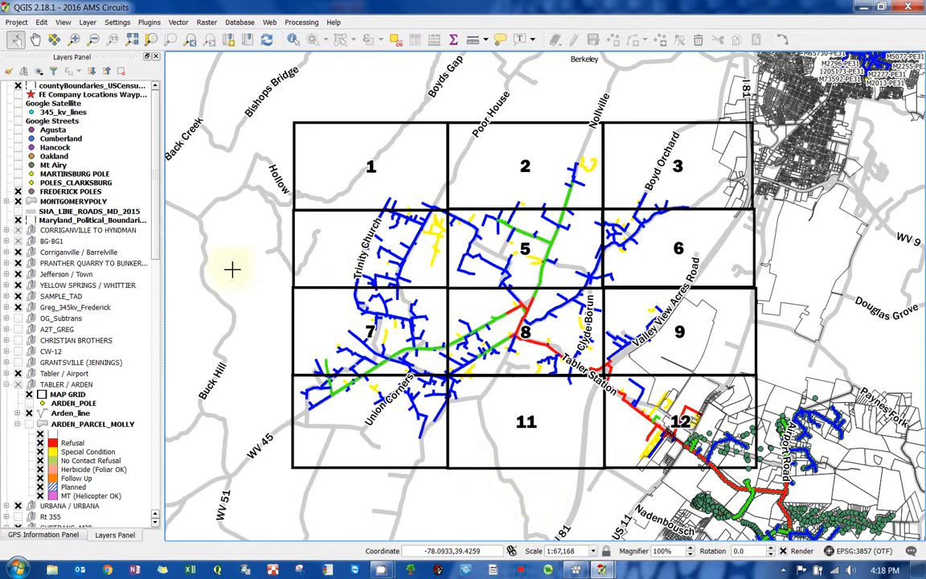
pyautogui.click(48, 386)
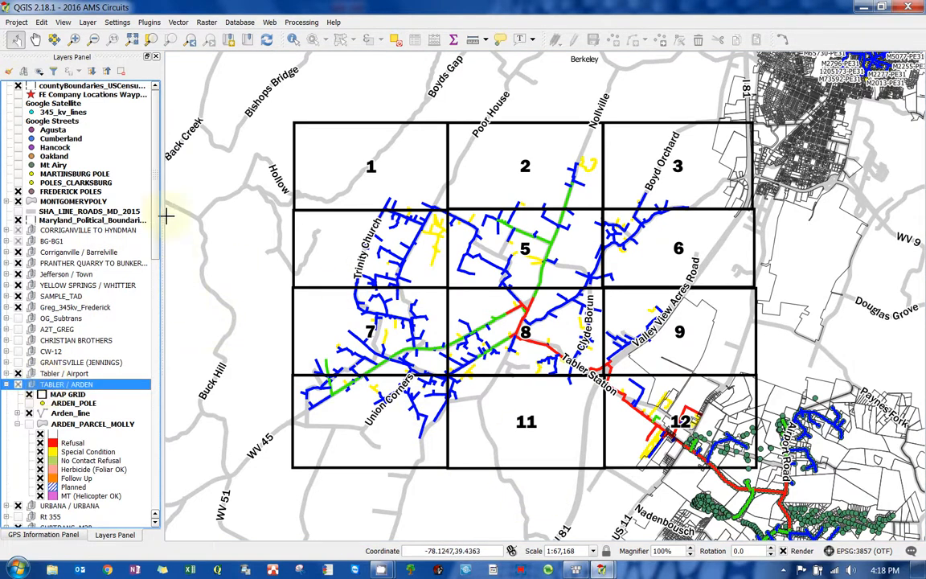
pyautogui.scroll(-4, 96, 273)
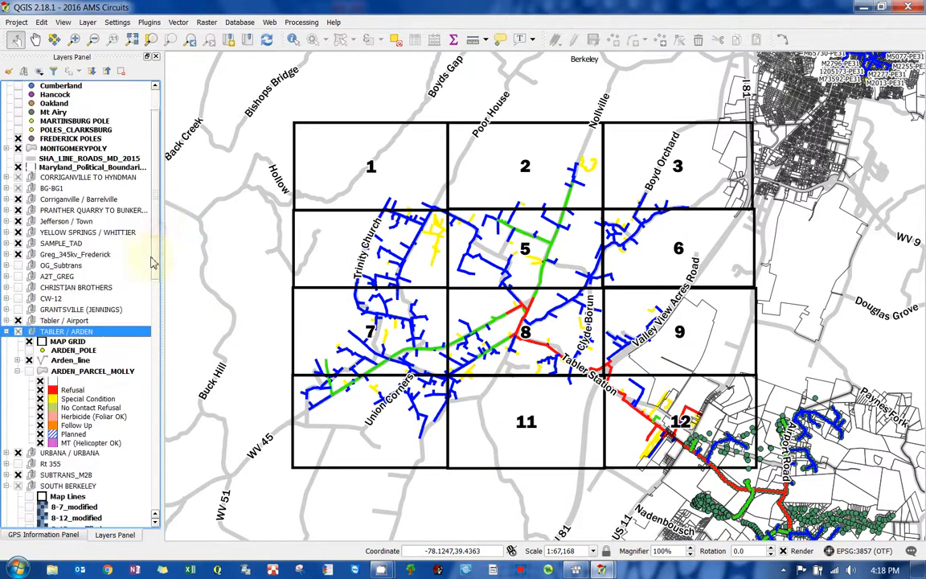
pyautogui.click(30, 319)
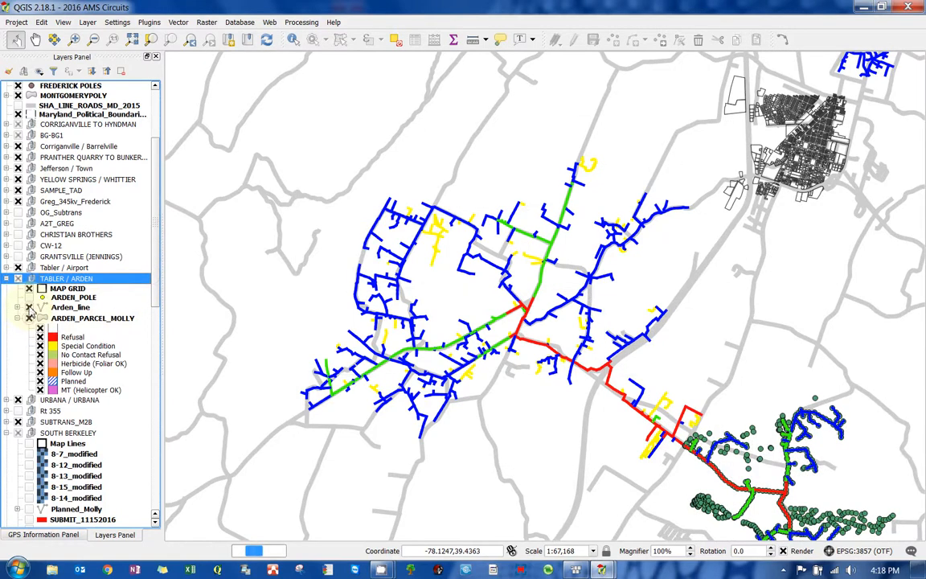
pyautogui.click(29, 299)
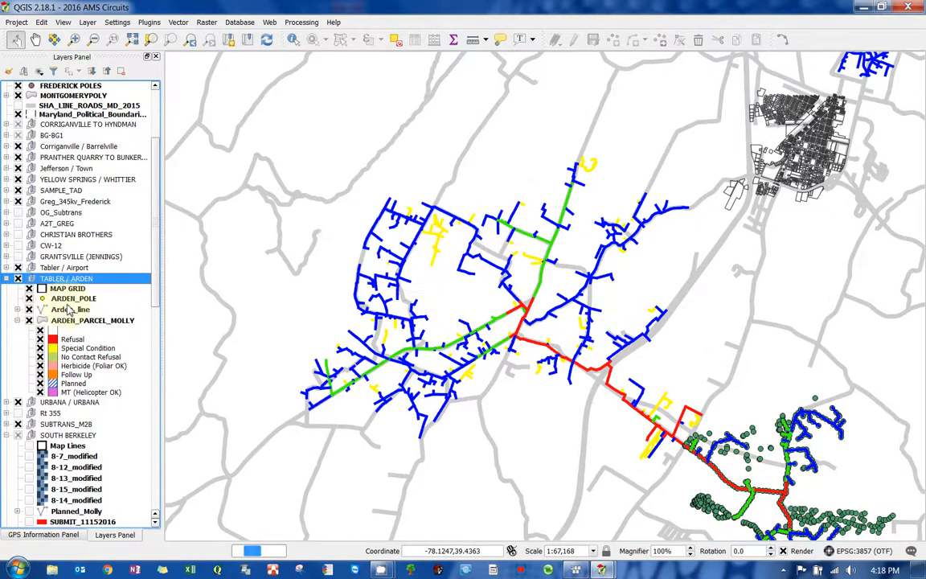
# - Refresh the composer map preview and review the whole page layout
pyautogui.moveTo(597, 555)
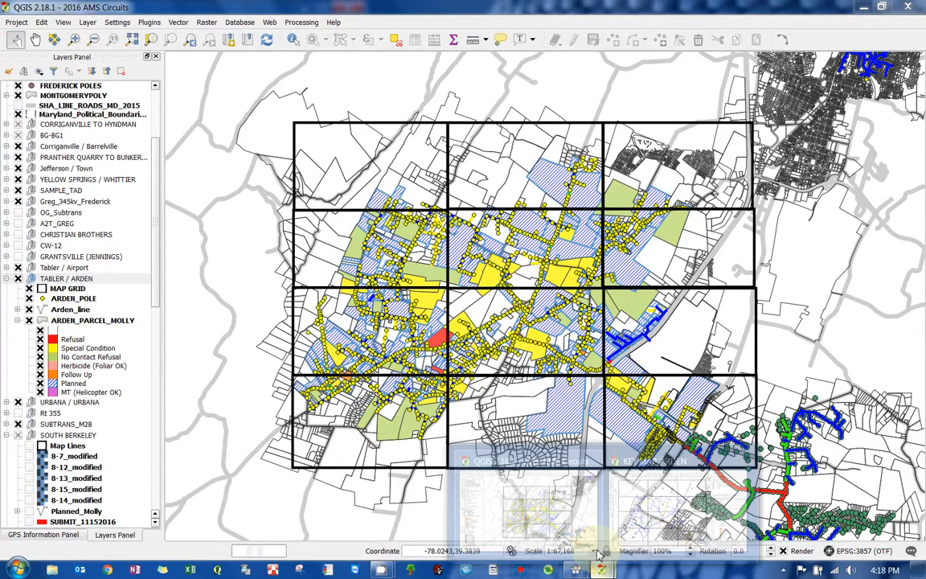
pyautogui.click(679, 521)
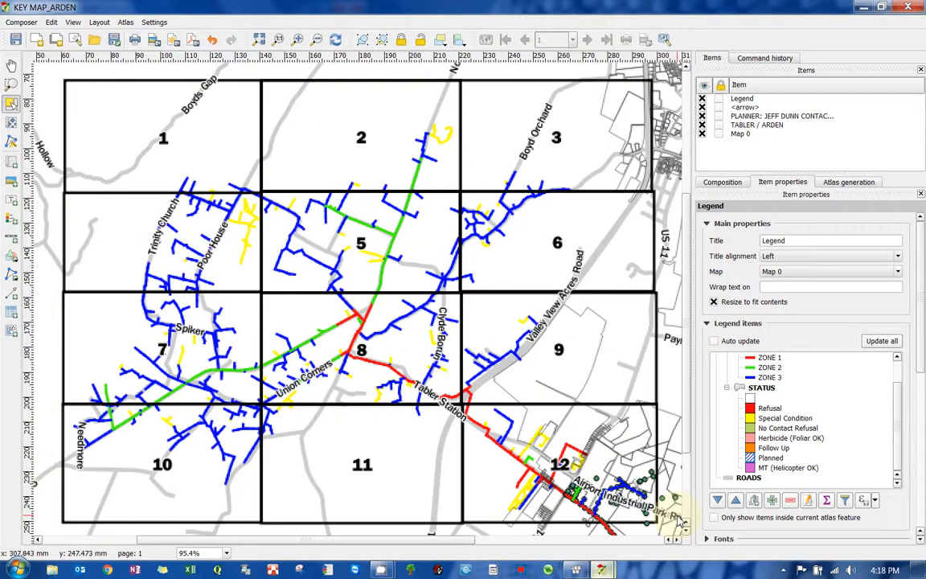
pyautogui.click(335, 38)
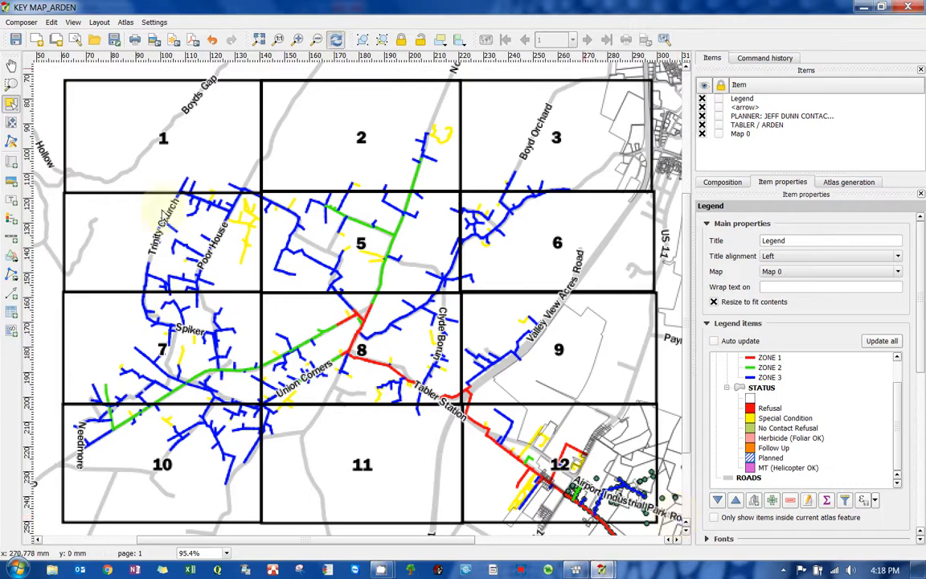
pyautogui.click(335, 39)
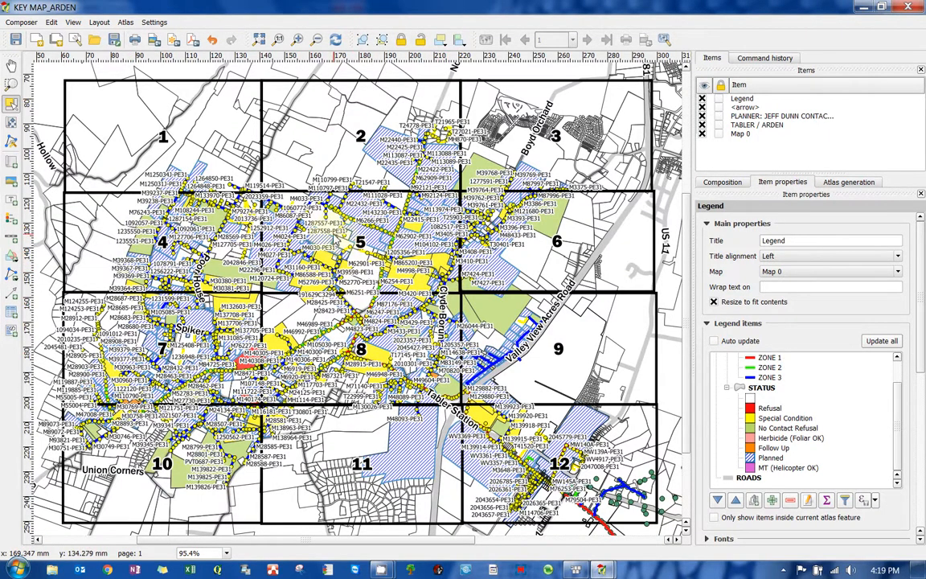
pyautogui.scroll(-1, 372, 277)
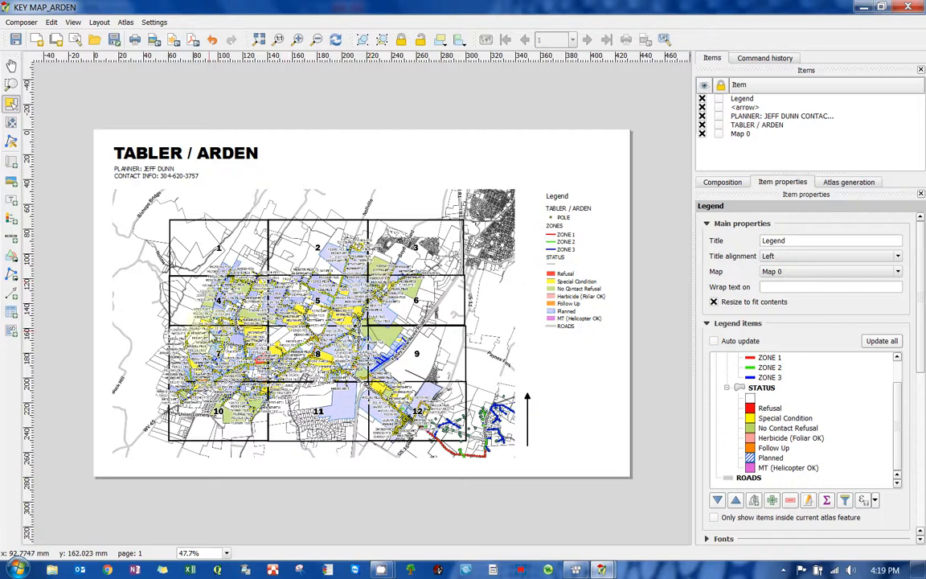
pyautogui.scroll(1, 274, 312)
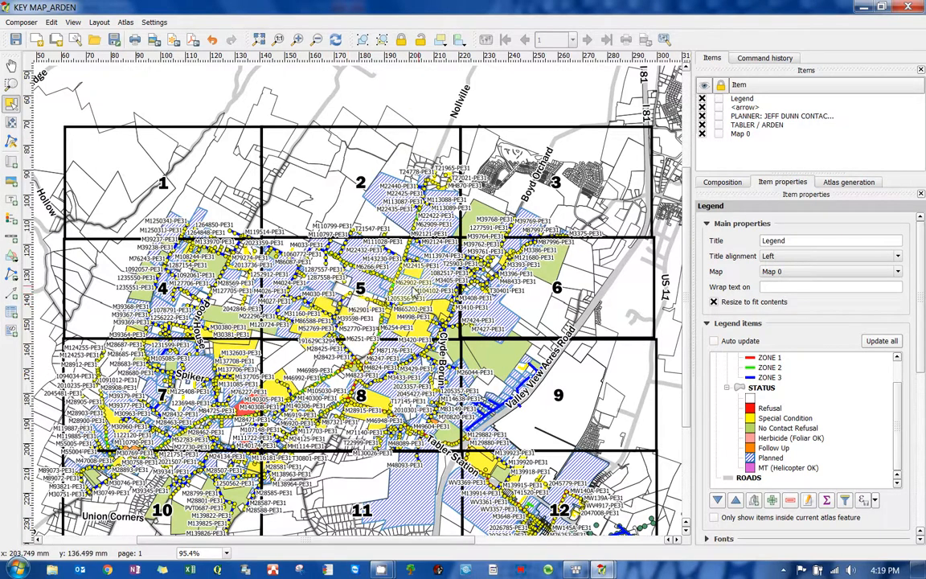
# - In the main map window, turn the ARDEN_PARCEL_MOLLY and ARDEN_POLE layers back off
pyautogui.moveTo(601, 569)
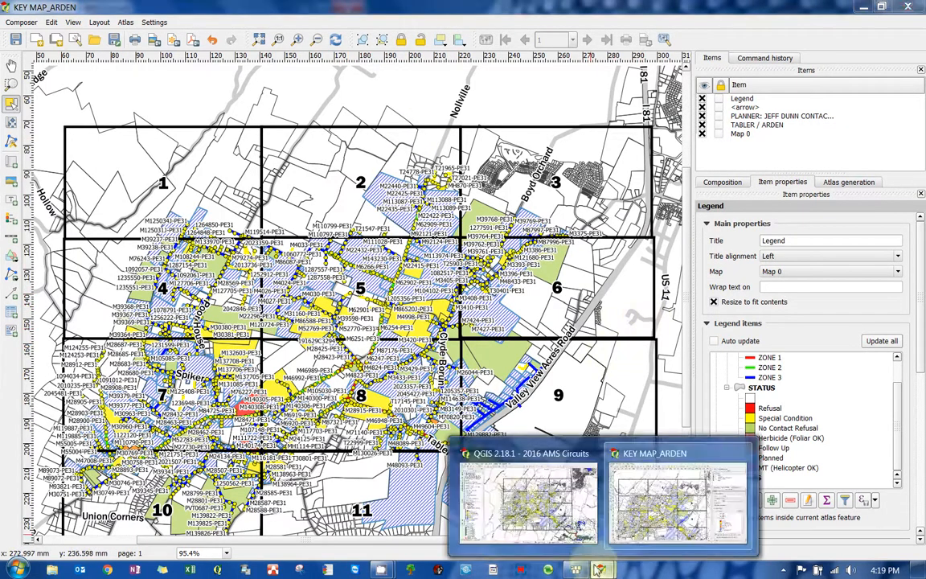
pyautogui.click(508, 508)
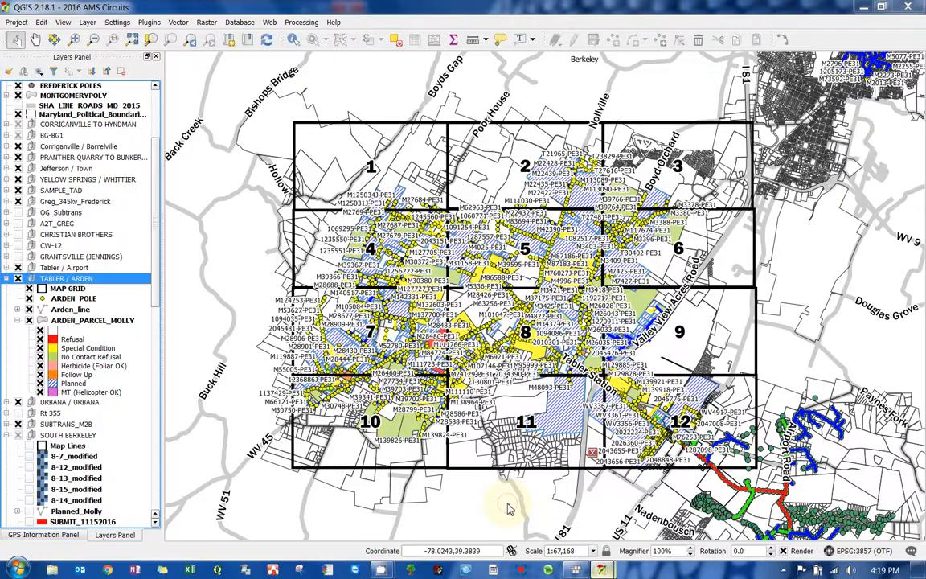
pyautogui.click(31, 321)
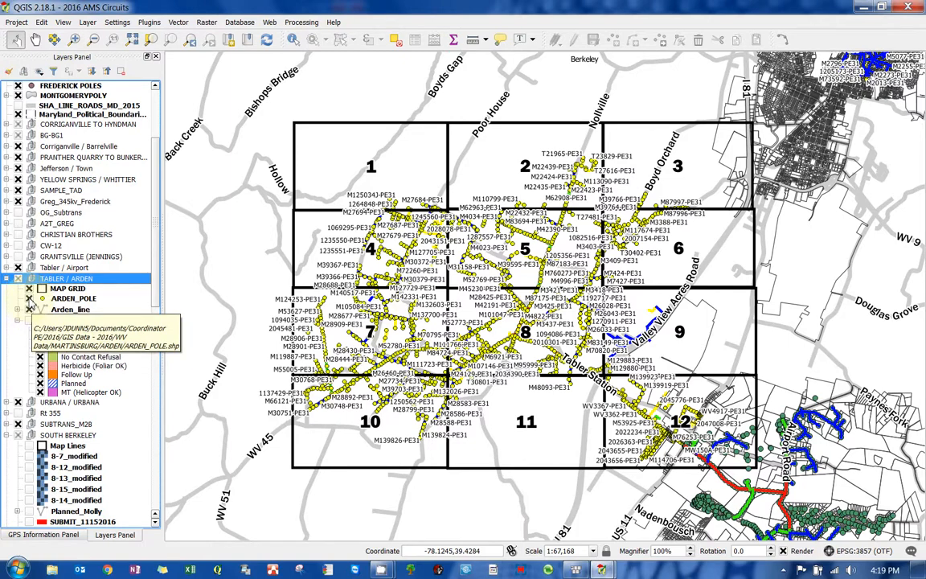
pyautogui.click(29, 299)
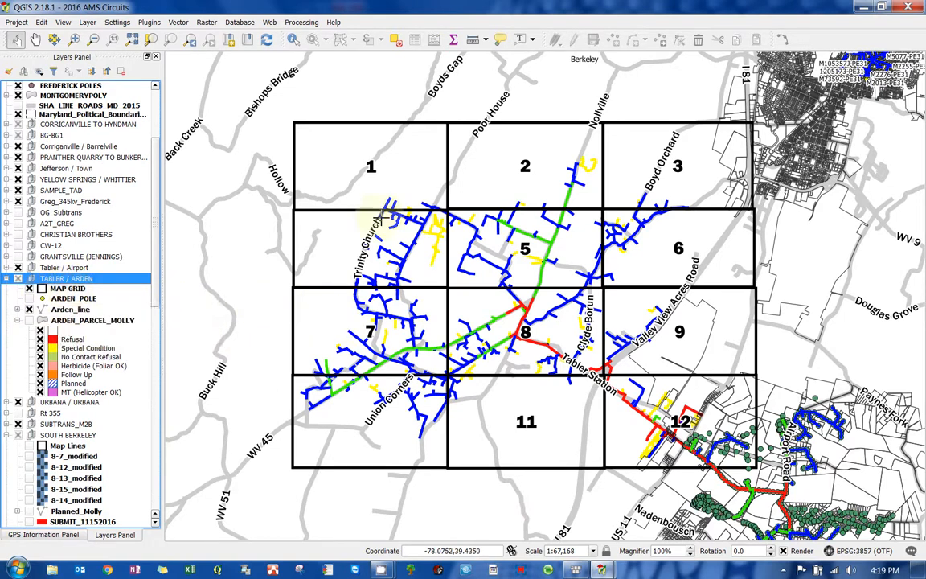
# - Hide the UG class of the Arden_line layer in the main window and refresh the composer map
pyautogui.click(18, 310)
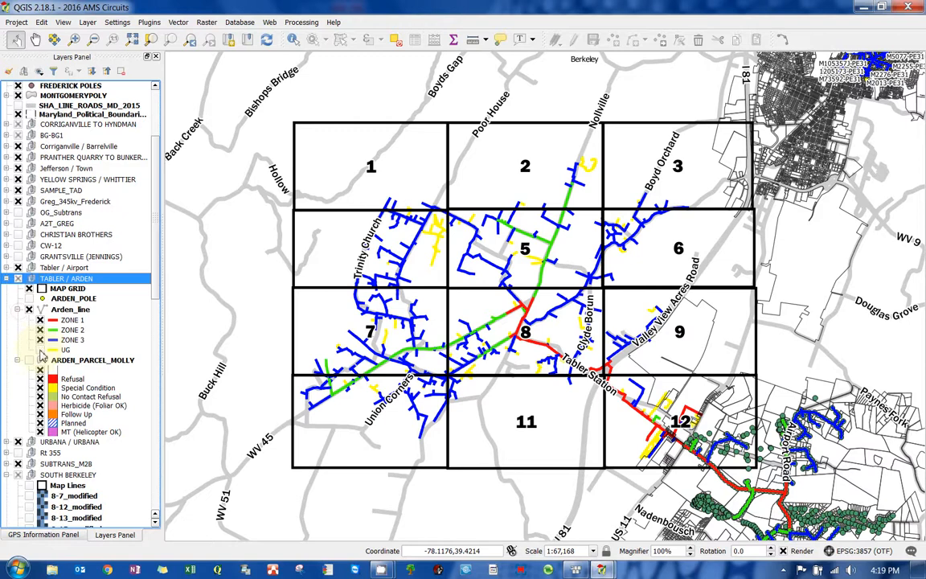
pyautogui.click(39, 350)
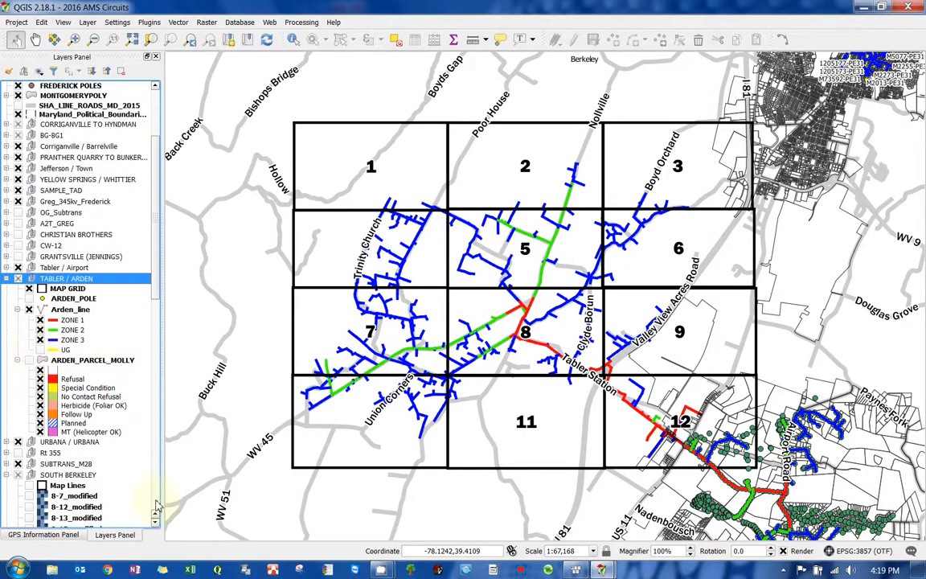
pyautogui.moveTo(600, 569)
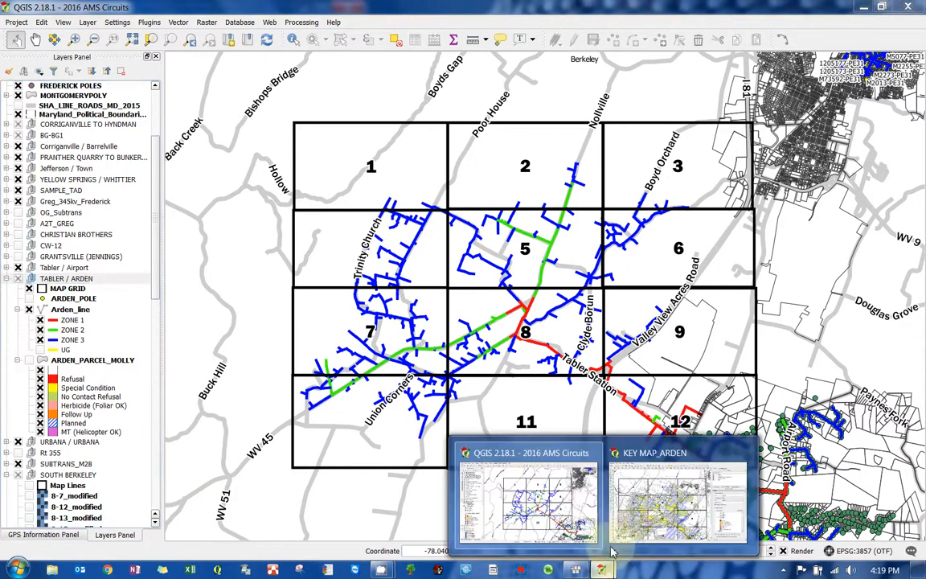
pyautogui.click(673, 515)
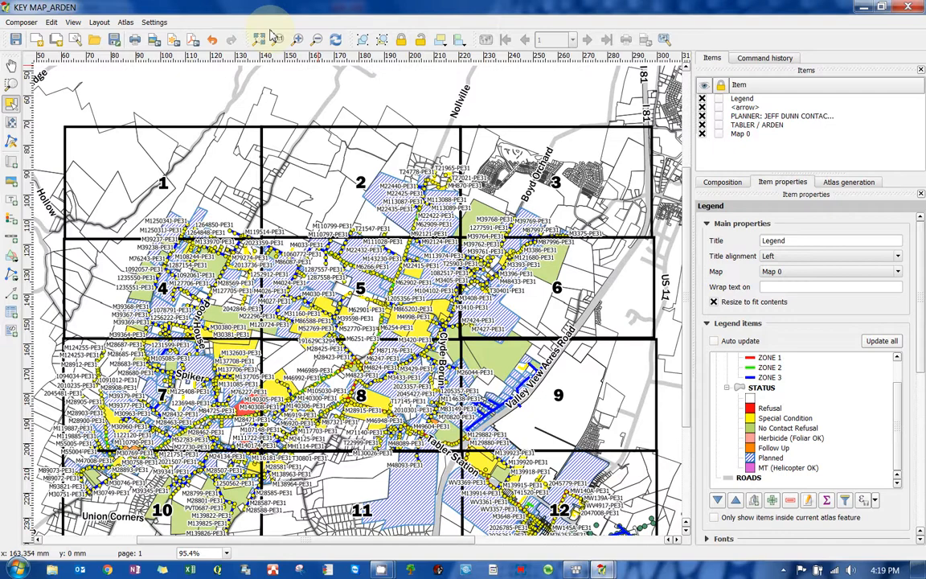
pyautogui.click(334, 39)
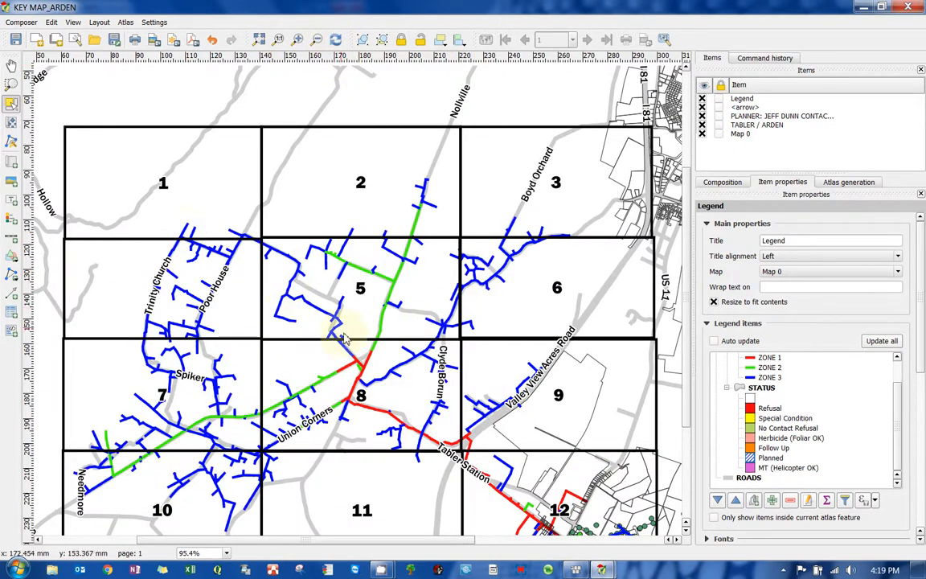
# - Inspect the legend entries on the page close up
pyautogui.scroll(-1, 309, 299)
pyautogui.scroll(2, 449, 193)
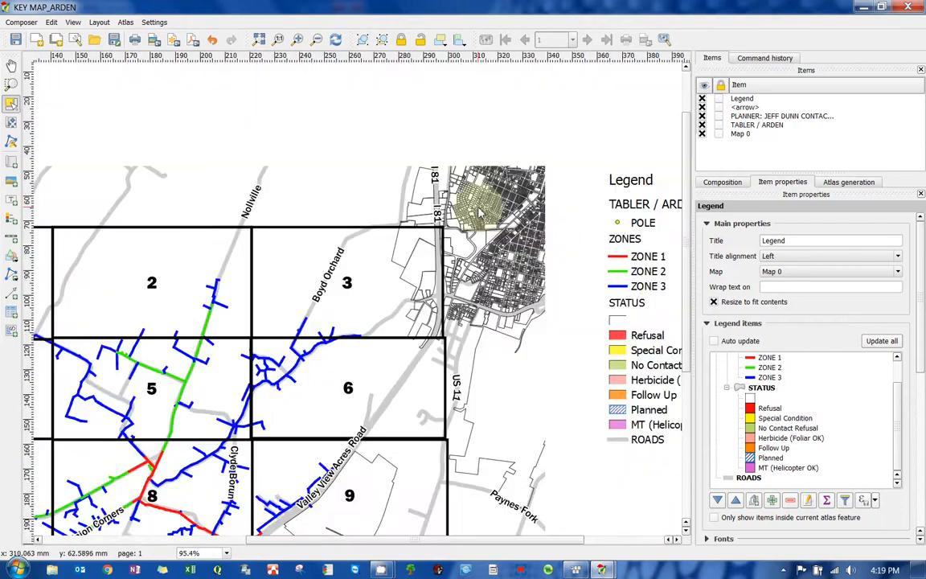
pyautogui.scroll(-1, 449, 193)
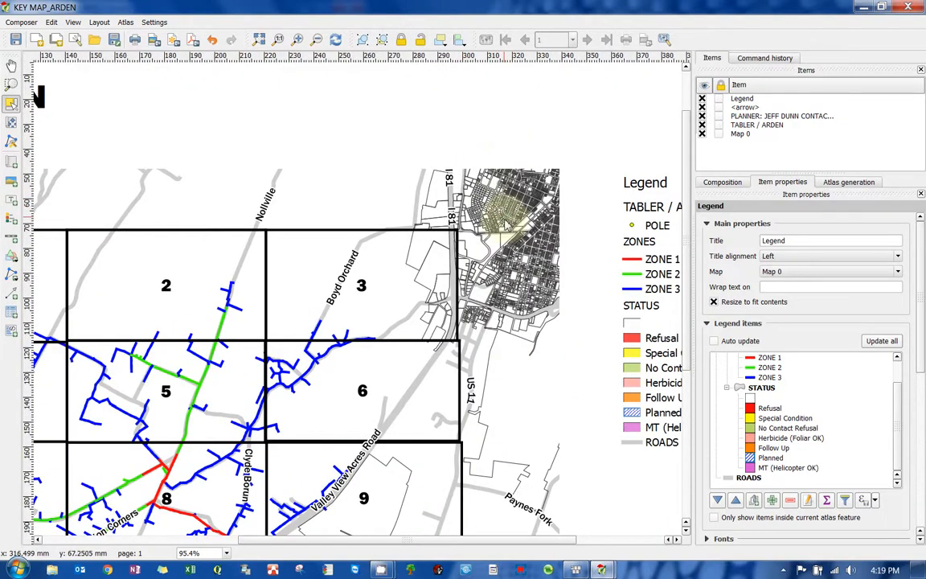
pyautogui.scroll(-1, 442, 202)
pyautogui.scroll(1, 575, 210)
pyautogui.scroll(1, 576, 210)
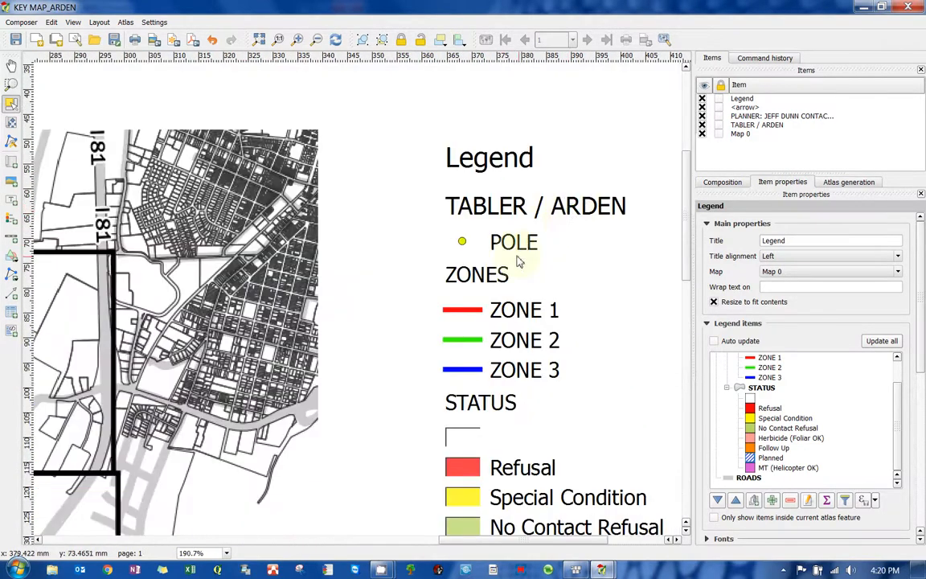
pyautogui.moveTo(501, 316); pyautogui.dragTo(397, 267)
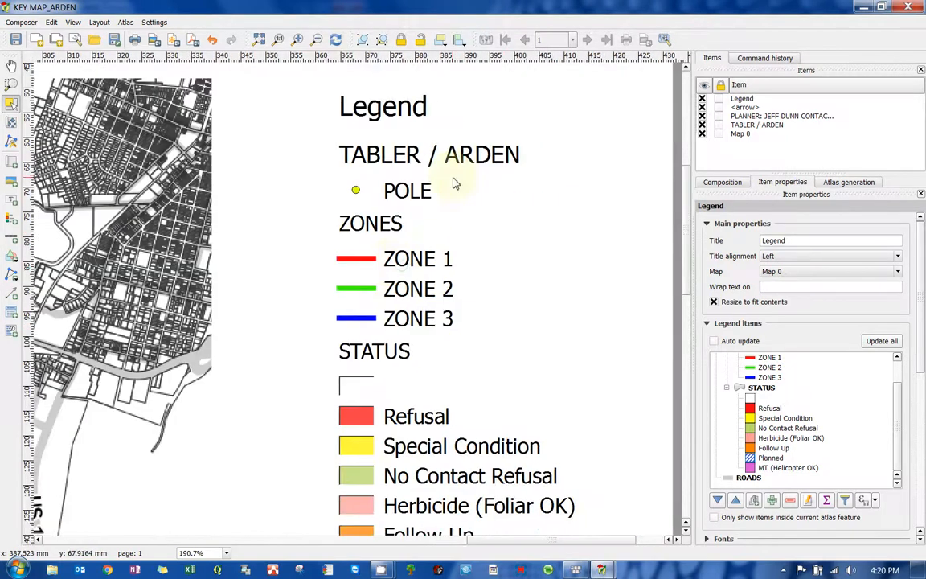
# - Try to remove the TABLER / ARDEN group from the legend items, and undo the removal
pyautogui.click(452, 156)
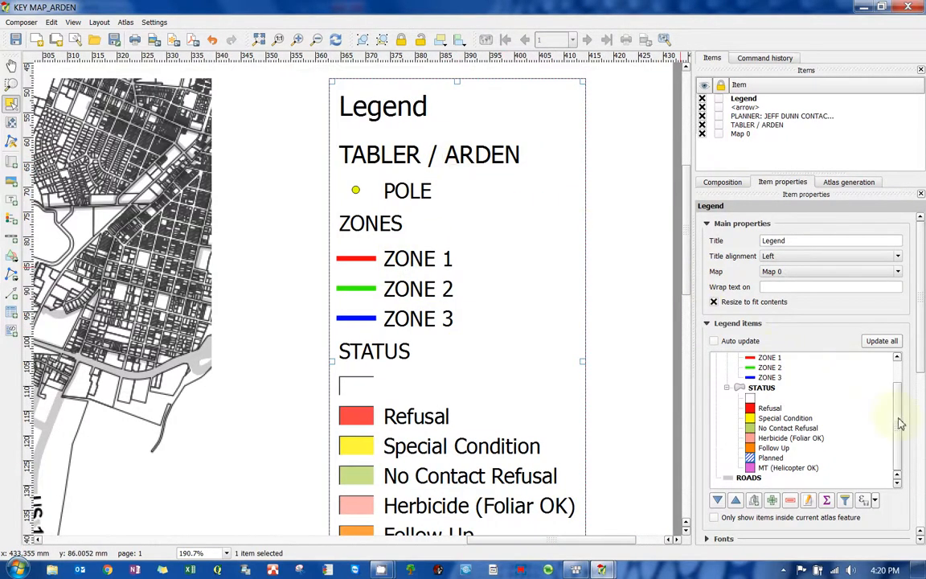
pyautogui.scroll(2, 785, 384)
pyautogui.click(733, 358)
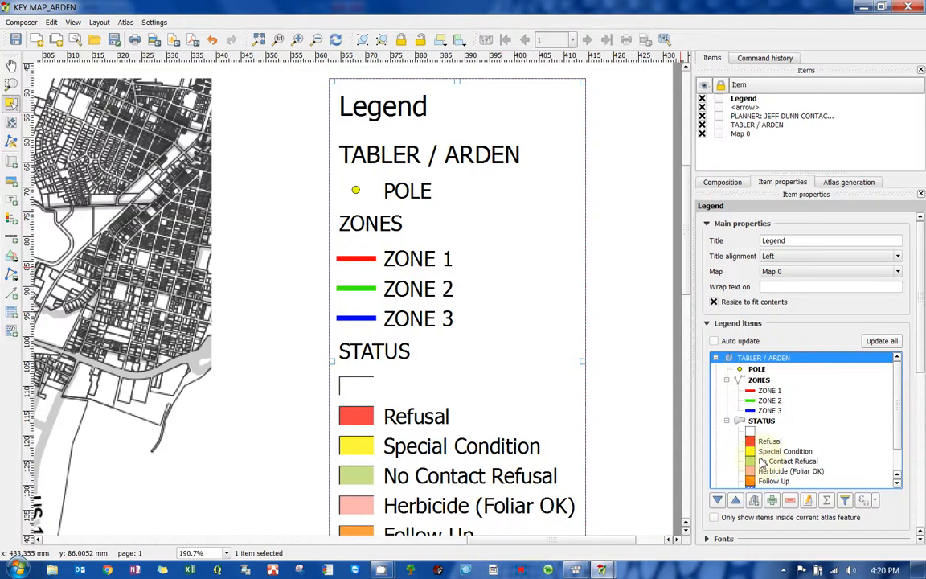
pyautogui.click(790, 500)
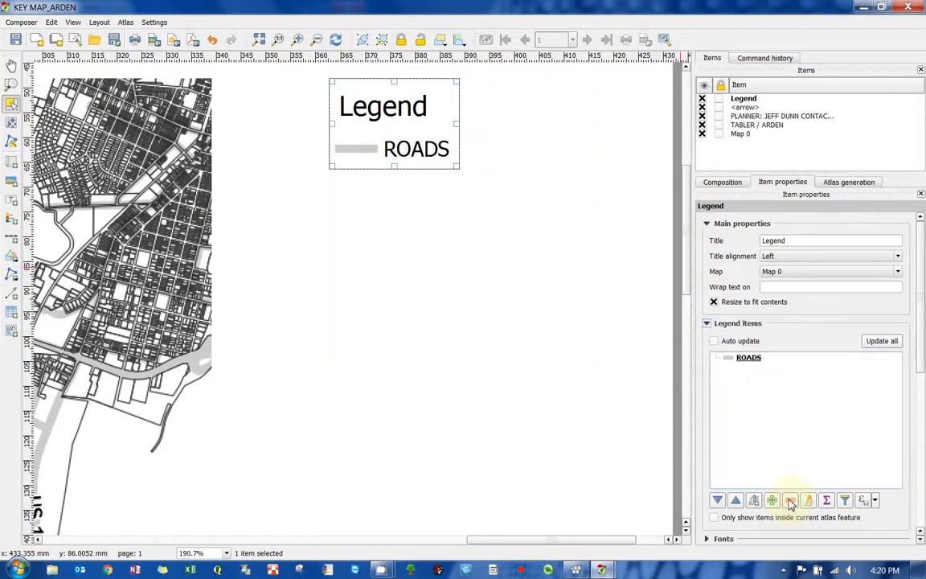
pyautogui.hotkey('ctrl', 'z')
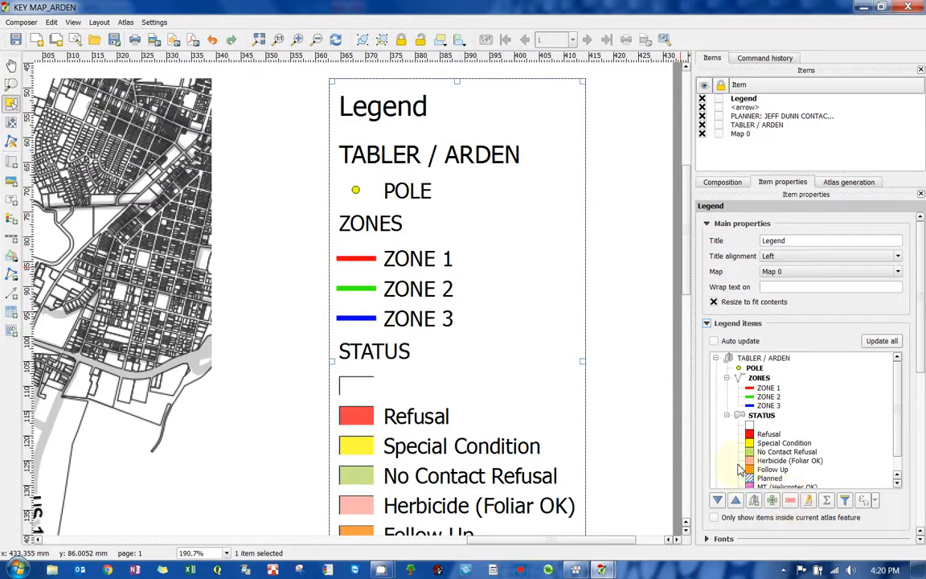
pyautogui.click(50, 22)
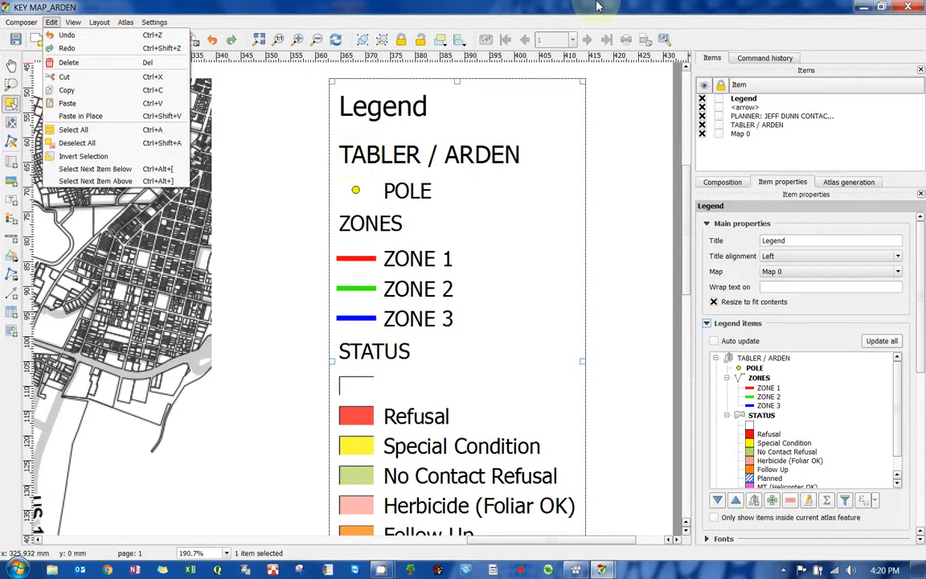
pyautogui.click(598, 367)
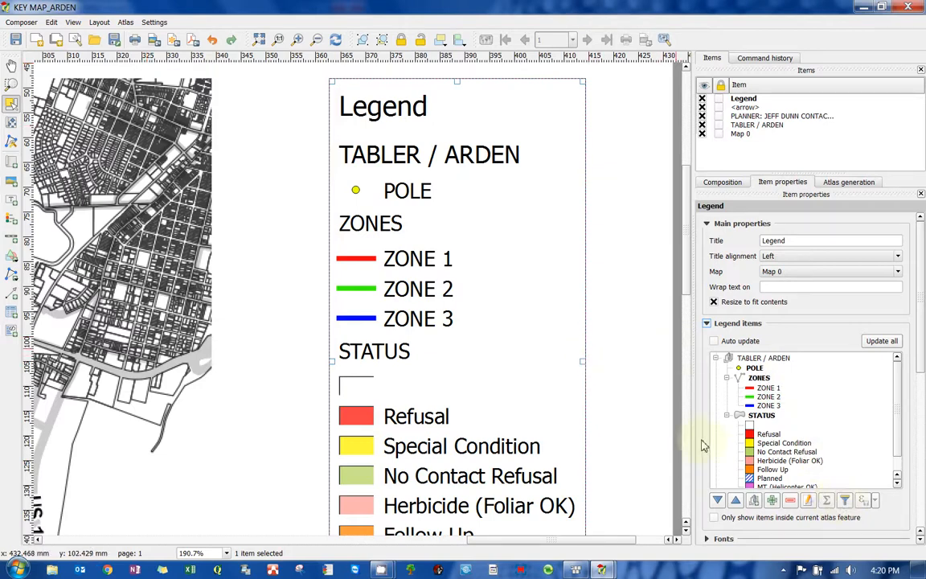
# - Add a scale bar to the page above the map, next to the title
pyautogui.scroll(-2, 547, 301)
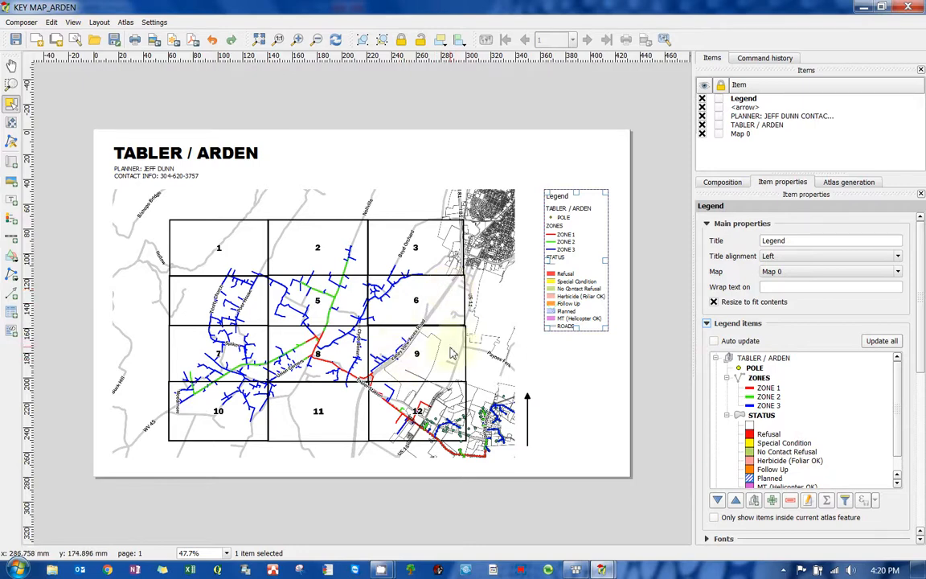
pyautogui.click(11, 237)
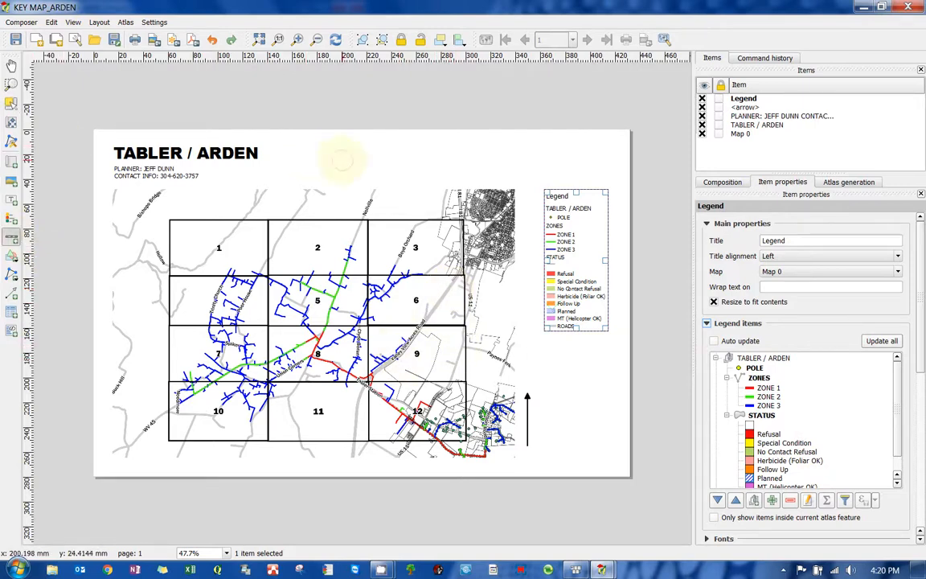
pyautogui.click(341, 159)
pyautogui.scroll(1, 417, 164)
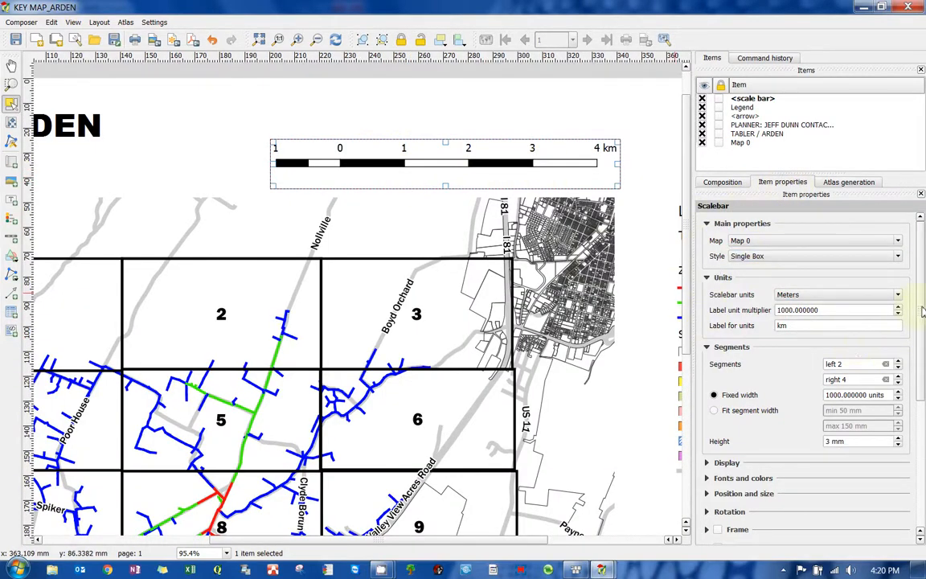
# - Set the scale bar units to Feet and move the scale bar to the page's upper right corner
pyautogui.click(843, 295)
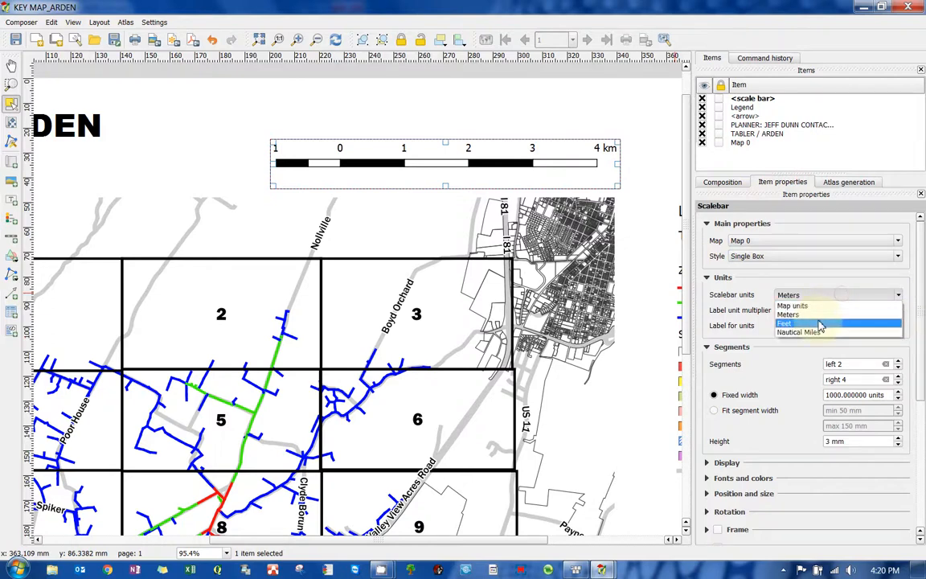
pyautogui.click(820, 323)
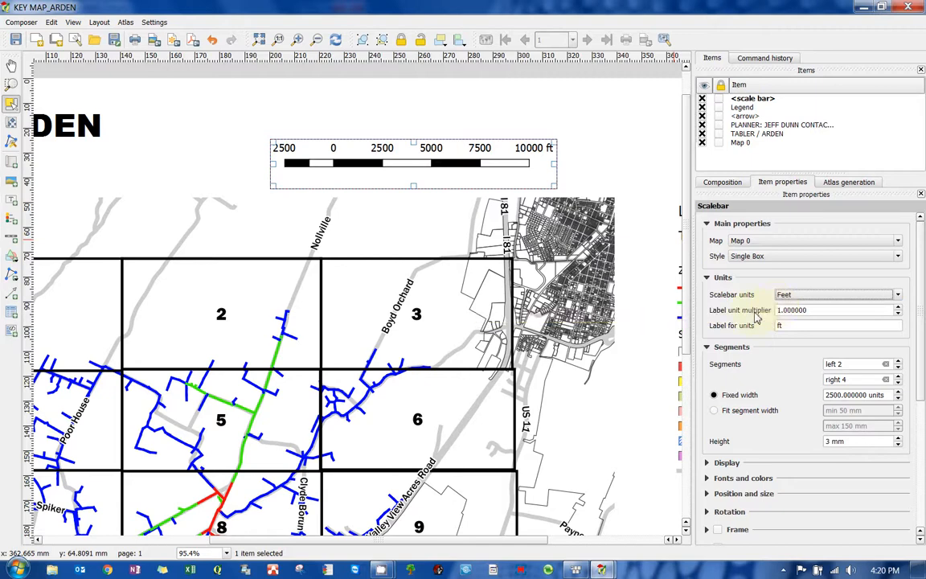
pyautogui.scroll(-1, 425, 166)
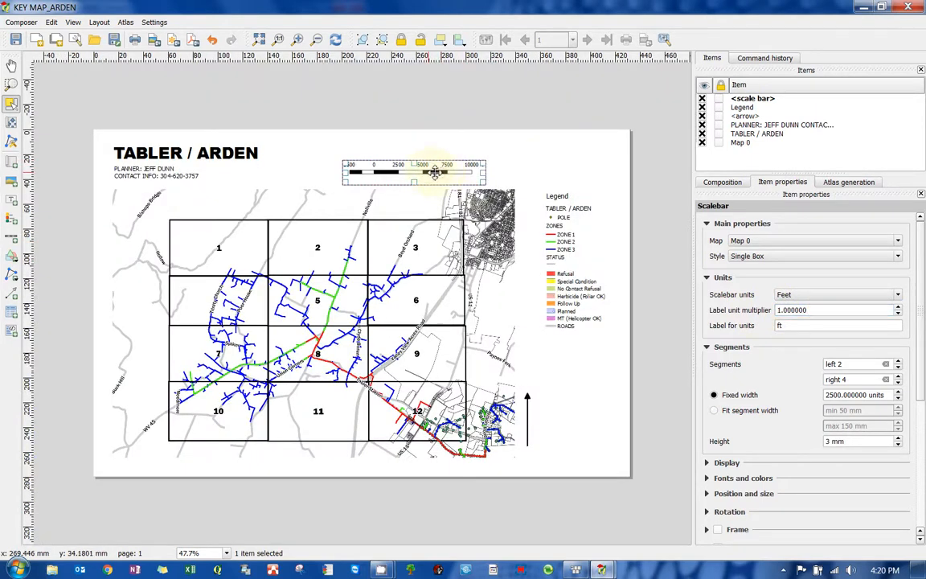
pyautogui.moveTo(441, 171); pyautogui.dragTo(557, 163)
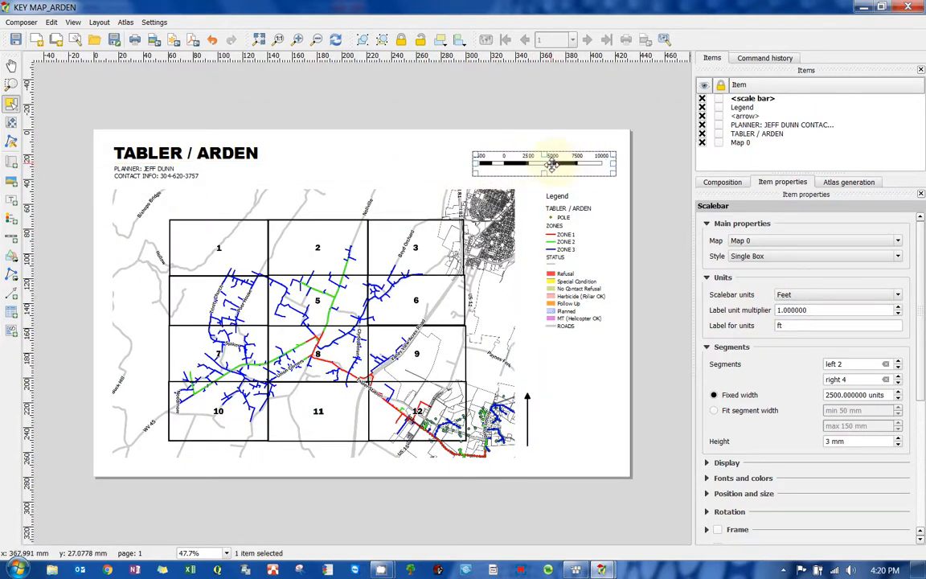
pyautogui.click(426, 170)
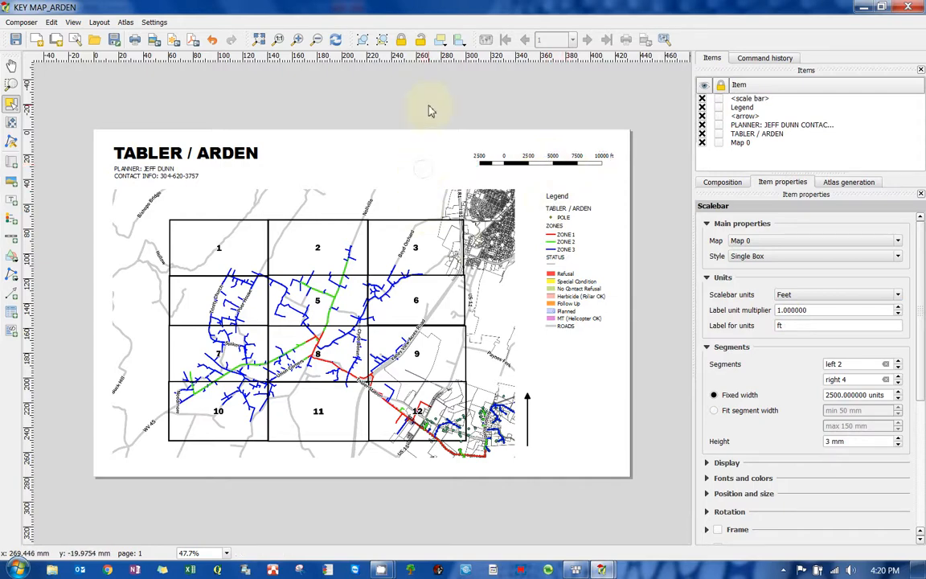
# - Inspect the map grid and labels on the page close up
pyautogui.click(123, 169)
pyautogui.click(161, 92)
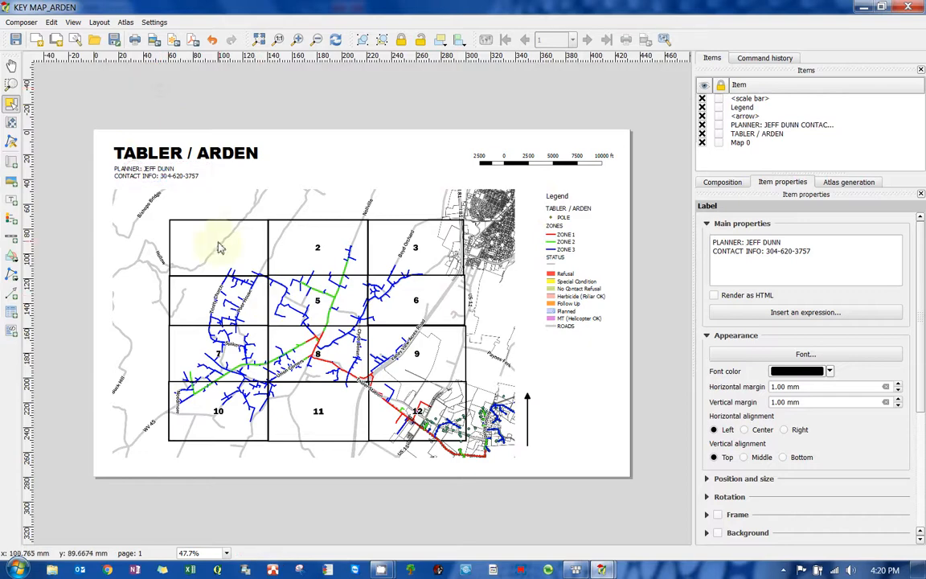
pyautogui.click(227, 253)
pyautogui.keyDown('alt'); pyautogui.click(227, 253); pyautogui.keyUp('alt')
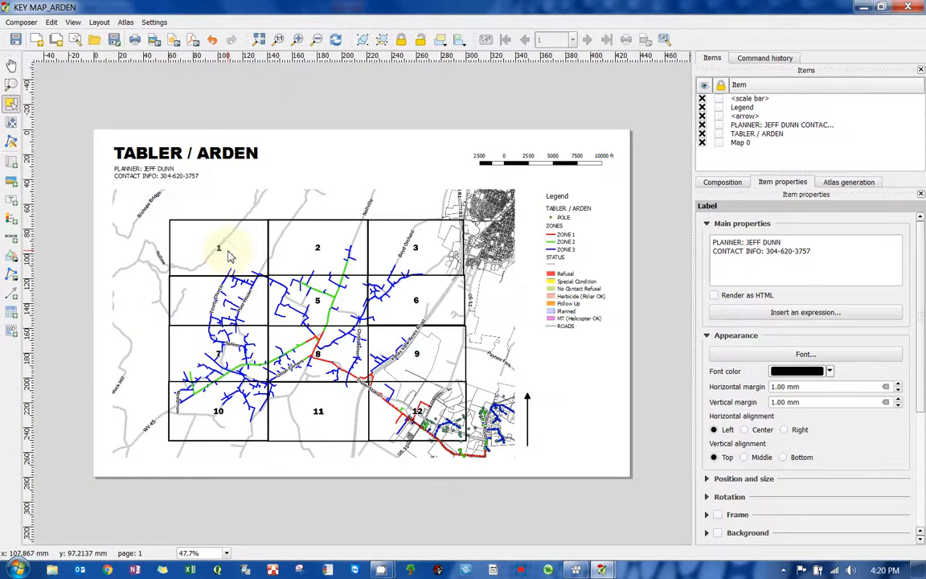
pyautogui.click(265, 311)
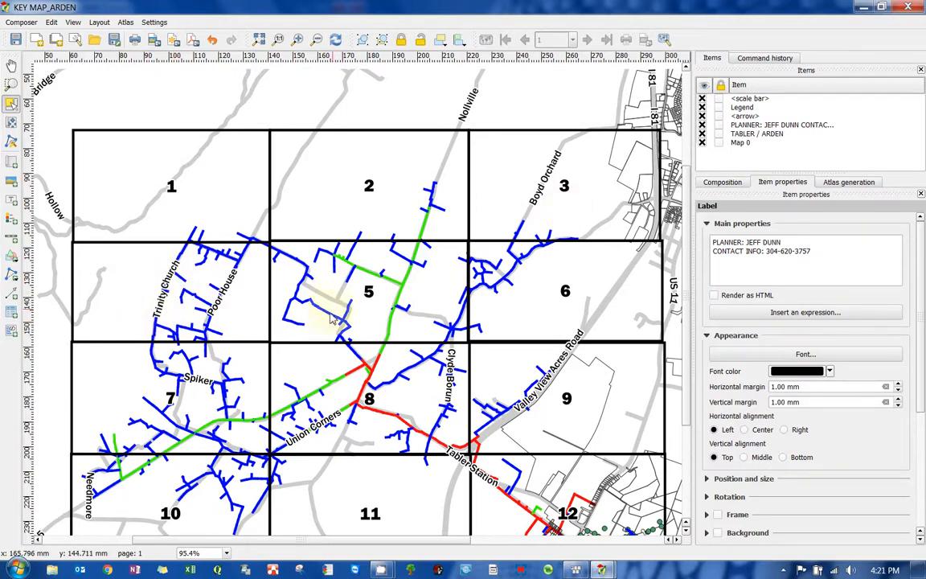
pyautogui.moveTo(330, 318); pyautogui.dragTo(330, 275)
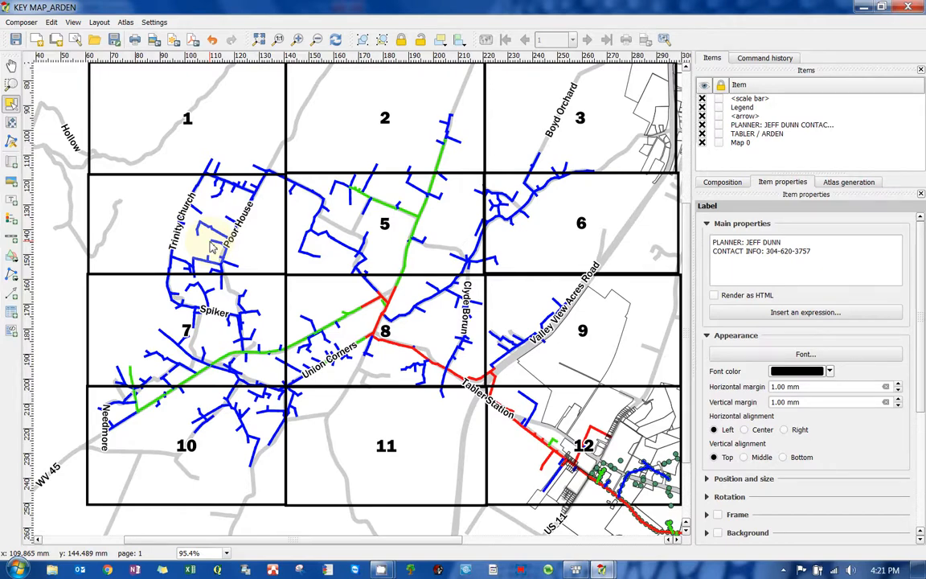
pyautogui.scroll(-1, 279, 258)
pyautogui.scroll(1, 279, 265)
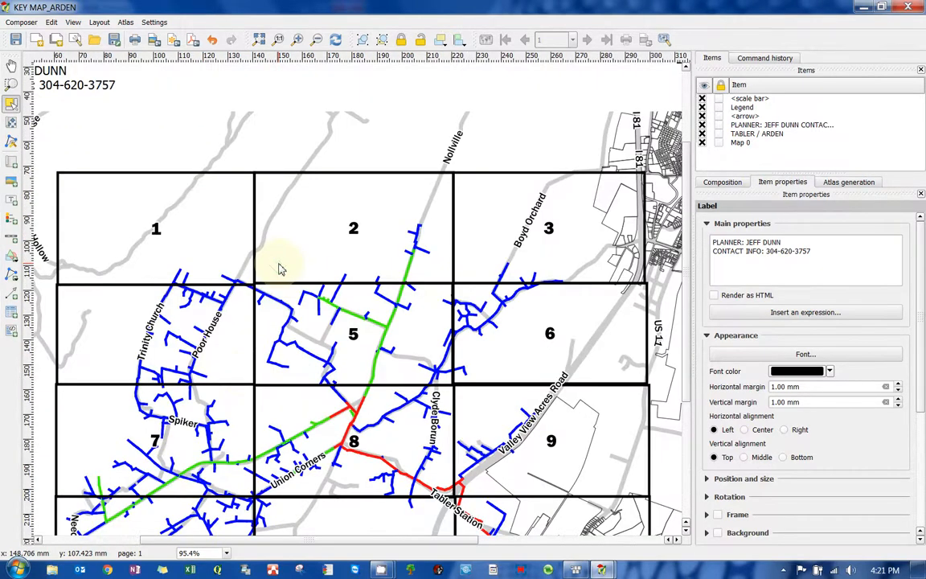
pyautogui.moveTo(279, 258); pyautogui.dragTo(264, 200)
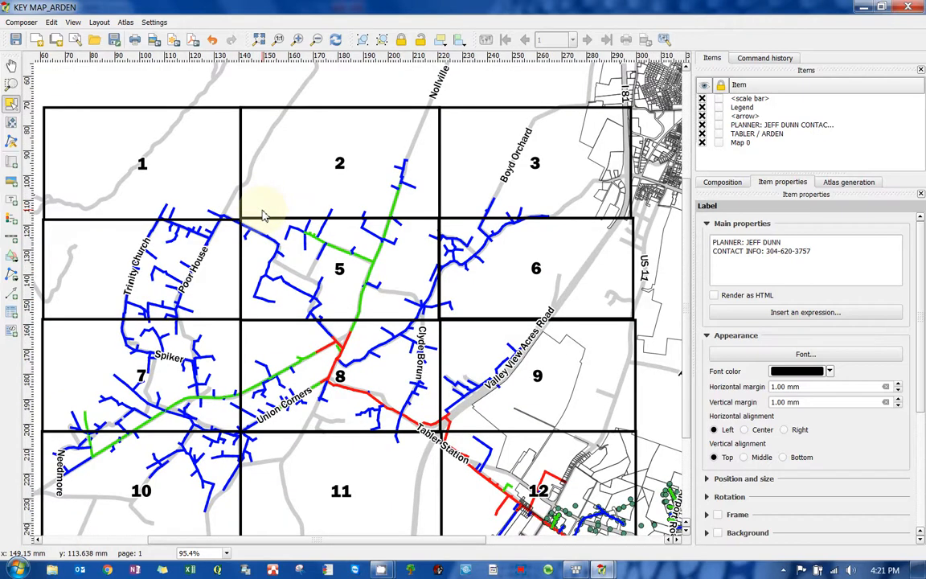
pyautogui.scroll(-1, 264, 215)
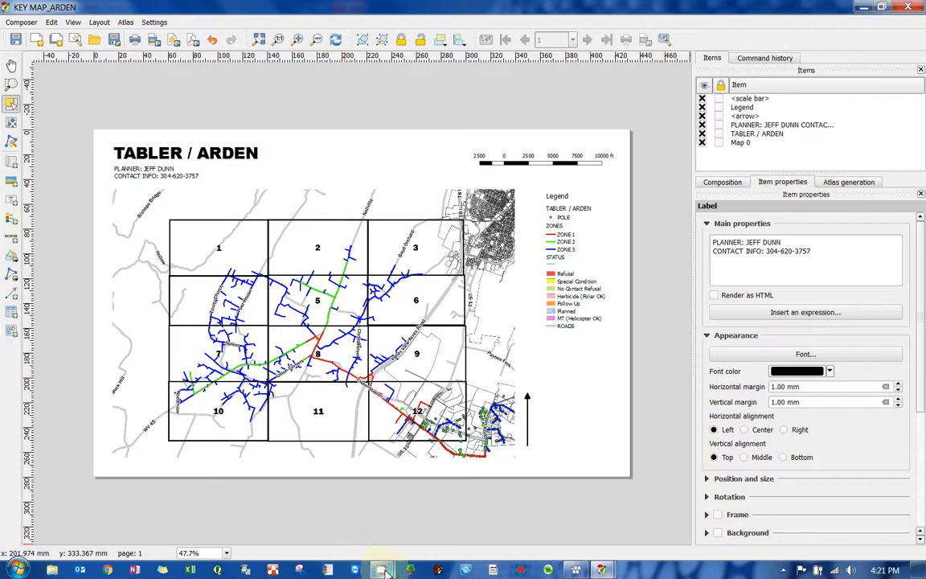
pyautogui.moveTo(384, 571)
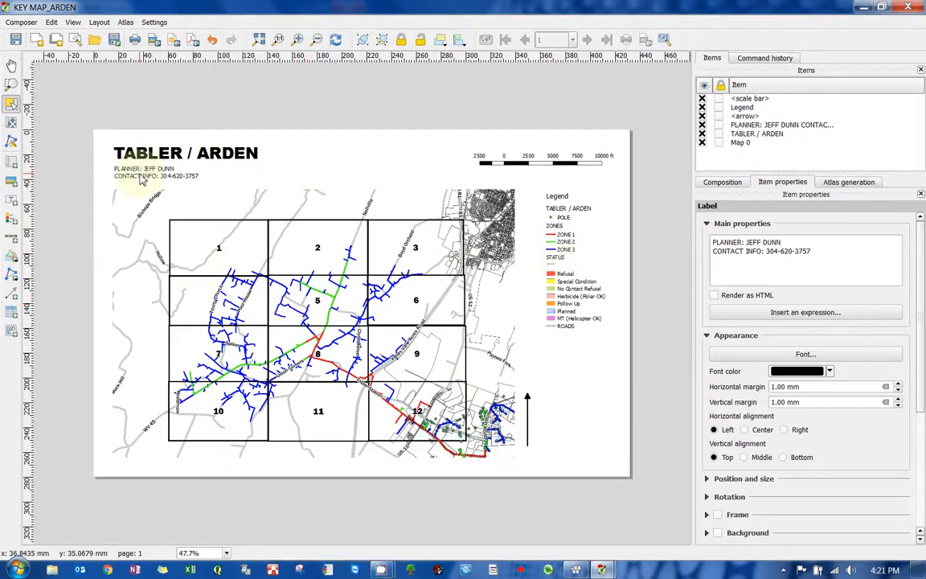
pyautogui.click(479, 155)
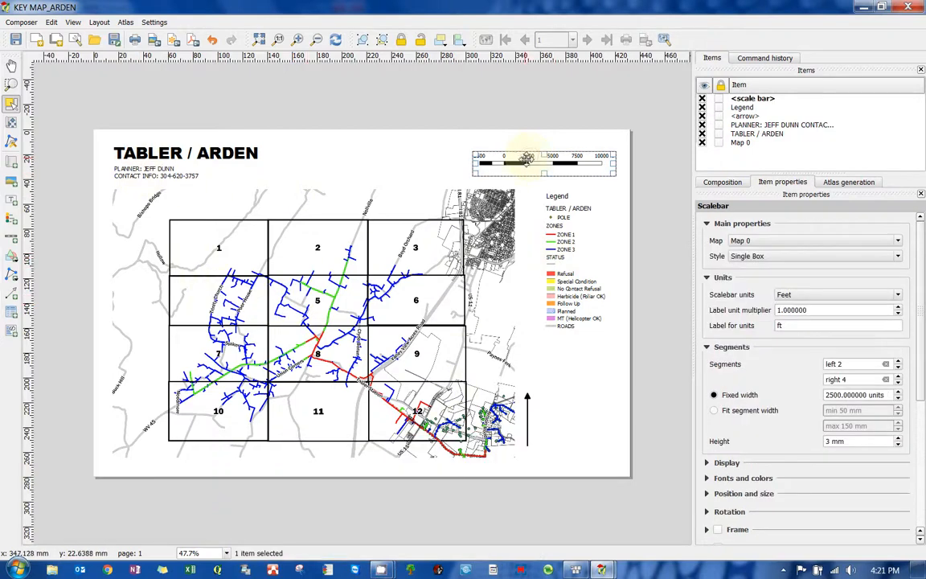
pyautogui.click(528, 421)
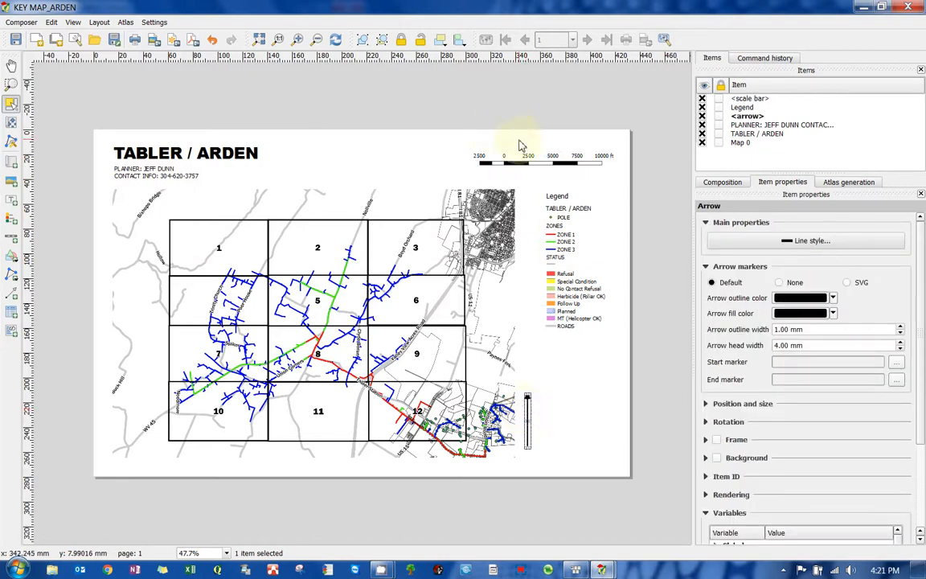
pyautogui.click(477, 154)
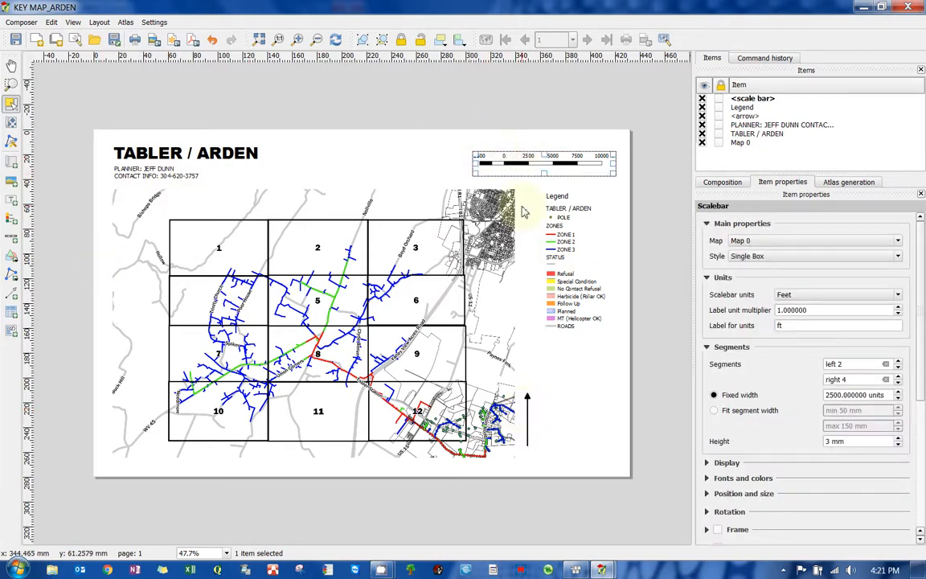
pyautogui.click(796, 294)
pyautogui.click(791, 304)
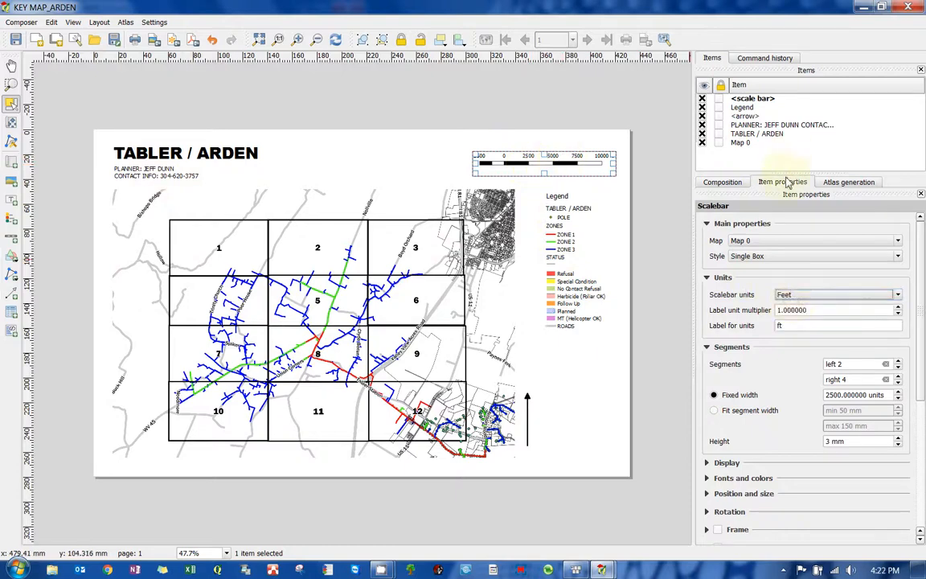
pyautogui.click(11, 103)
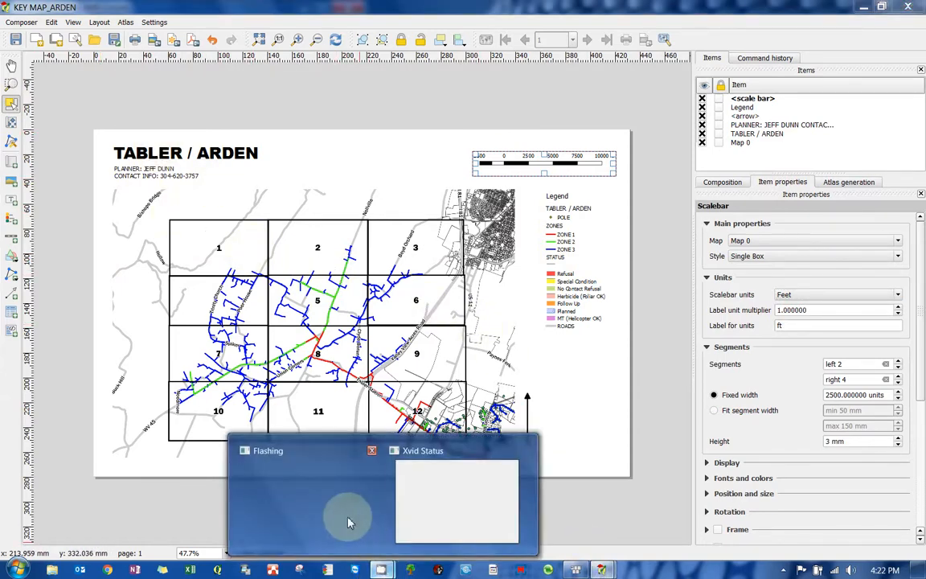
pyautogui.moveTo(418, 527)
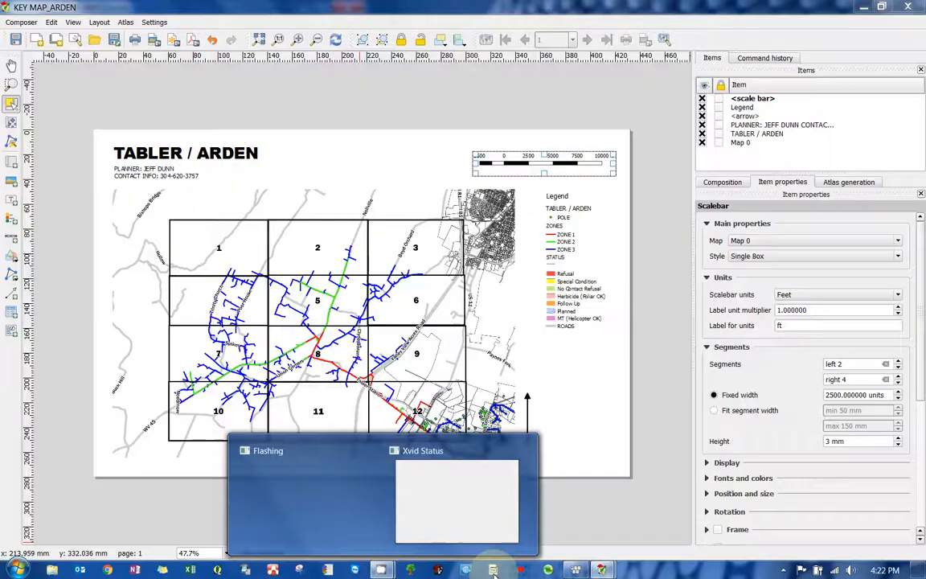
pyautogui.click(782, 570)
pyautogui.click(748, 509)
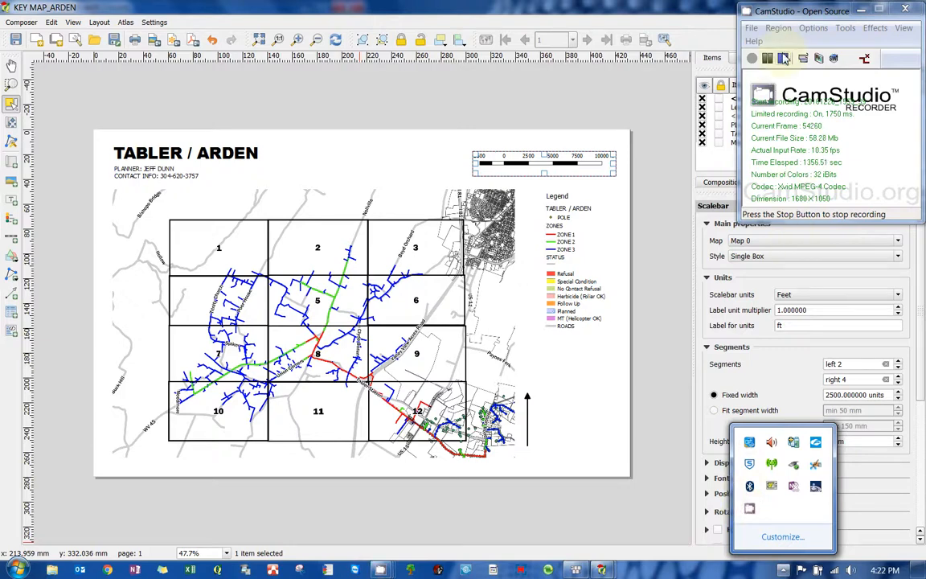
pyautogui.click(783, 59)
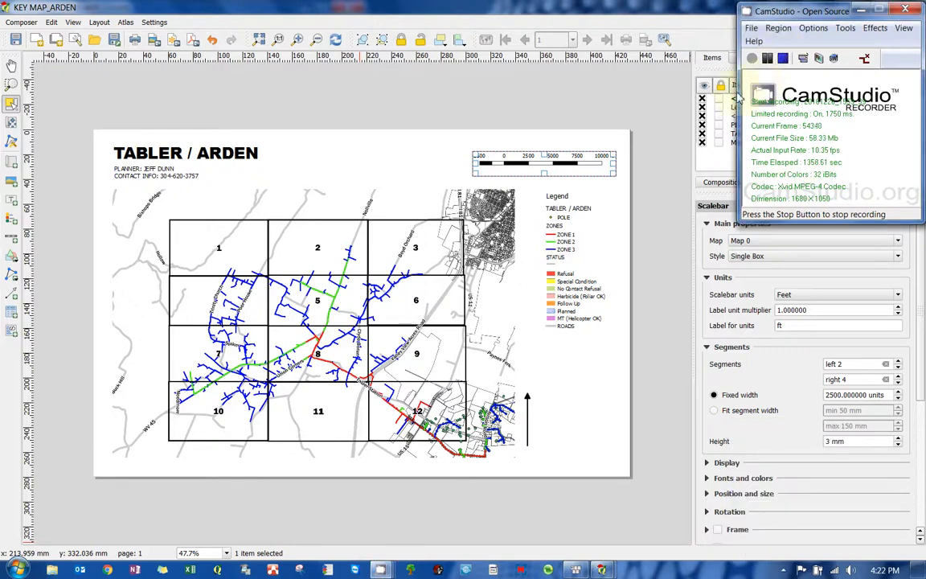